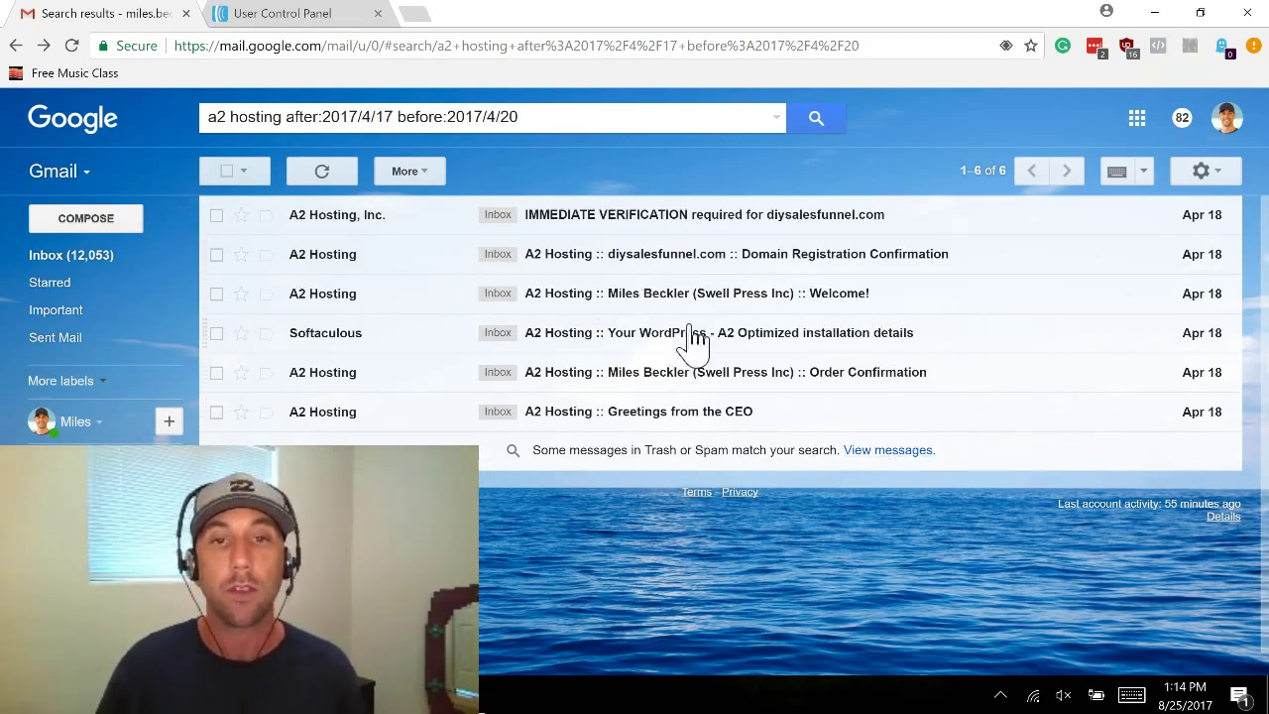
Step: Open the A2 Hosting welcome email and launch its Site Administration cPanel URL in a new tab
{"action": "left_click", "coordinate": [863, 300]}
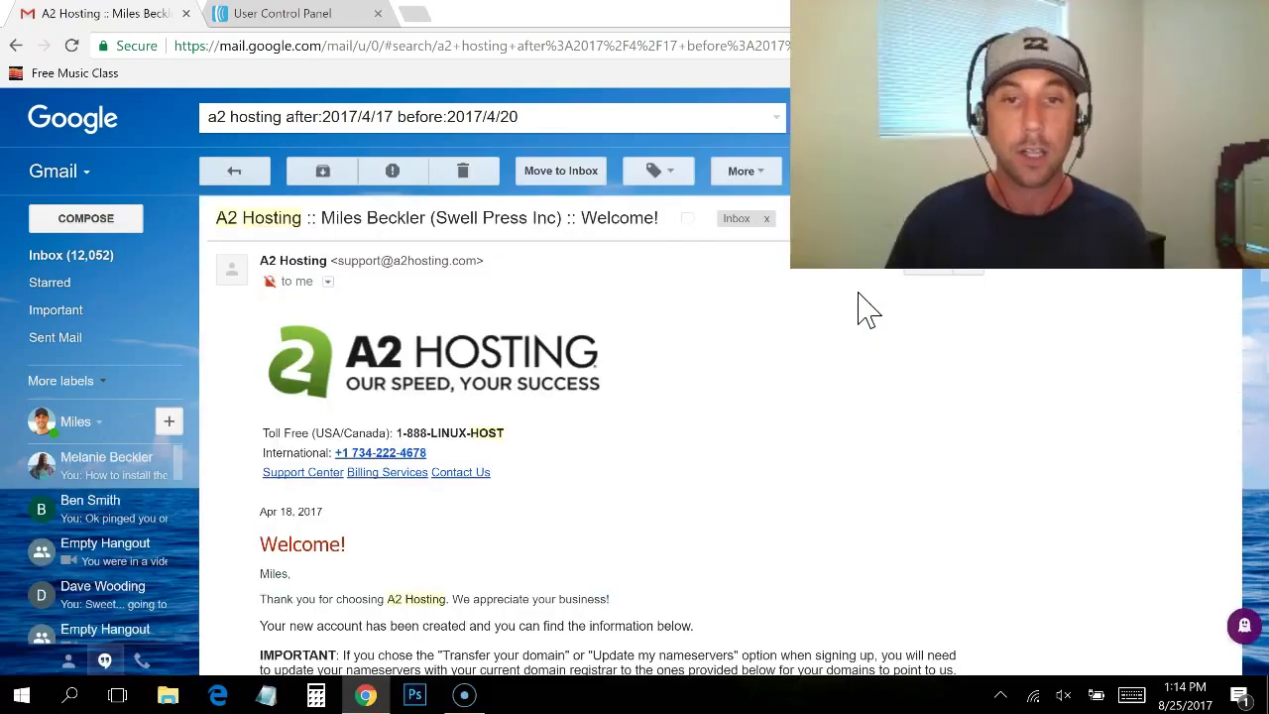
{"action": "scroll", "coordinate": [1264, 352], "scroll_direction": "down", "scroll_amount": 5}
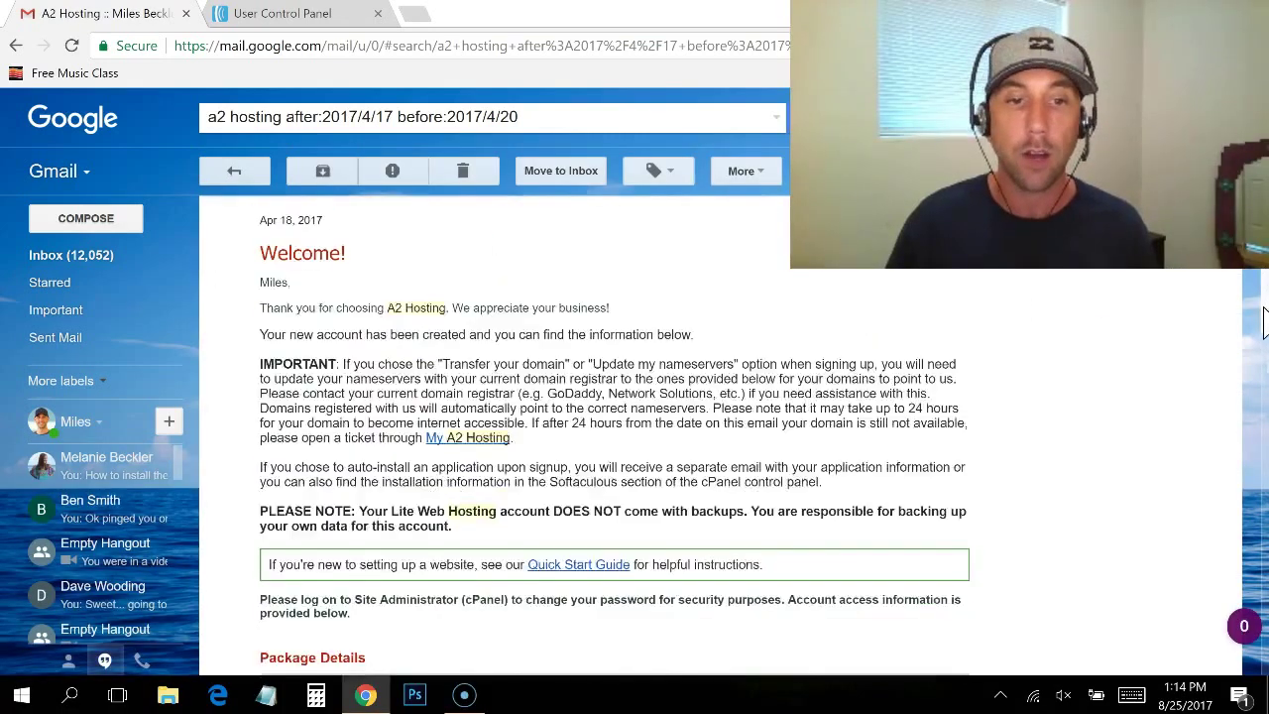
{"action": "scroll", "coordinate": [1264, 352], "scroll_direction": "down", "scroll_amount": 3}
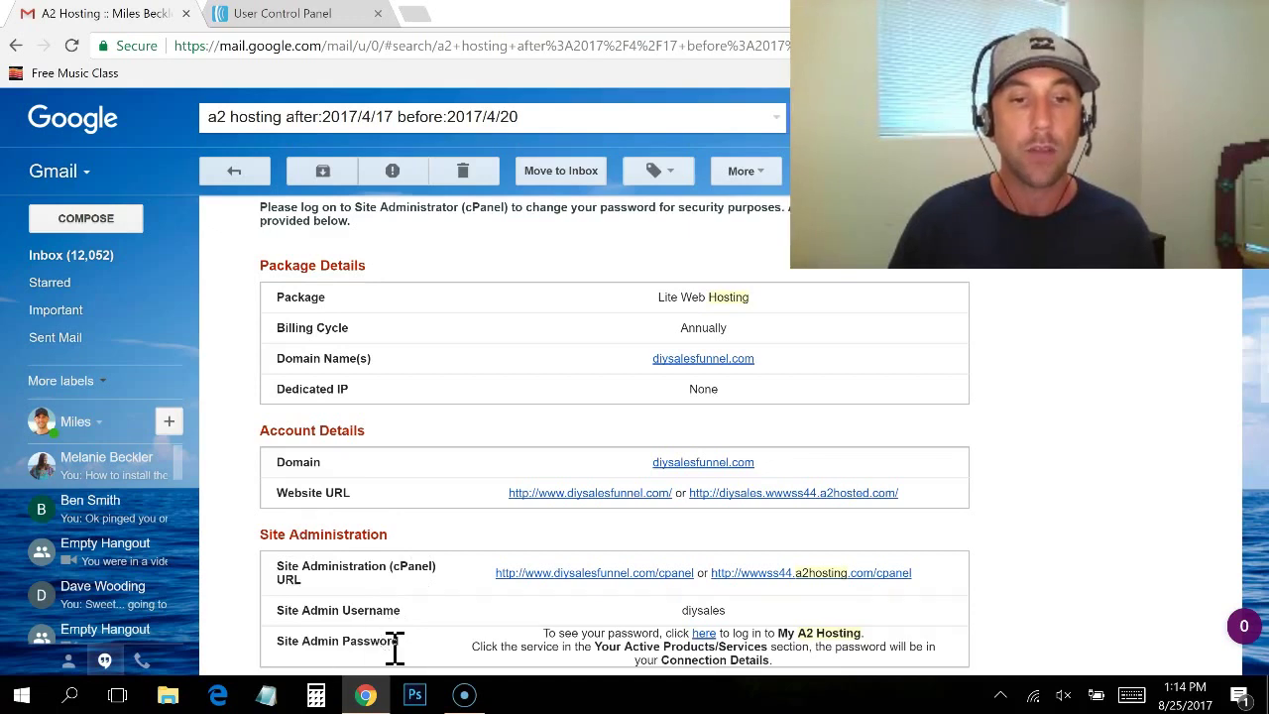
{"action": "left_click", "coordinate": [544, 579]}
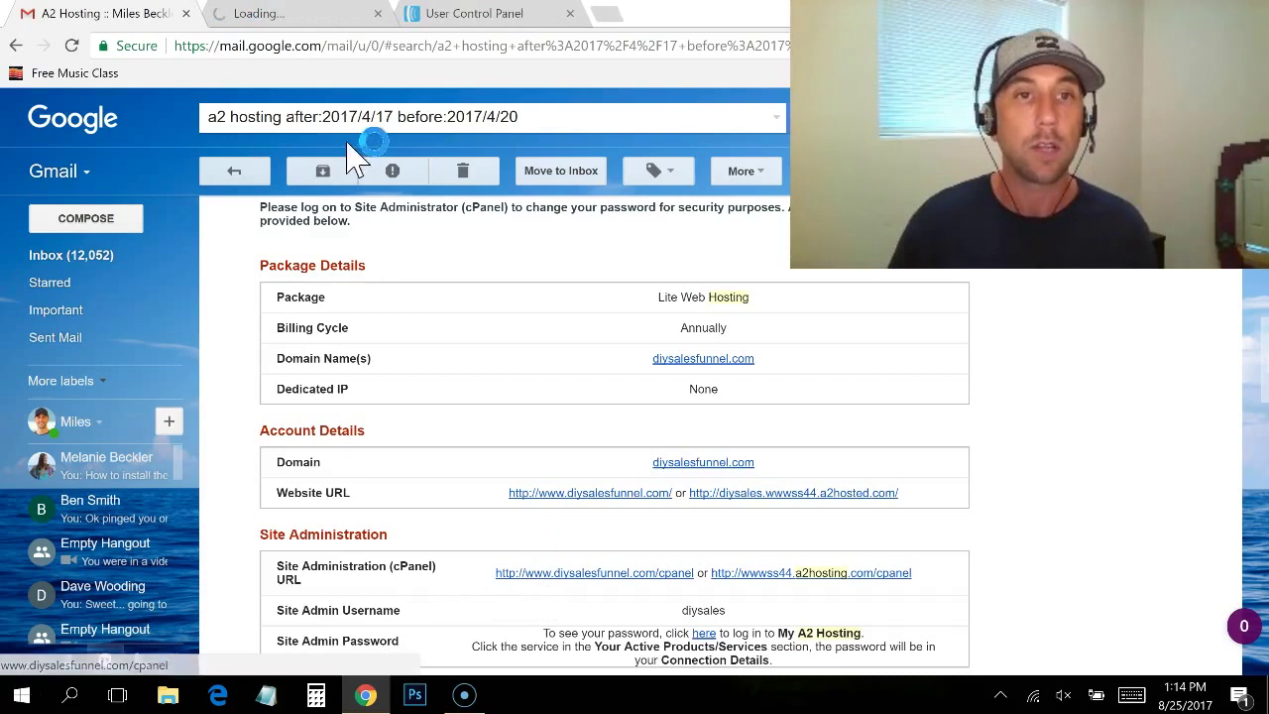
Step: Copy the Site Admin Username from the welcome email into cPanel's login Username field
{"action": "left_click", "coordinate": [286, 20]}
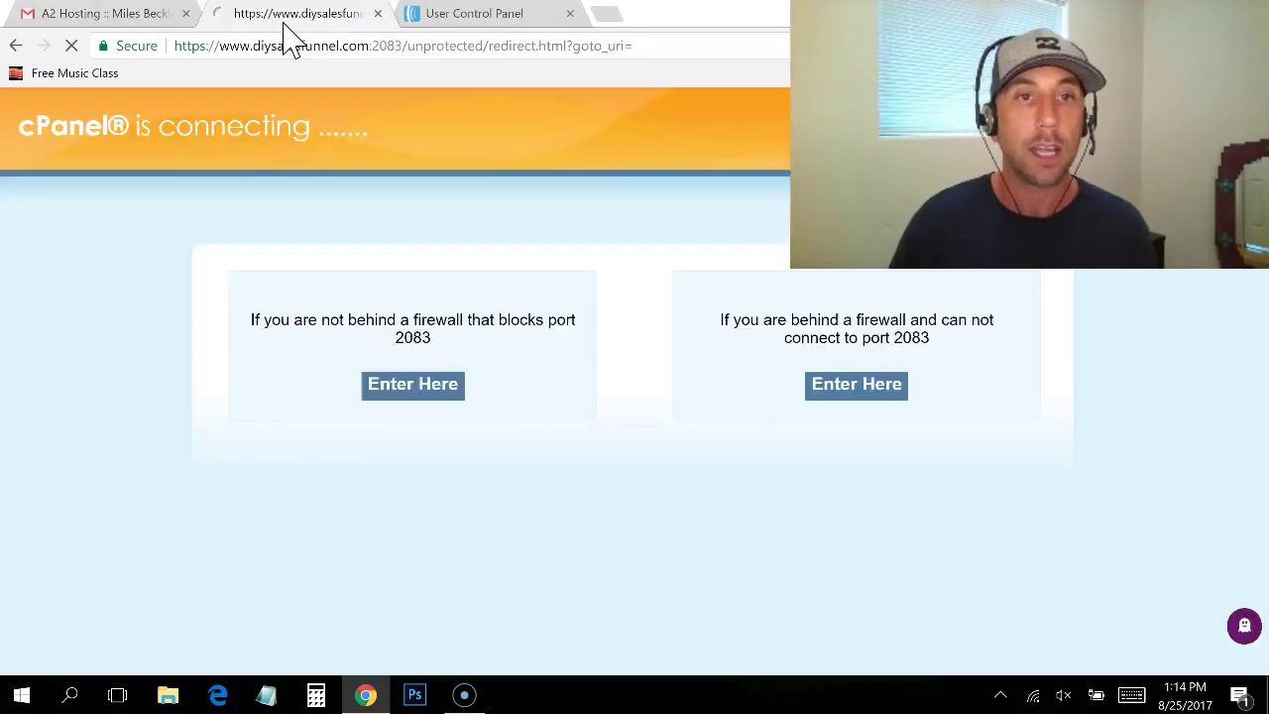
{"action": "left_click", "coordinate": [113, 18]}
{"action": "double_click", "coordinate": [699, 611]}
{"action": "key", "text": "ctrl+c"}
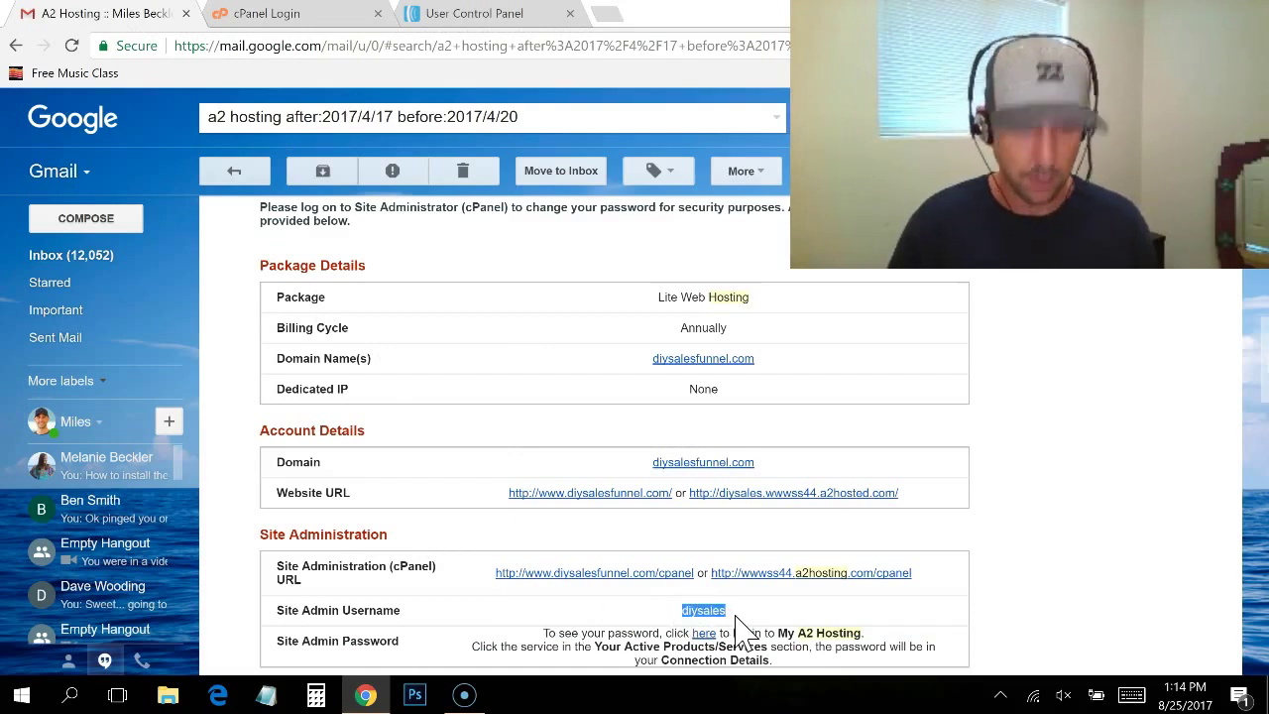
{"action": "left_click", "coordinate": [284, 16]}
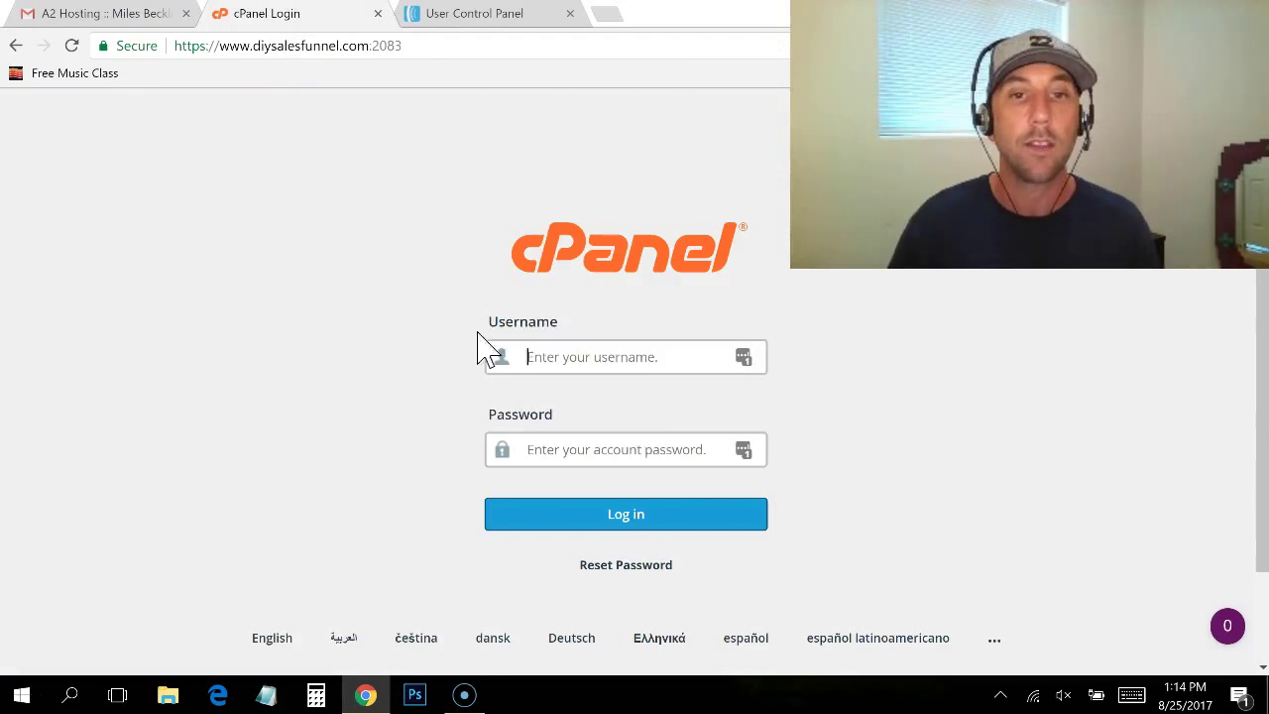
{"action": "left_click", "coordinate": [546, 357]}
{"action": "key", "text": "ctrl+v"}
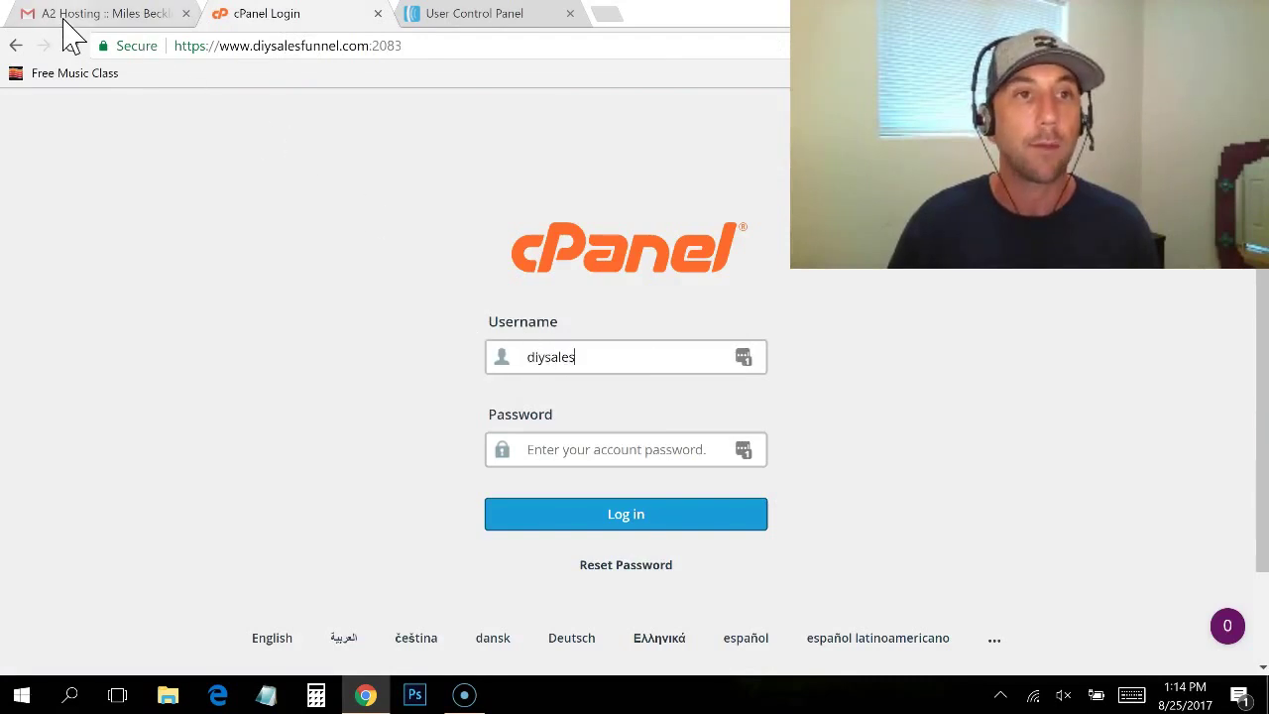
{"action": "left_click", "coordinate": [66, 16]}
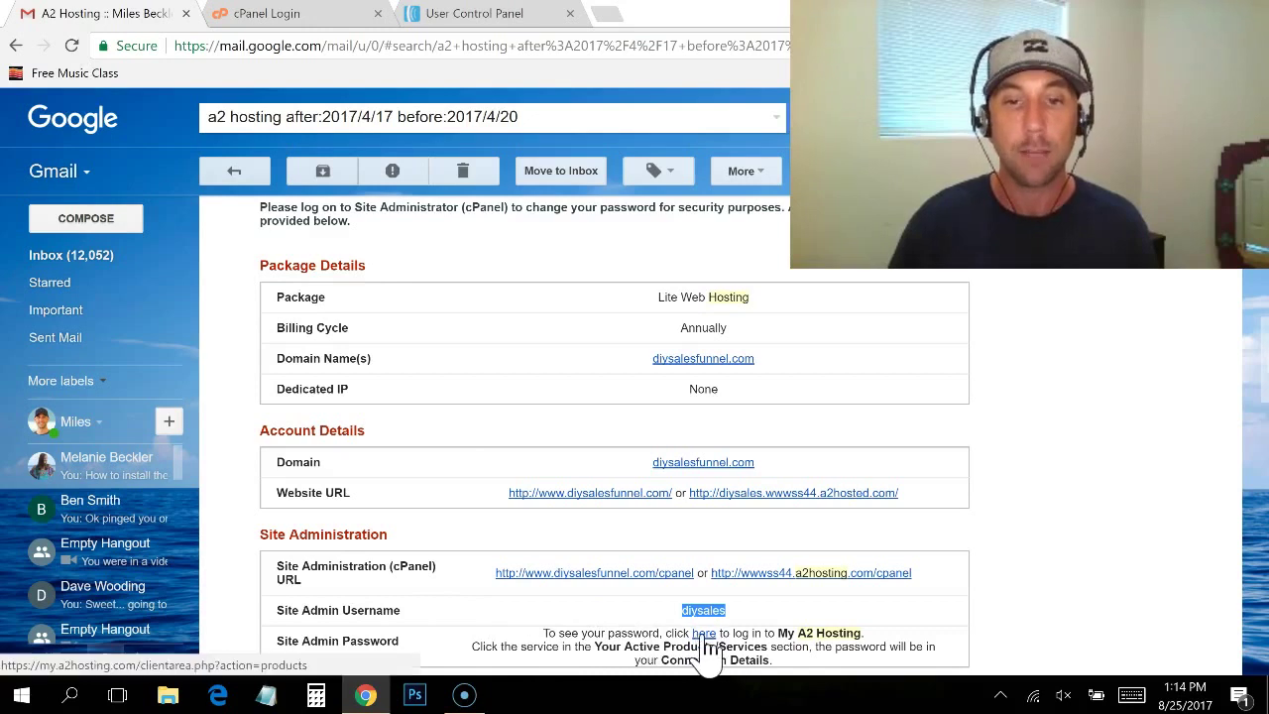
{"action": "left_click", "coordinate": [662, 632]}
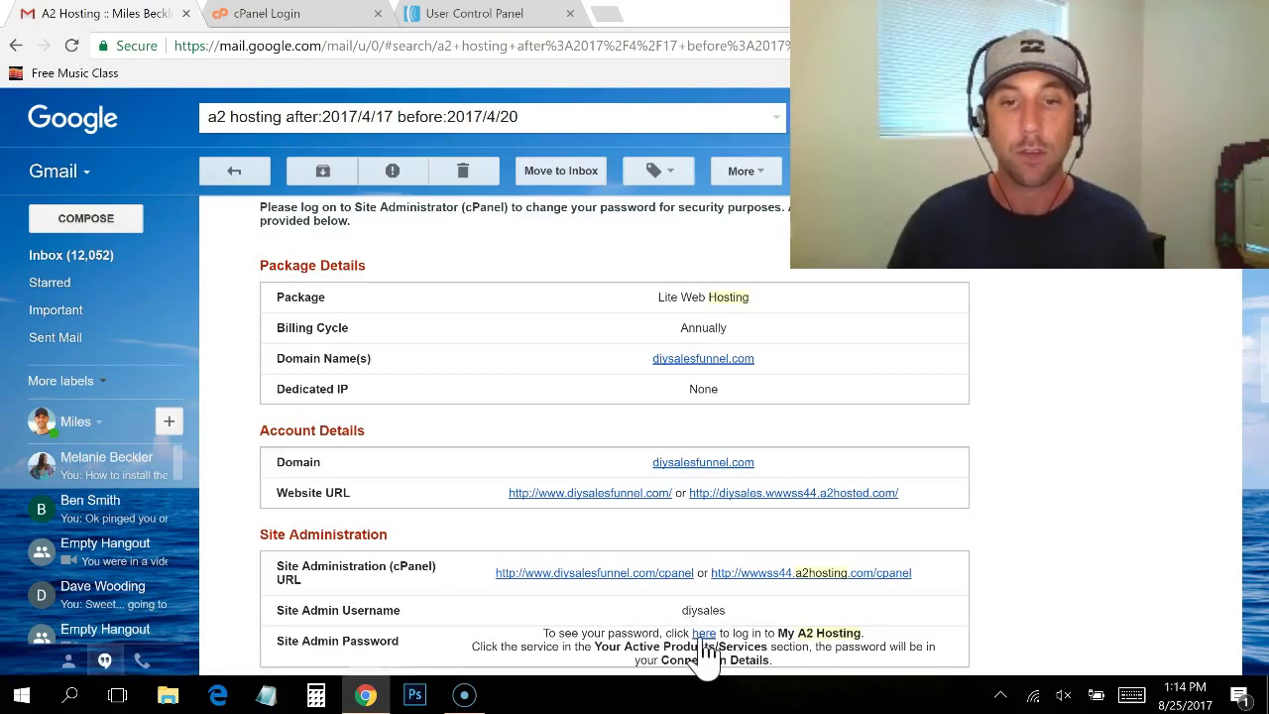
Step: Open the Lite Web Hosting product in the Client Area, then reveal and select its cPanel password
{"action": "left_click", "coordinate": [705, 640]}
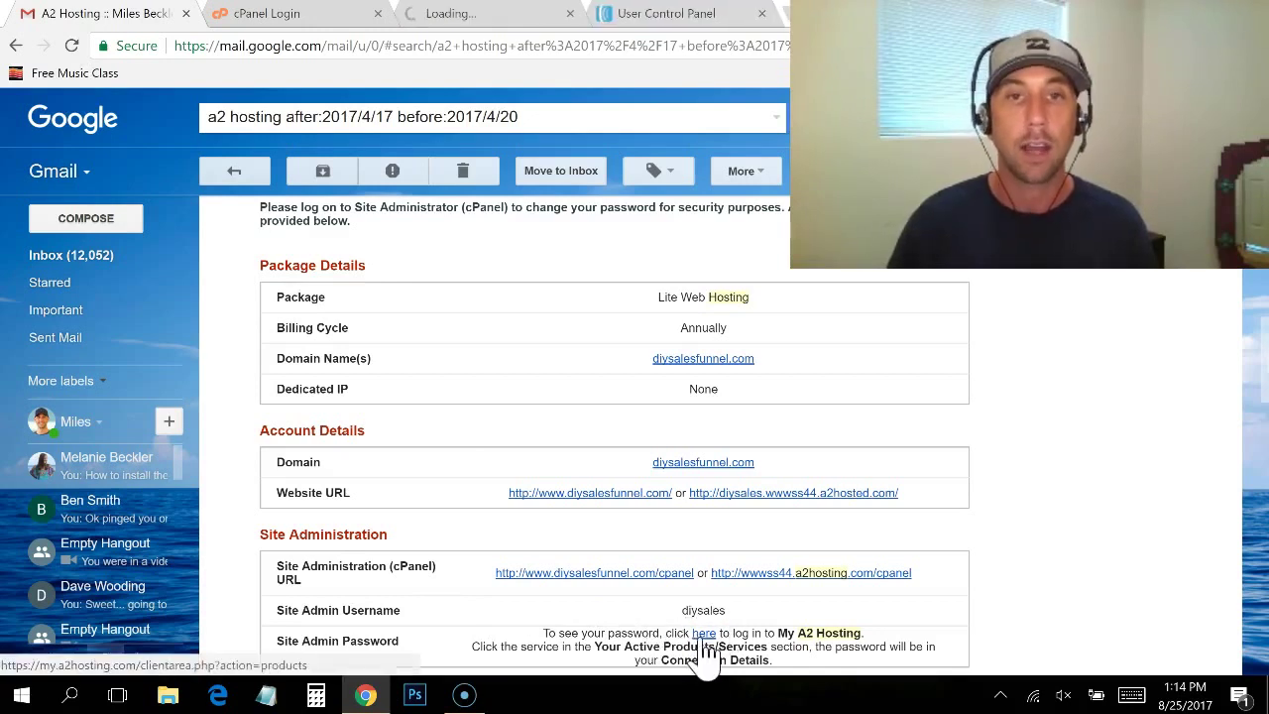
{"action": "left_click", "coordinate": [502, 16]}
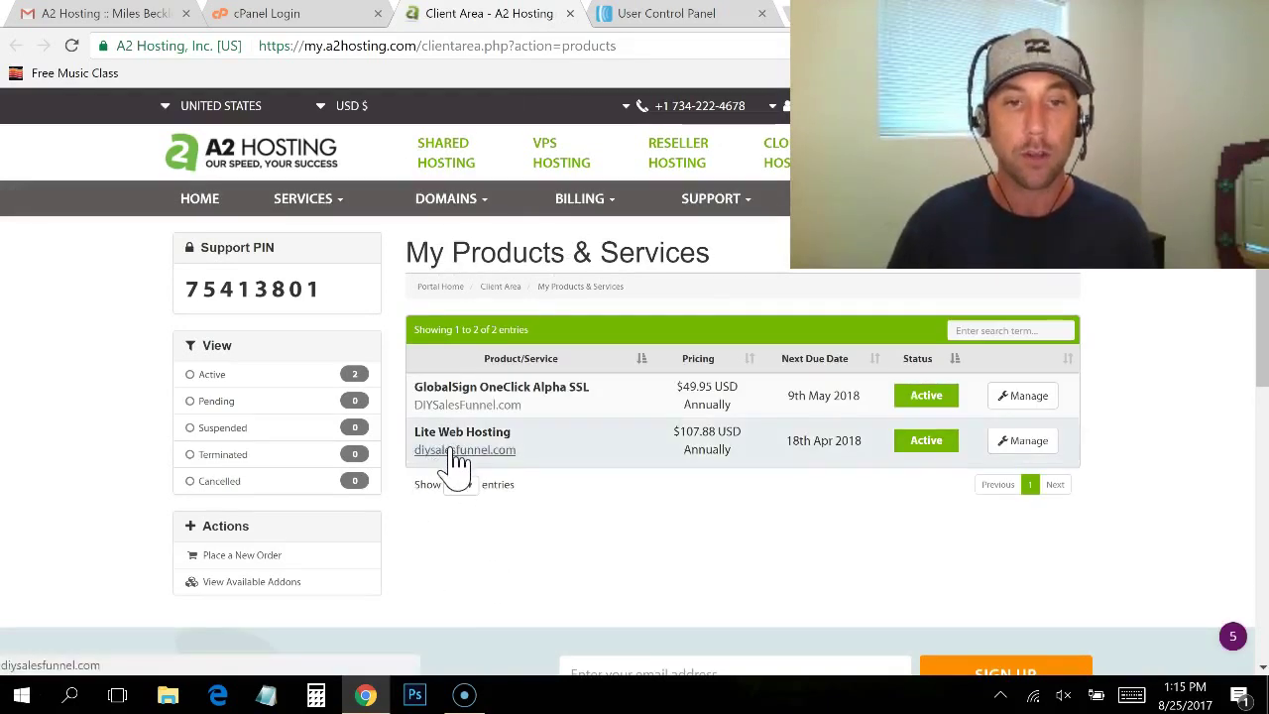
{"action": "left_click", "coordinate": [456, 454]}
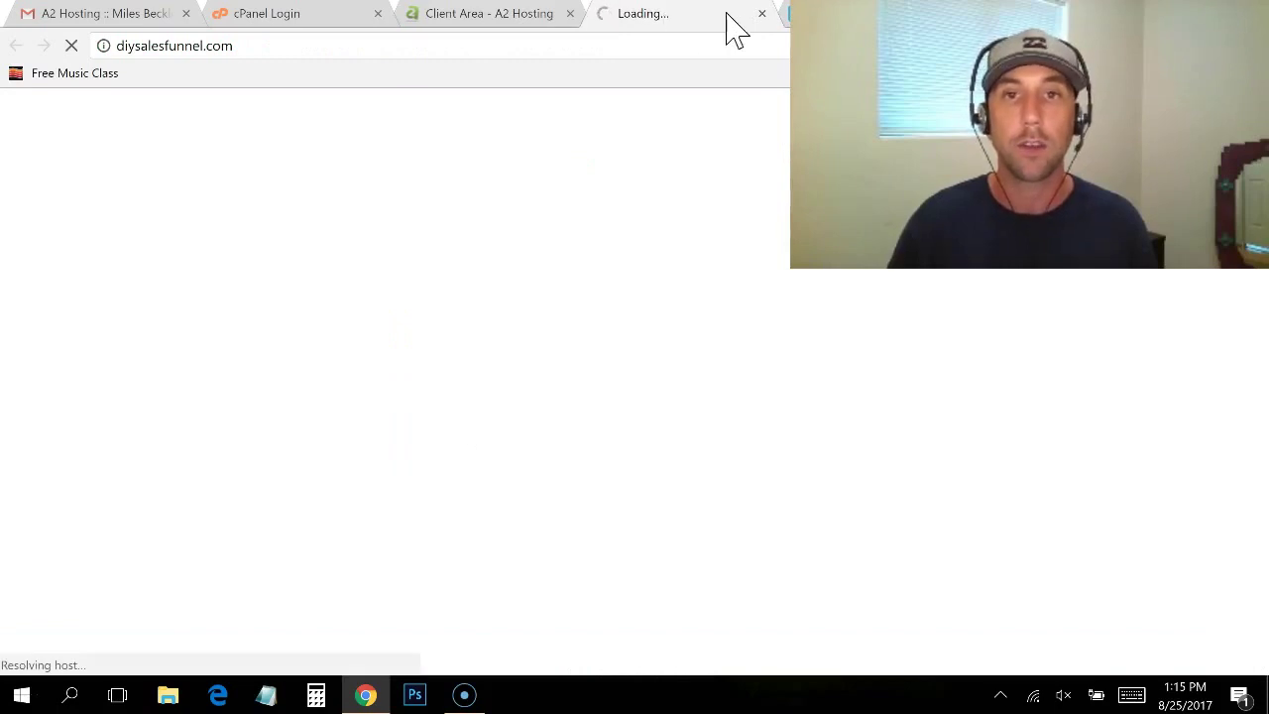
{"action": "left_click", "coordinate": [761, 13]}
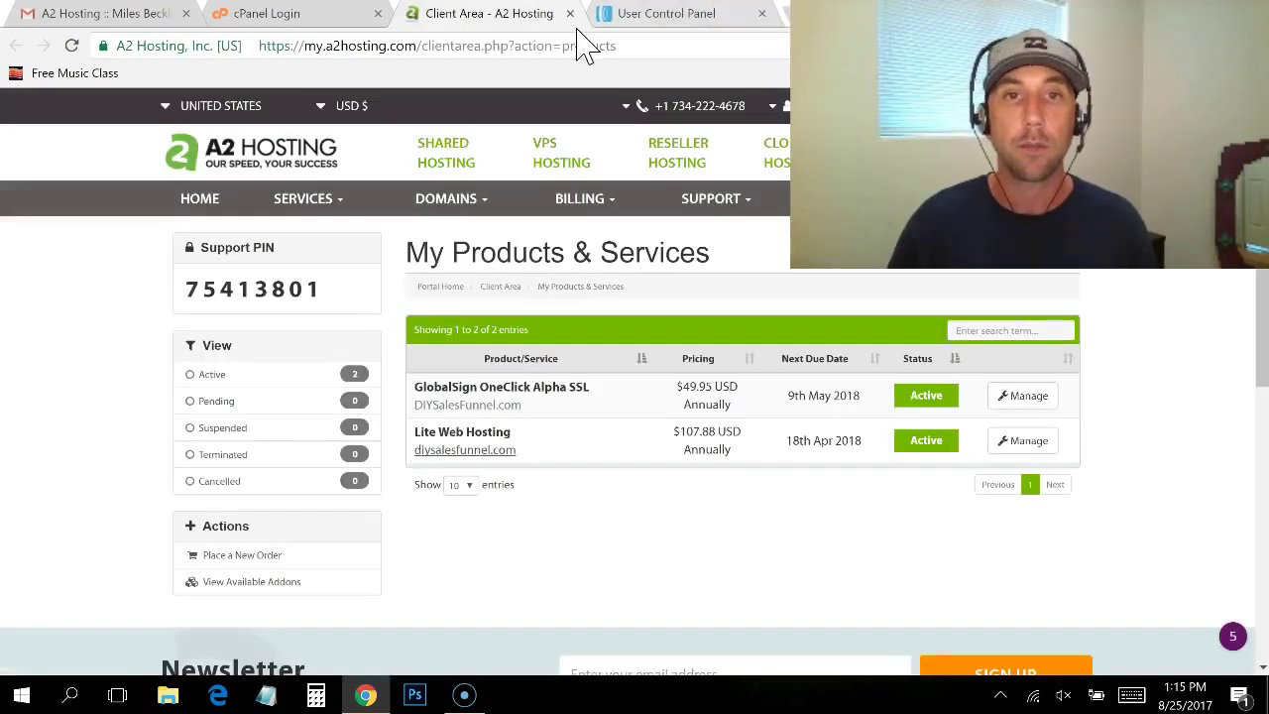
{"action": "left_click", "coordinate": [592, 454]}
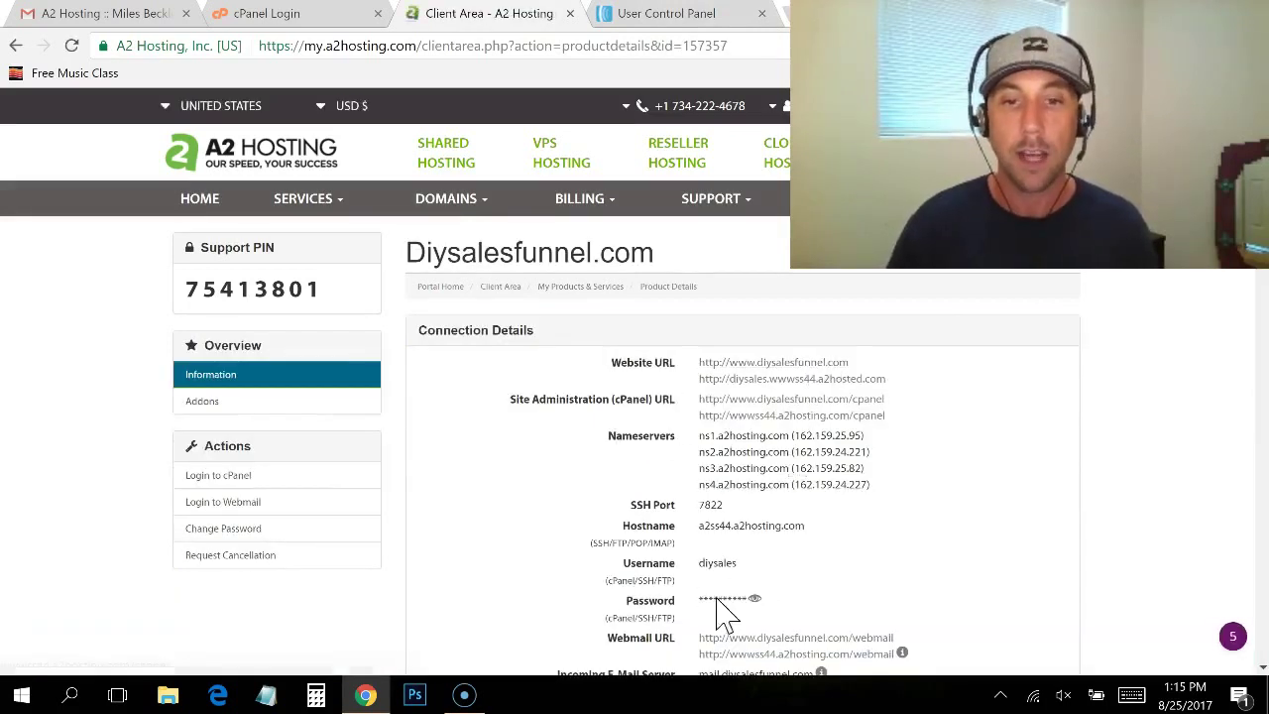
{"action": "left_click", "coordinate": [759, 600]}
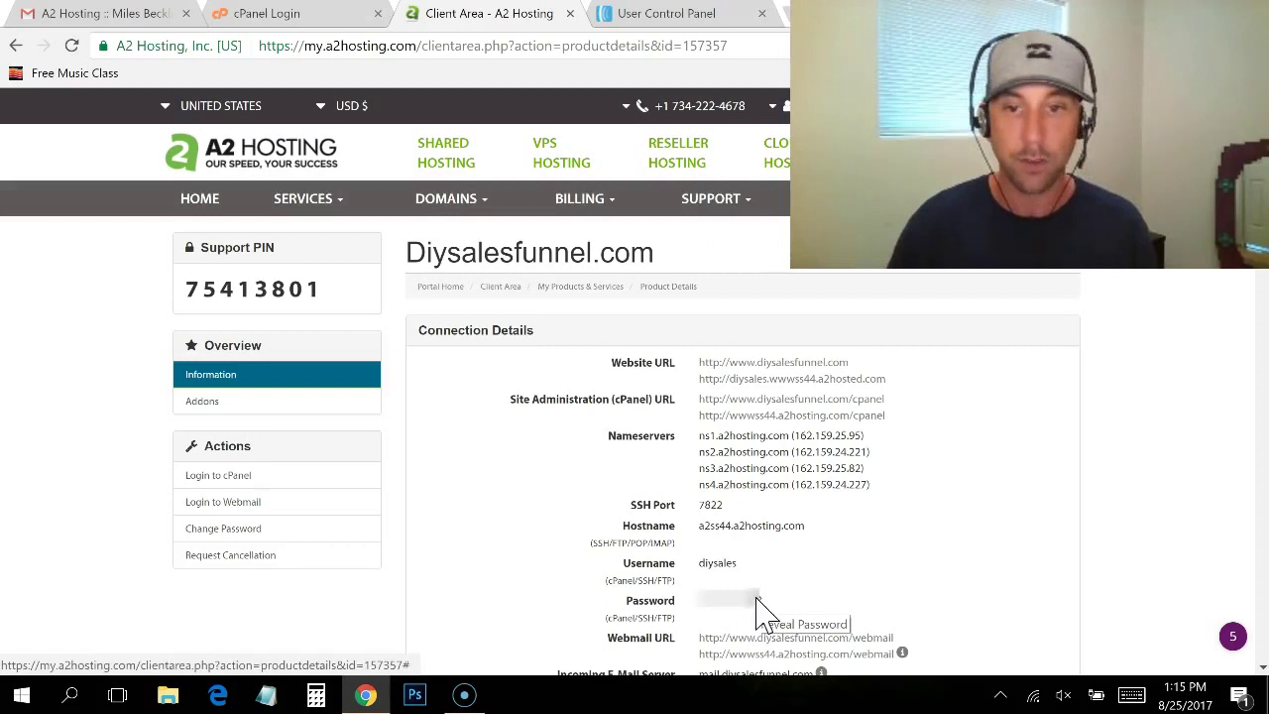
{"action": "left_click_drag", "start_coordinate": [705, 602], "coordinate": [760, 604]}
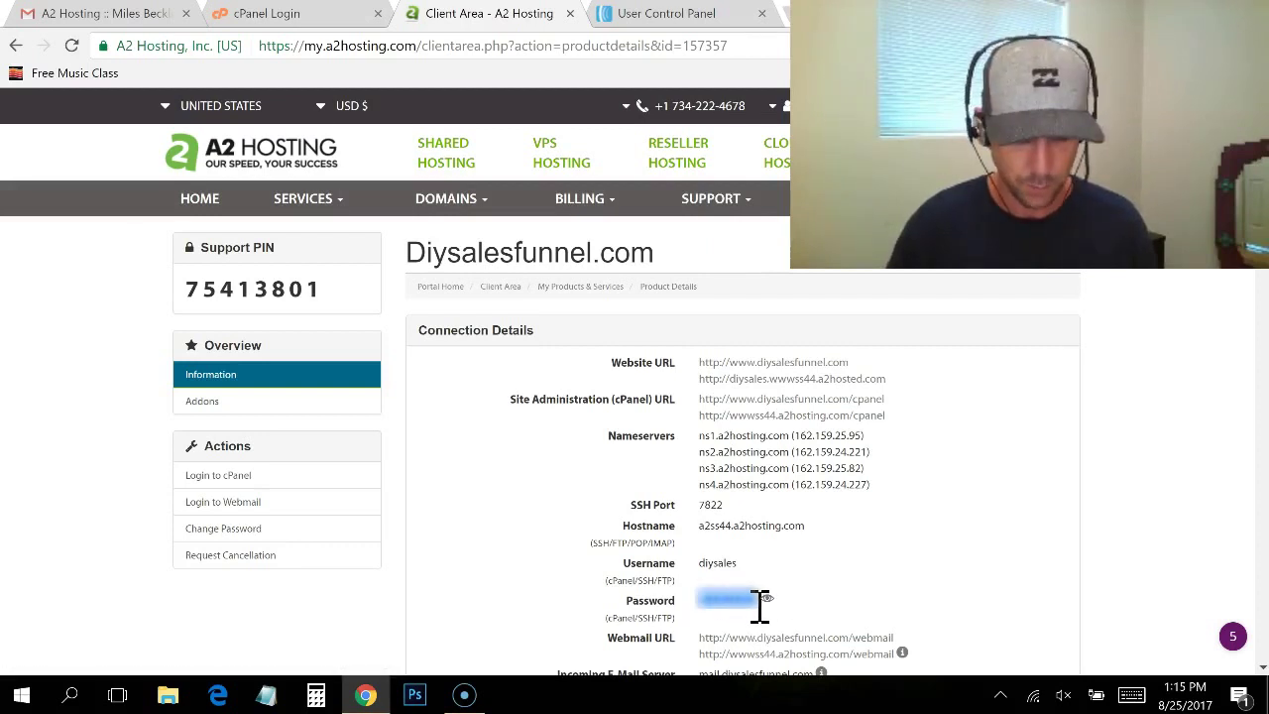
Step: Paste the copied password into the cPanel login and sign in
{"action": "left_click", "coordinate": [347, 16]}
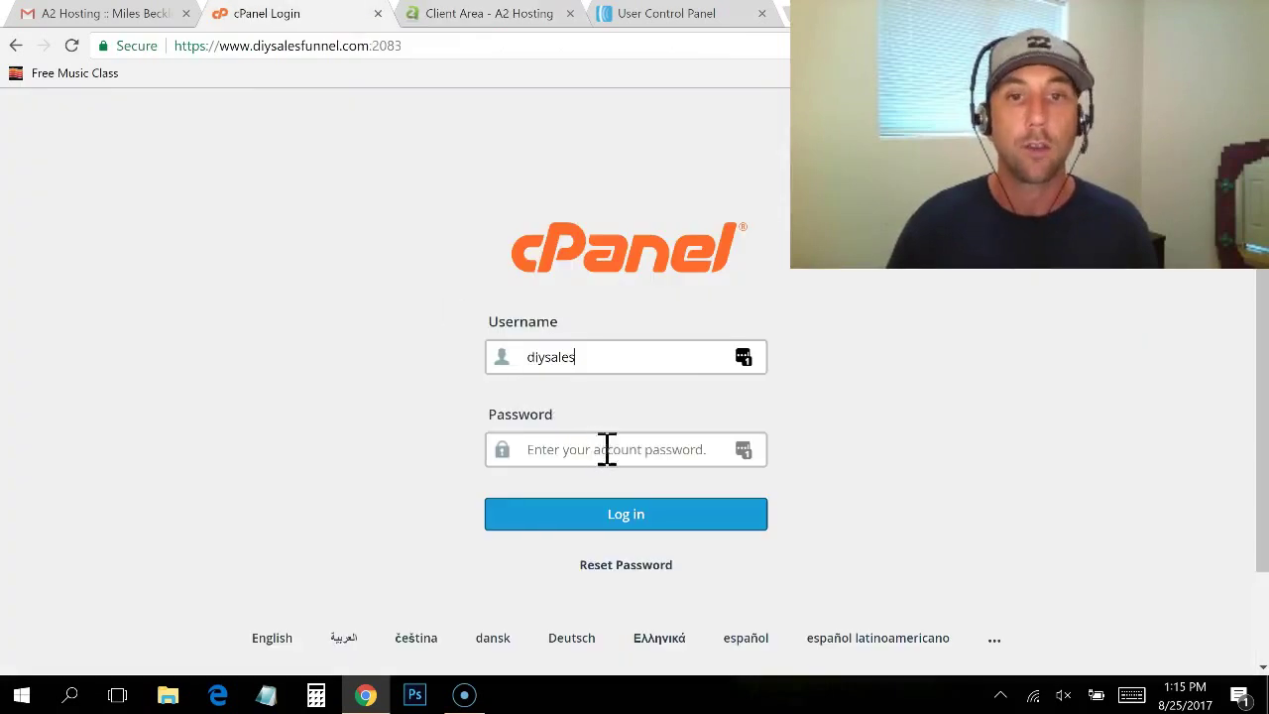
{"action": "key", "text": "ctrl+v"}
{"action": "left_click", "coordinate": [607, 518]}
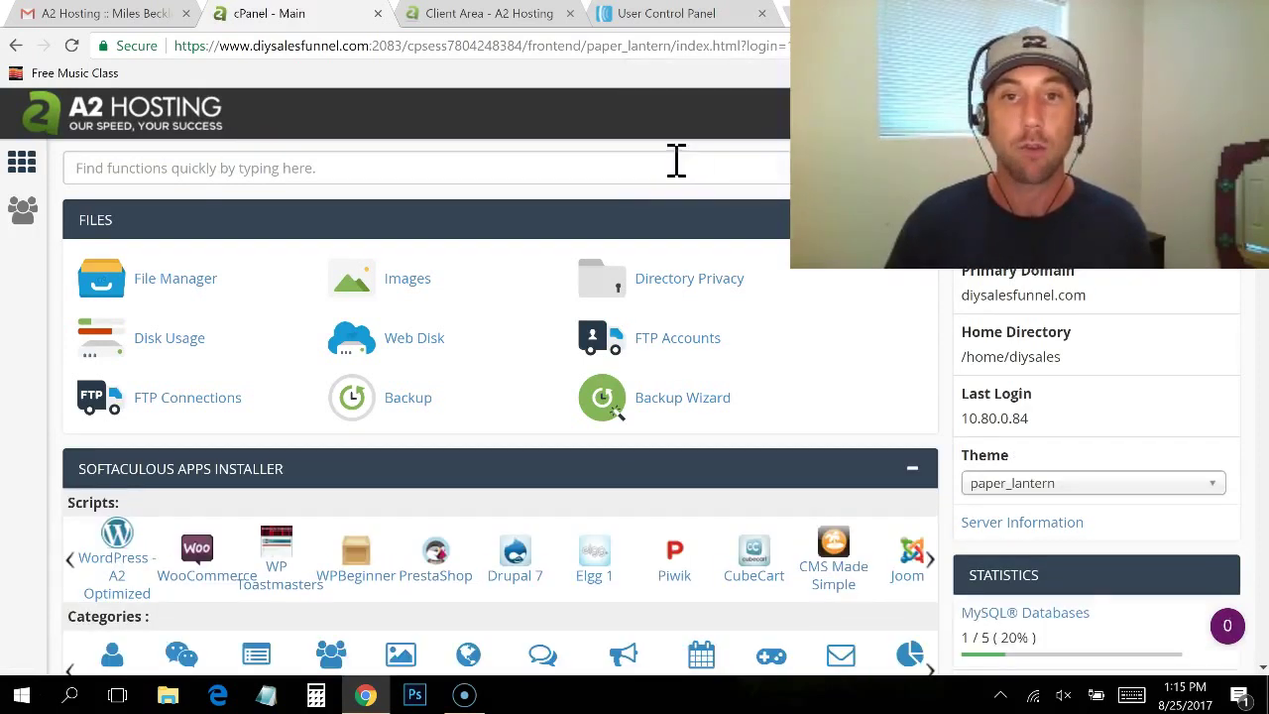
Step: Close the Client Area tab and open Email Accounts from the EMAIL section in a new tab
{"action": "left_click", "coordinate": [570, 13]}
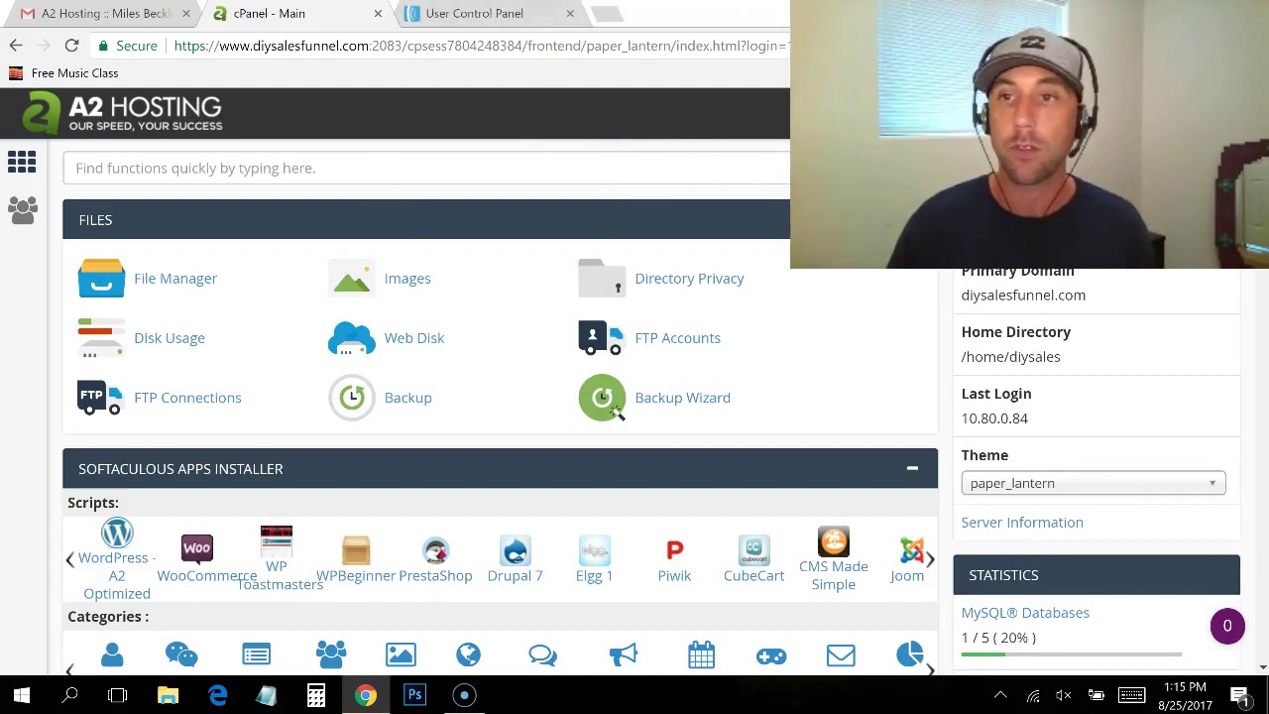
{"action": "scroll", "coordinate": [496, 407], "scroll_direction": "down", "scroll_amount": 6}
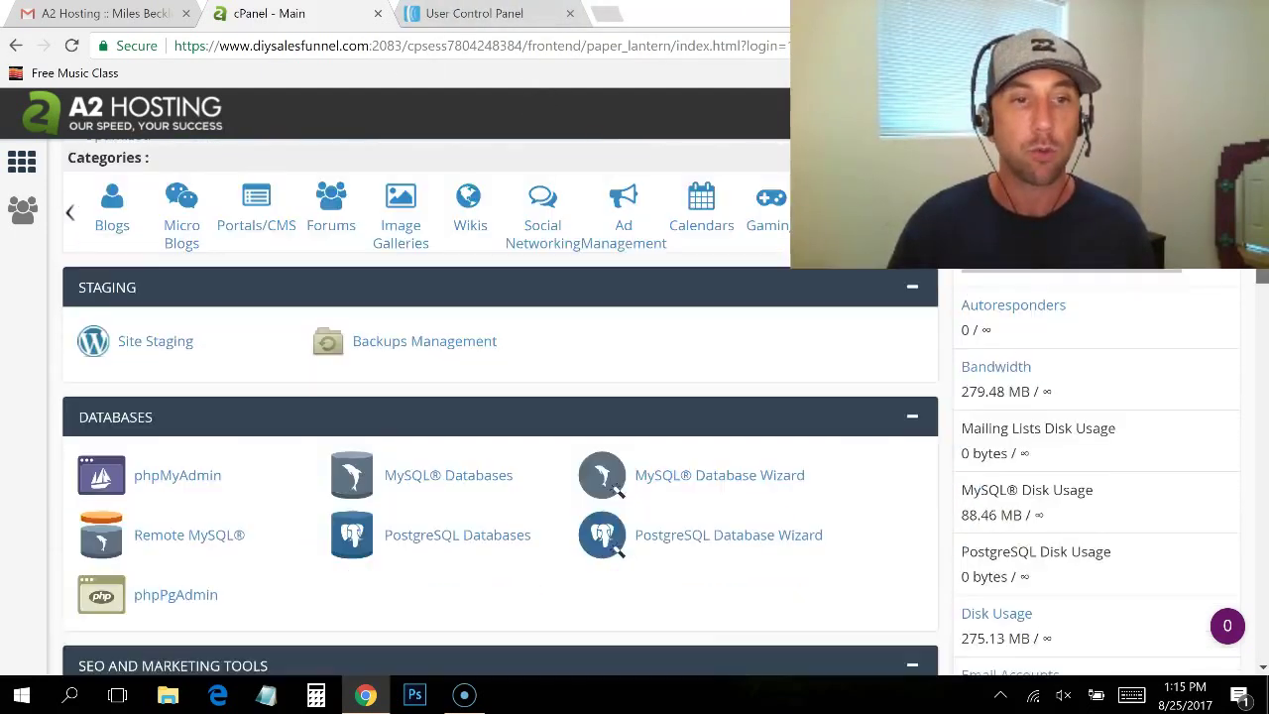
{"action": "scroll", "coordinate": [653, 375], "scroll_direction": "down", "scroll_amount": 7}
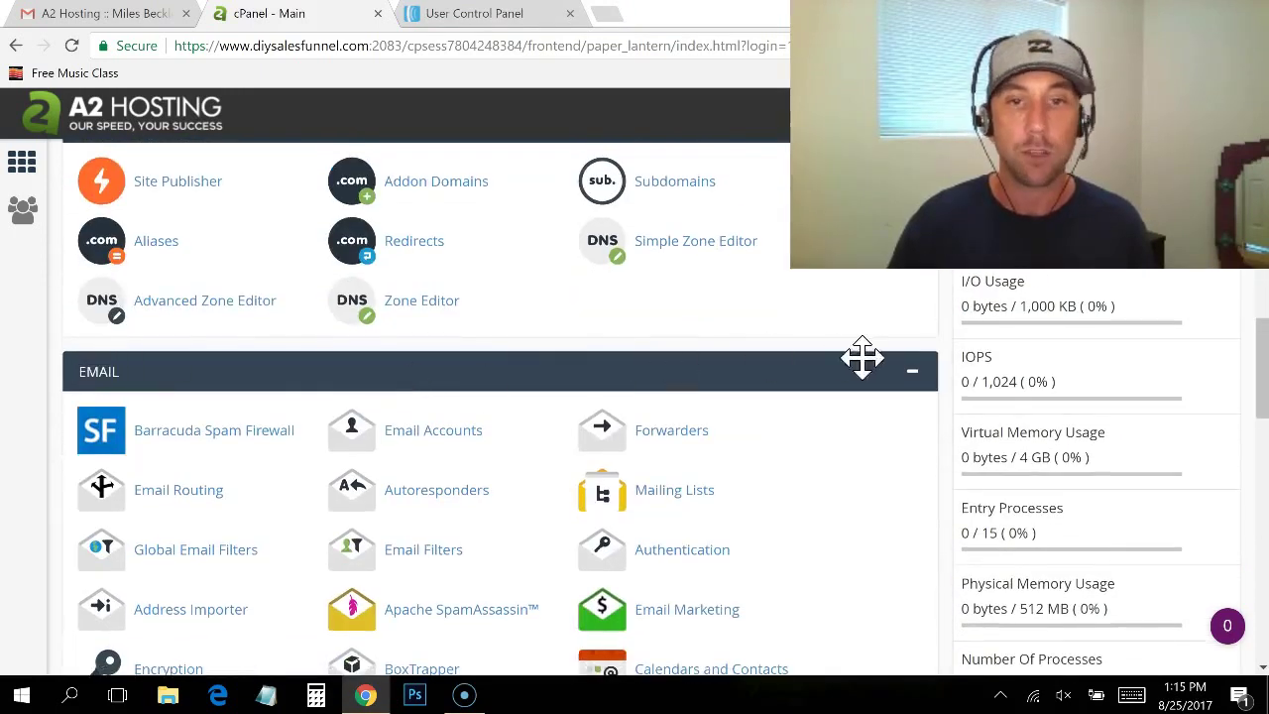
{"action": "middle_click", "coordinate": [430, 448]}
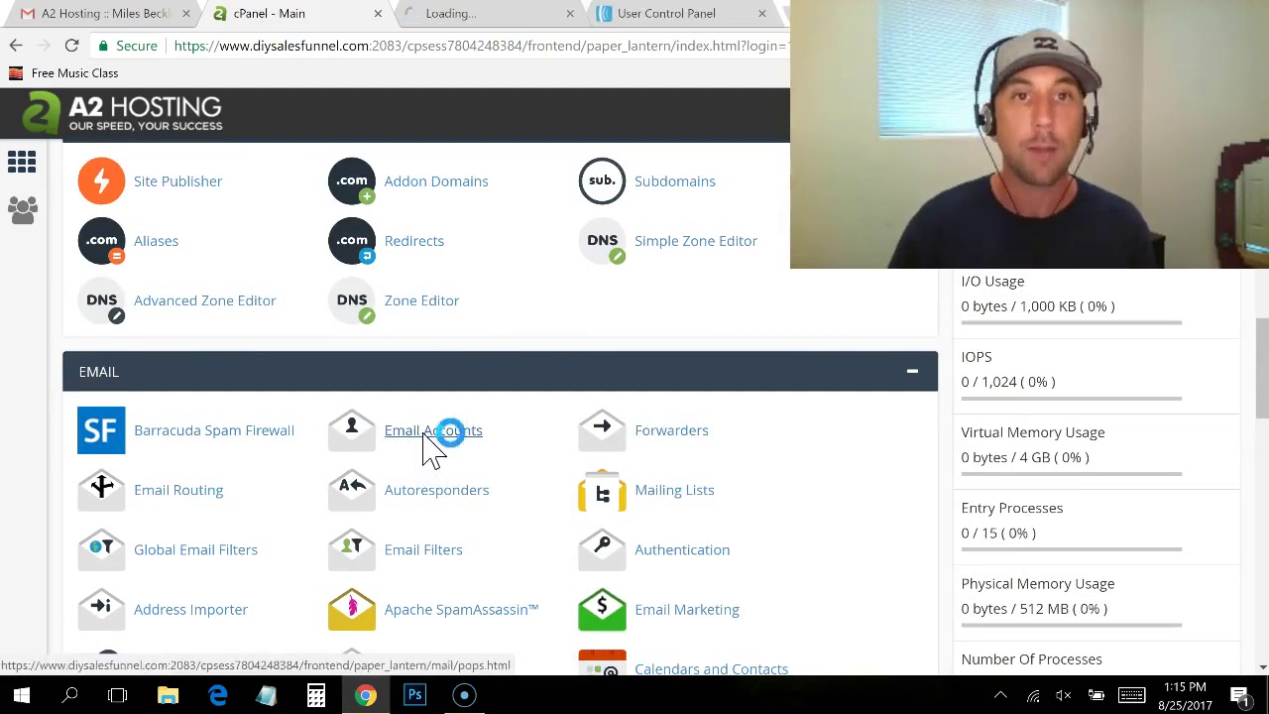
{"action": "left_click", "coordinate": [508, 17]}
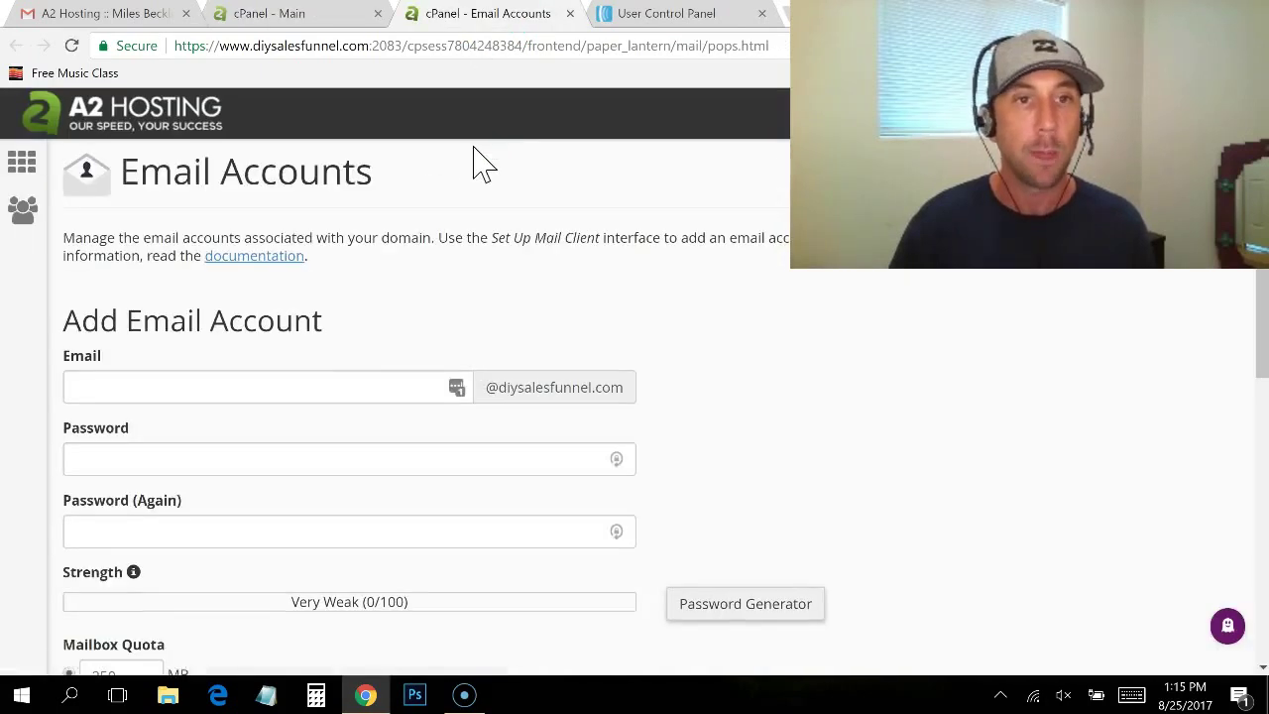
{"action": "left_click", "coordinate": [356, 387]}
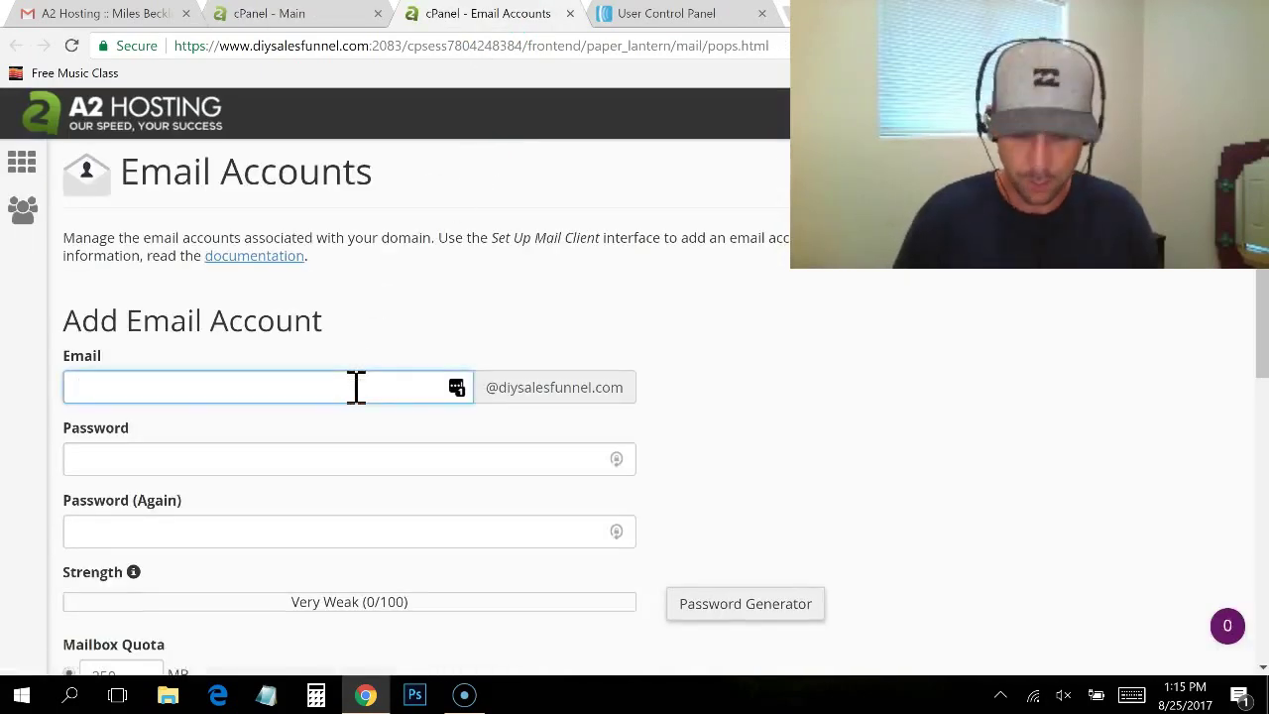
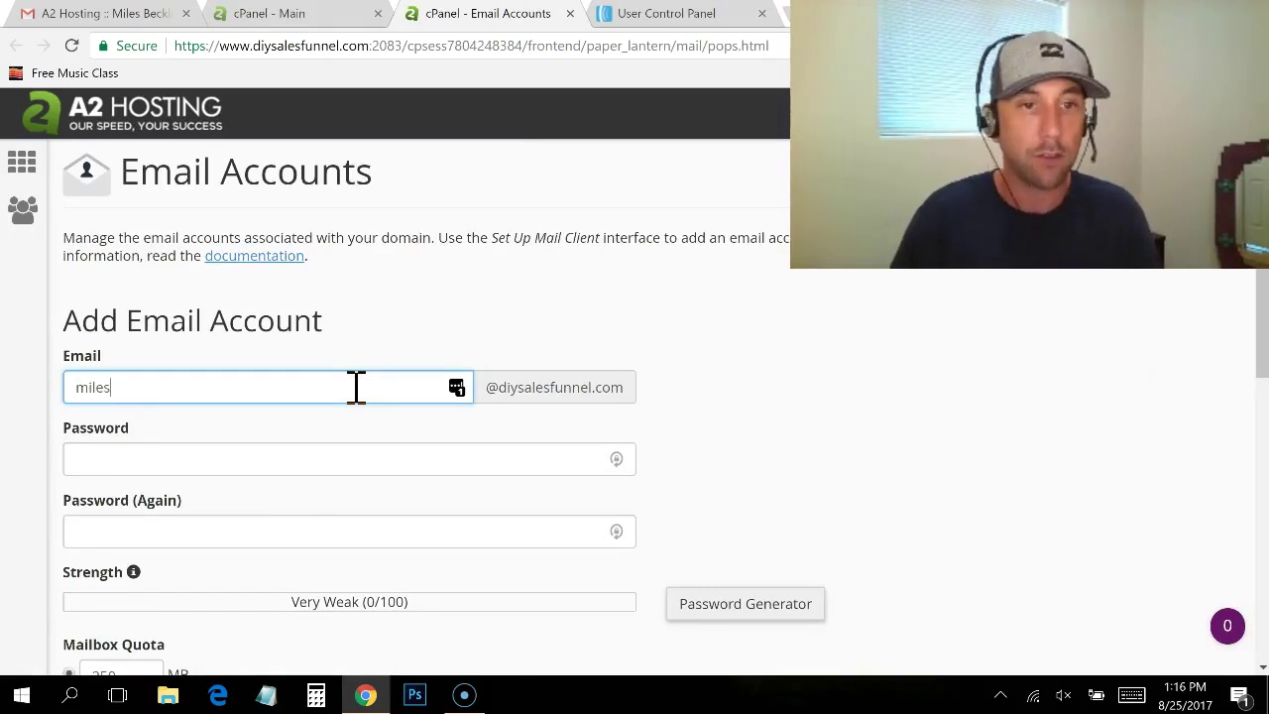
{"action": "key", "text": "Tab"}
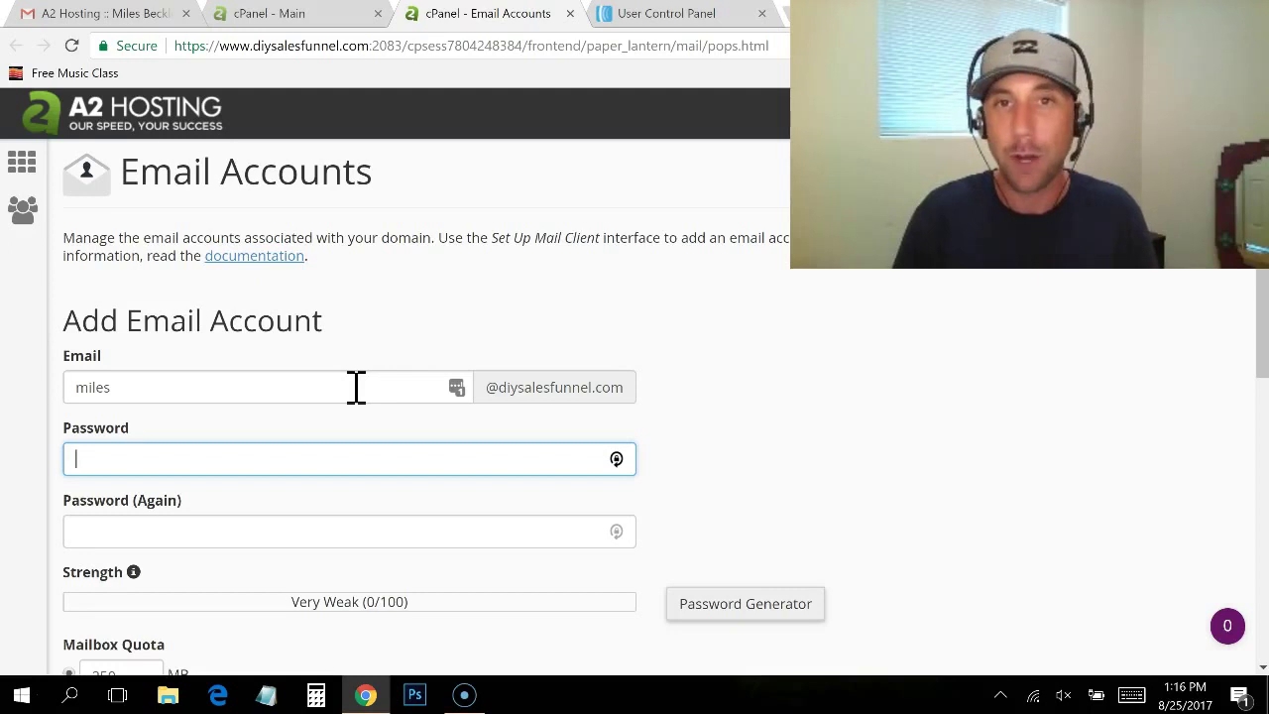
{"action": "type", "text": "••••••••••••••"}
{"action": "key", "text": "Tab"}
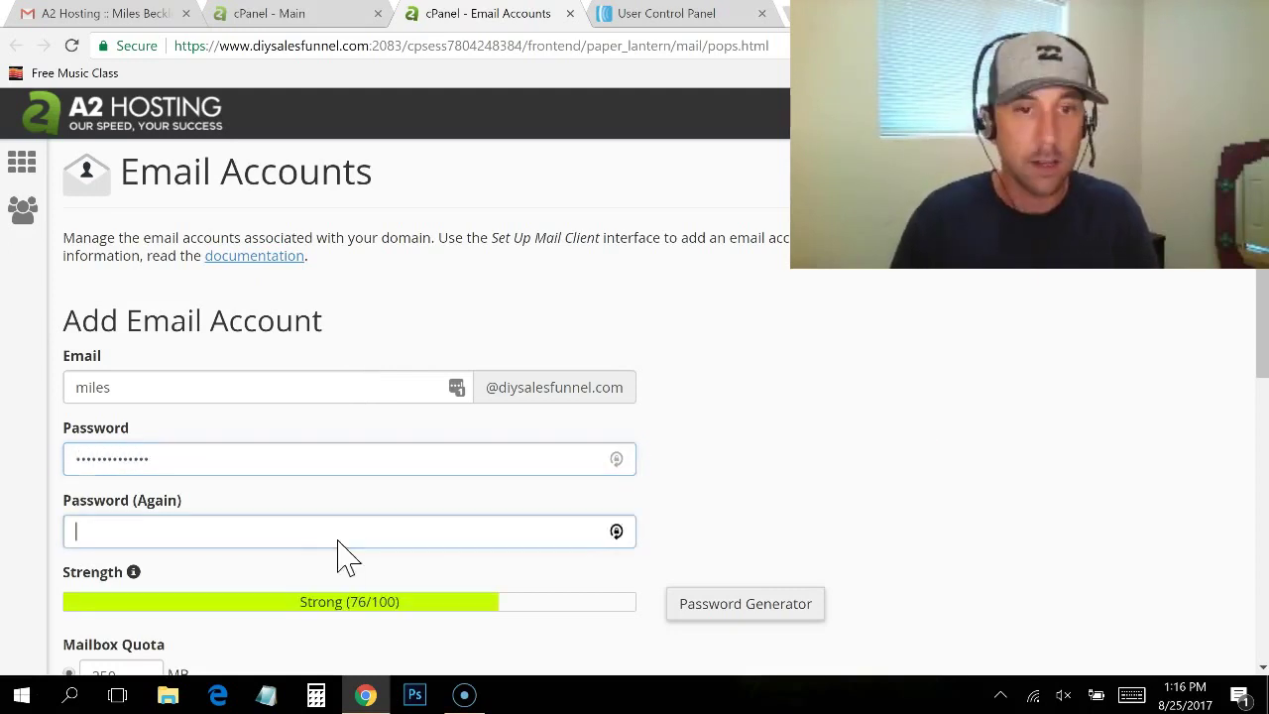
{"action": "type", "text": "••••••••••••••"}
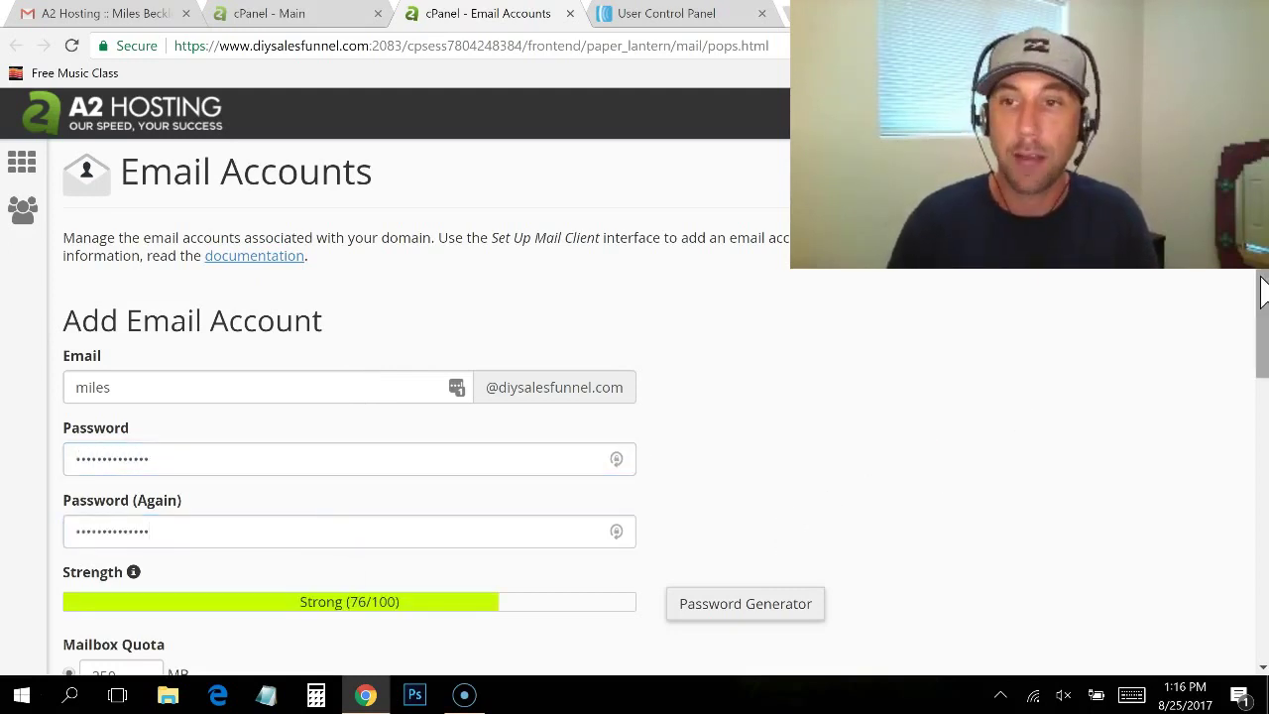
{"action": "left_click_drag", "start_coordinate": [1264, 288], "coordinate": [1266, 398]}
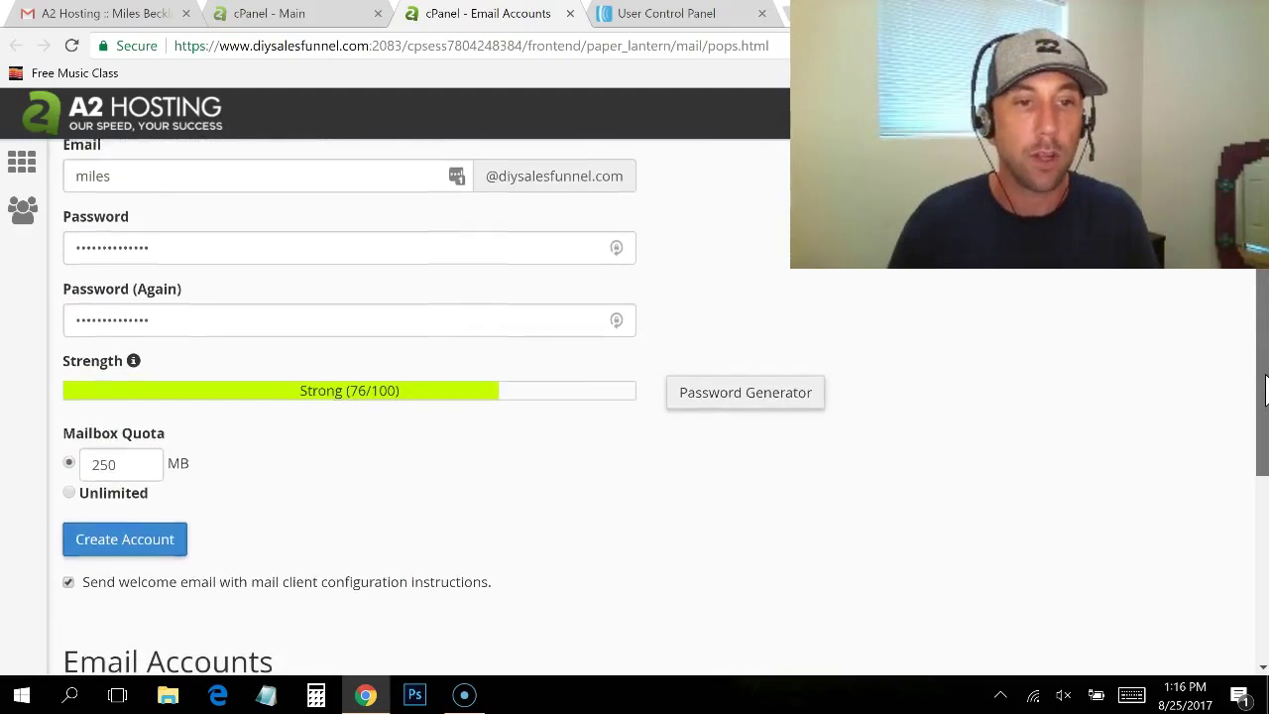
{"action": "left_click", "coordinate": [69, 493]}
{"action": "left_click", "coordinate": [140, 545]}
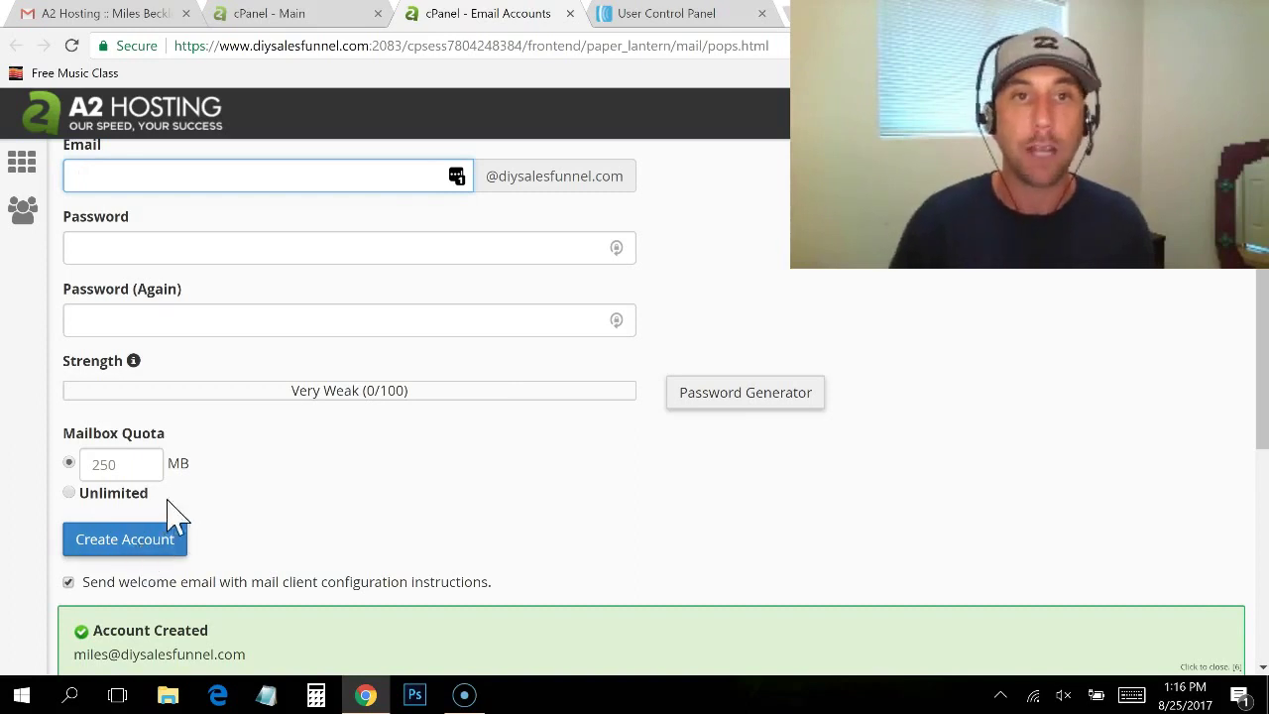
Step: Open Set Up Mail Client for the new mailbox and review its manual server settings
{"action": "left_click", "coordinate": [268, 16]}
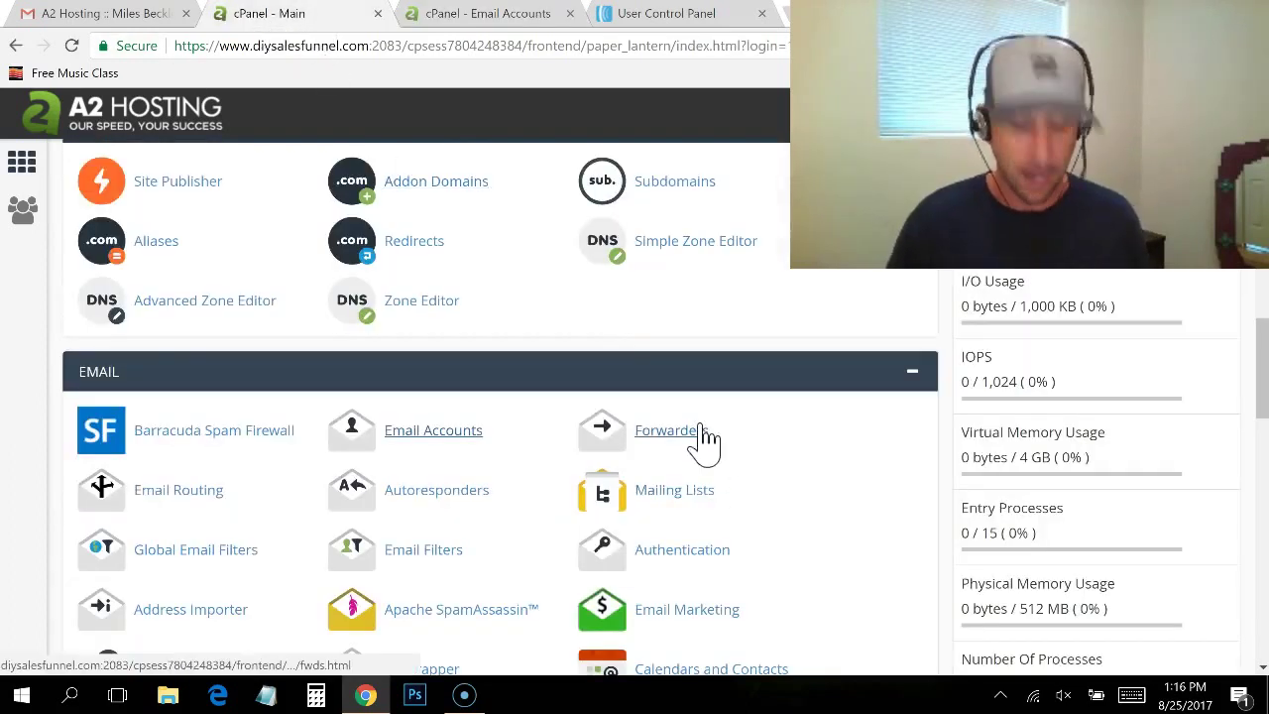
{"action": "left_click", "coordinate": [476, 18]}
{"action": "left_click_drag", "start_coordinate": [1263, 274], "coordinate": [1255, 360]}
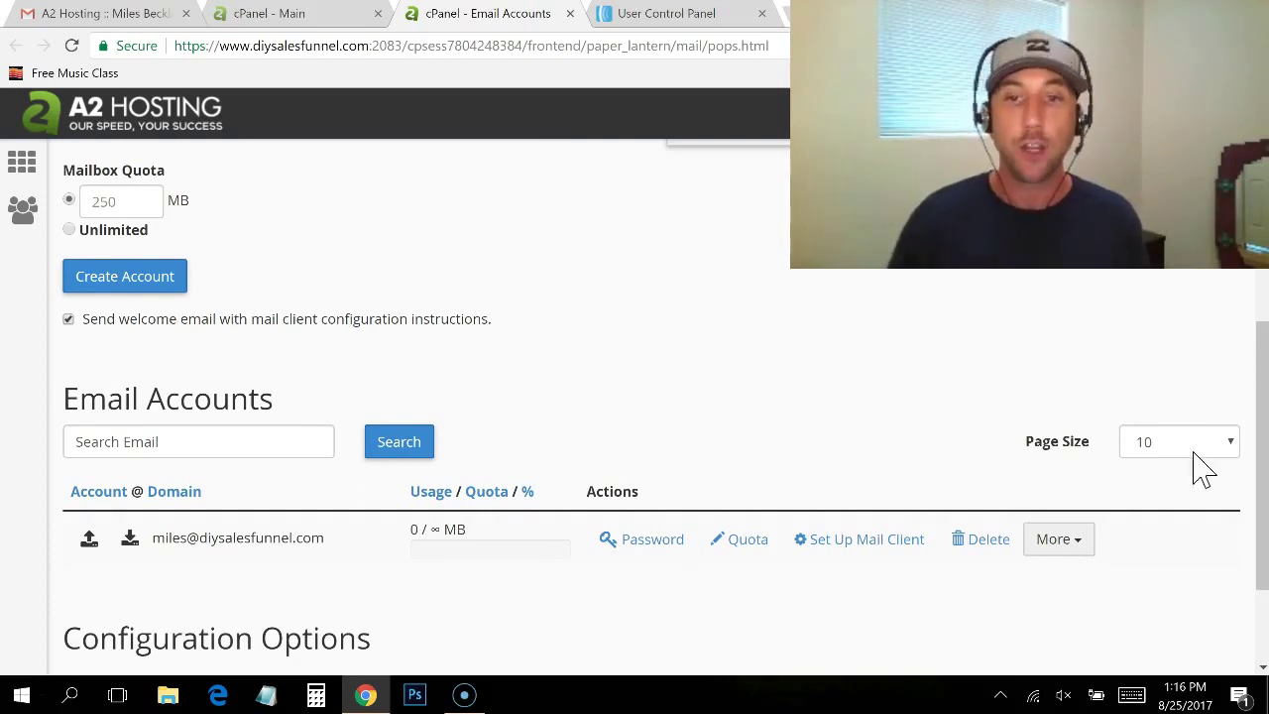
{"action": "left_click", "coordinate": [852, 542]}
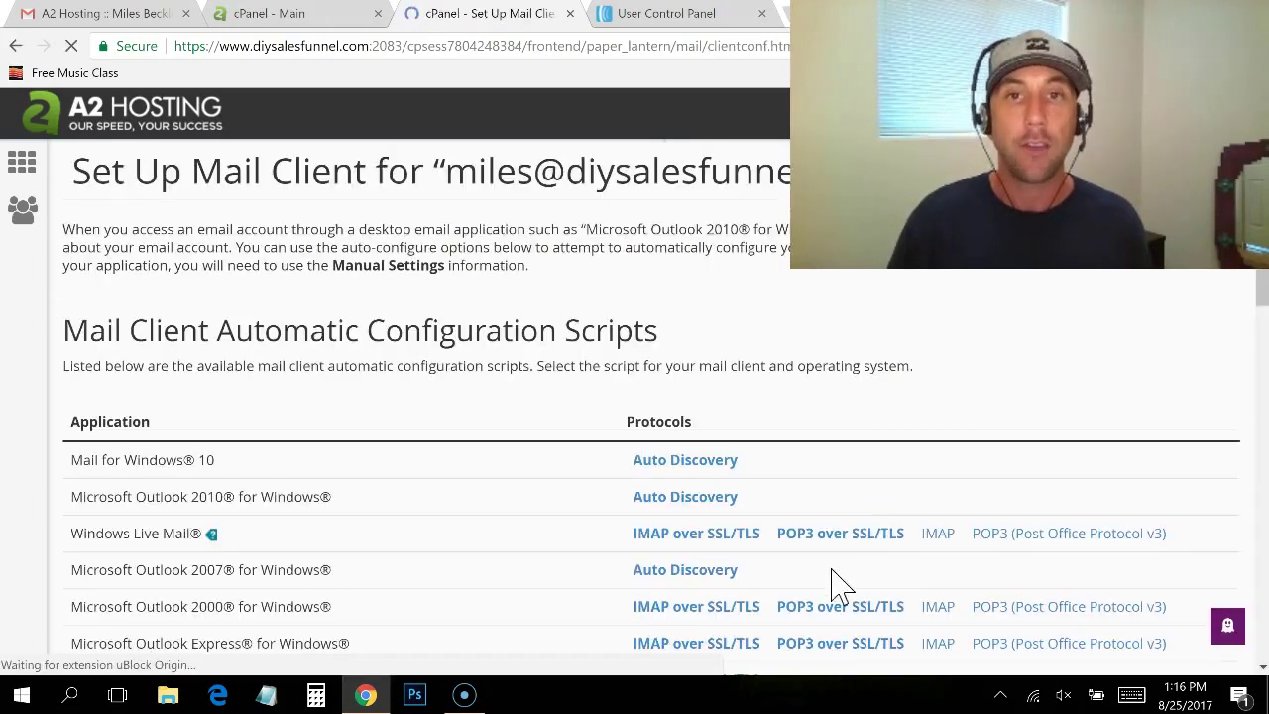
{"action": "scroll", "coordinate": [654, 406], "scroll_direction": "down", "scroll_amount": 3}
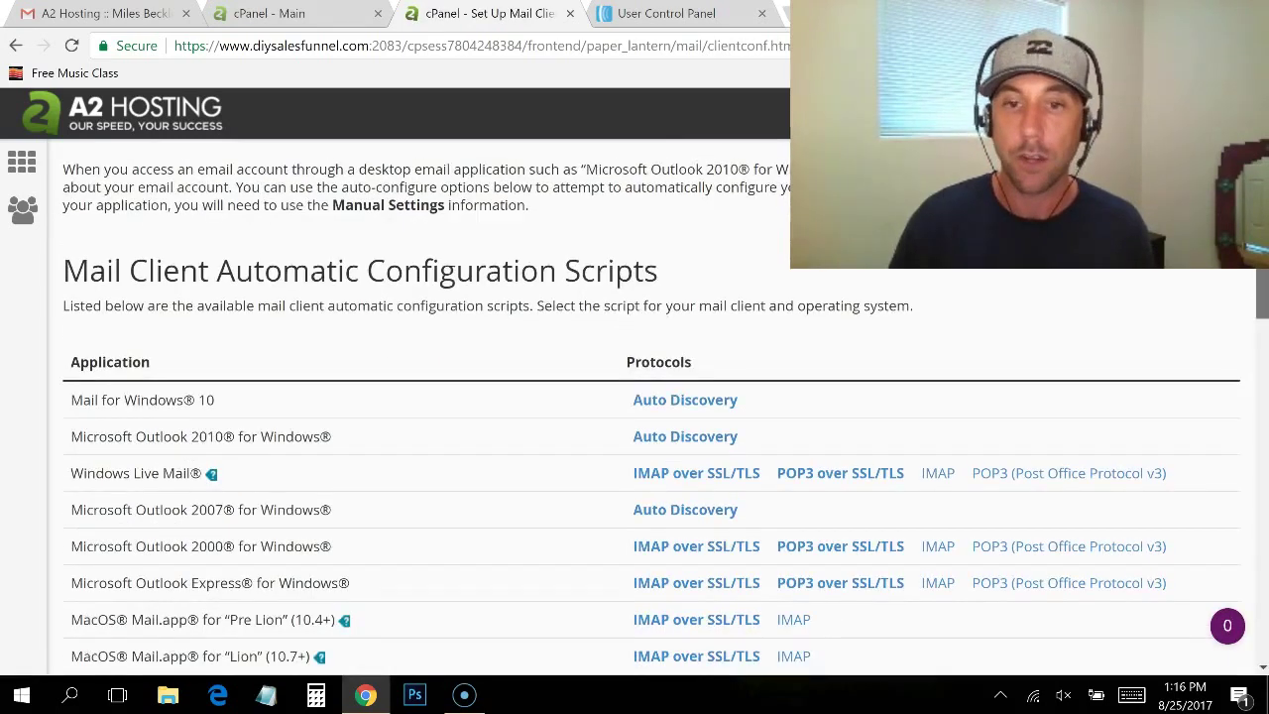
{"action": "scroll", "coordinate": [654, 407], "scroll_direction": "down", "scroll_amount": 1}
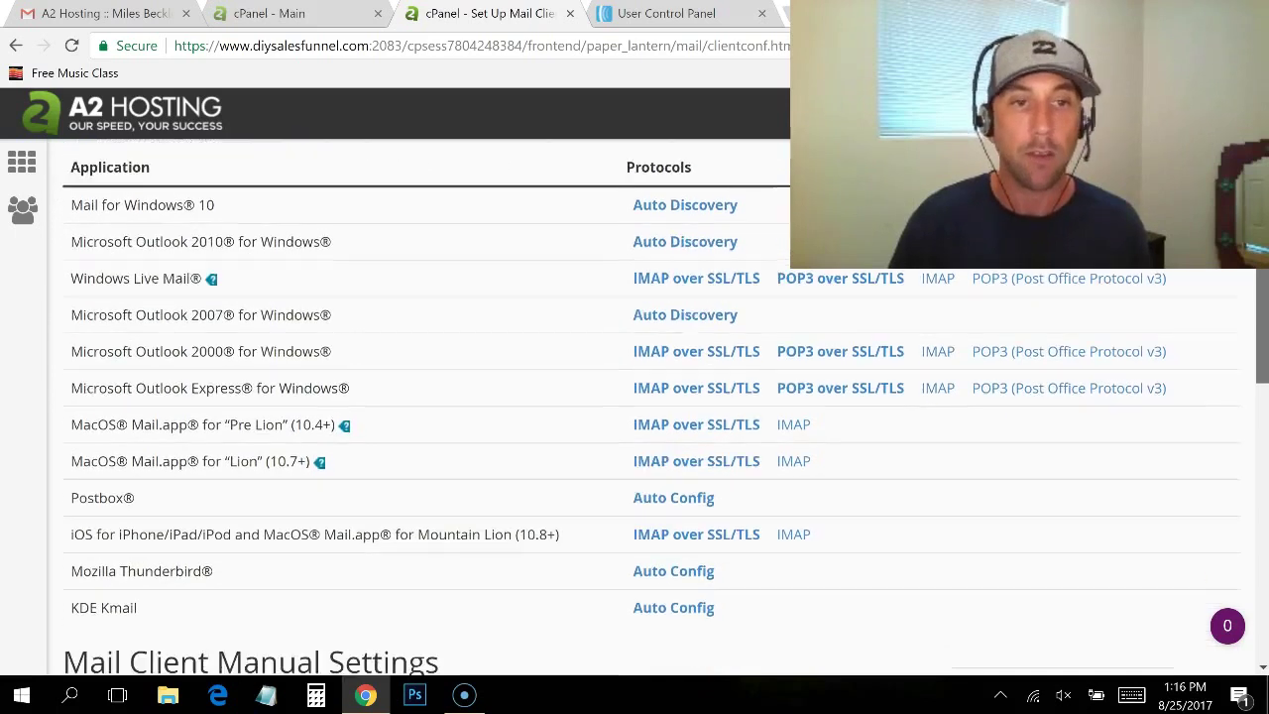
{"action": "scroll", "coordinate": [654, 407], "scroll_direction": "down", "scroll_amount": 1}
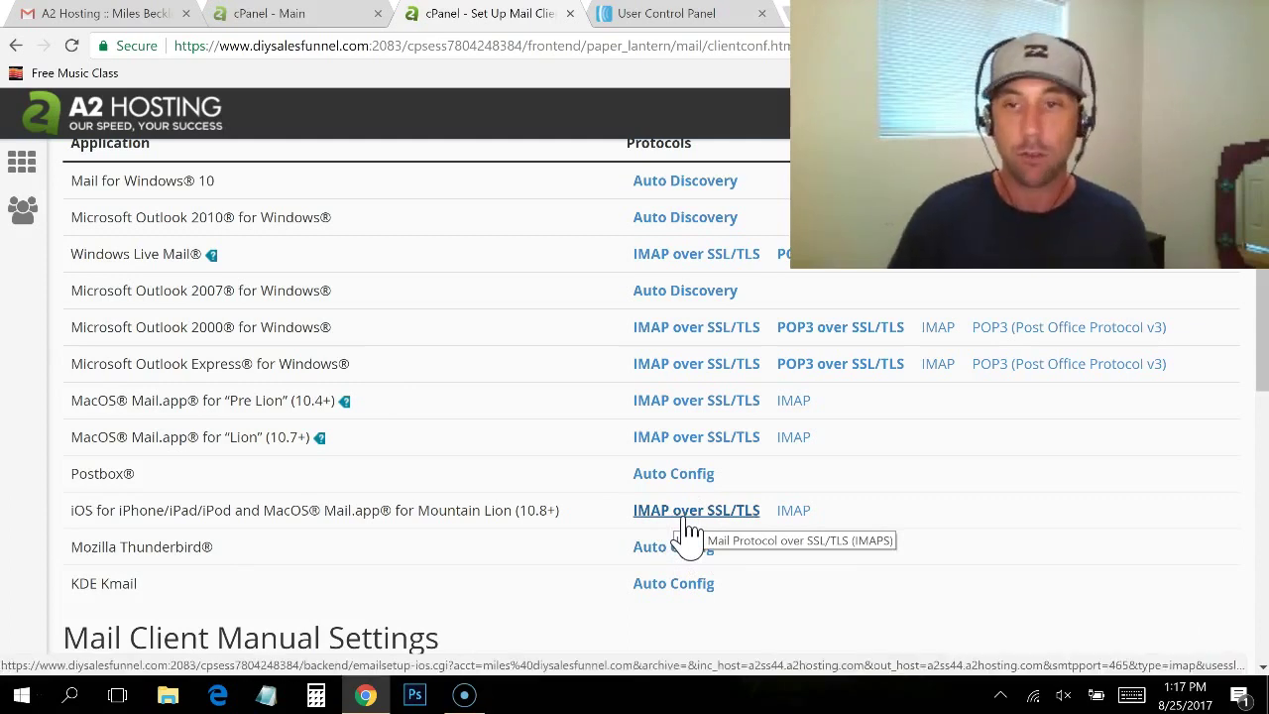
{"action": "scroll", "coordinate": [1255, 334], "scroll_direction": "down", "scroll_amount": 3}
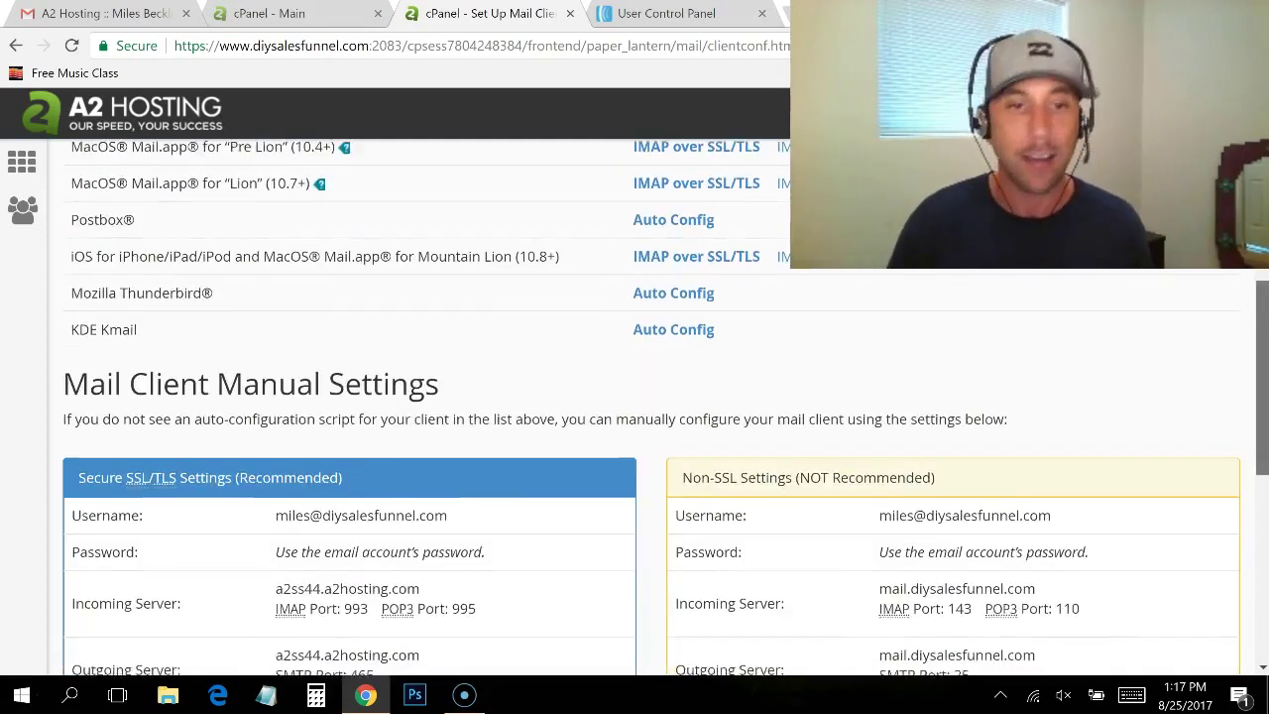
{"action": "scroll", "coordinate": [1260, 315], "scroll_direction": "up", "scroll_amount": 4}
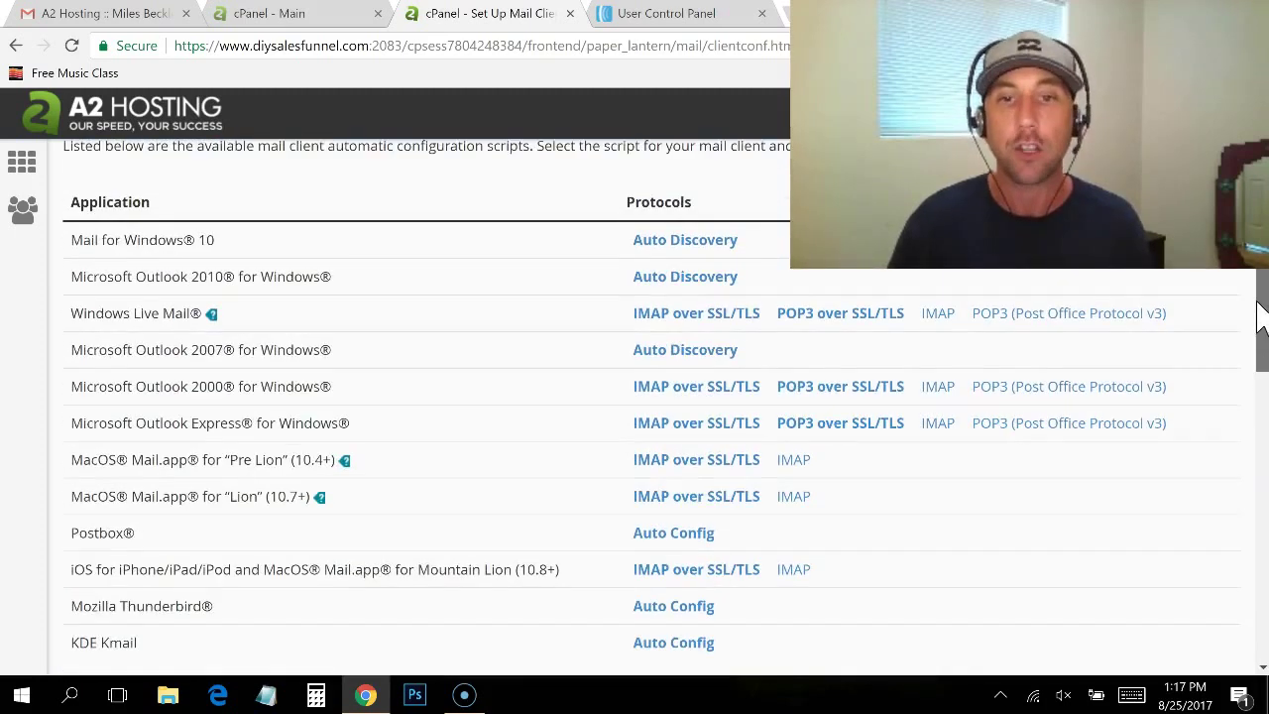
{"action": "scroll", "coordinate": [1259, 316], "scroll_direction": "up", "scroll_amount": 1}
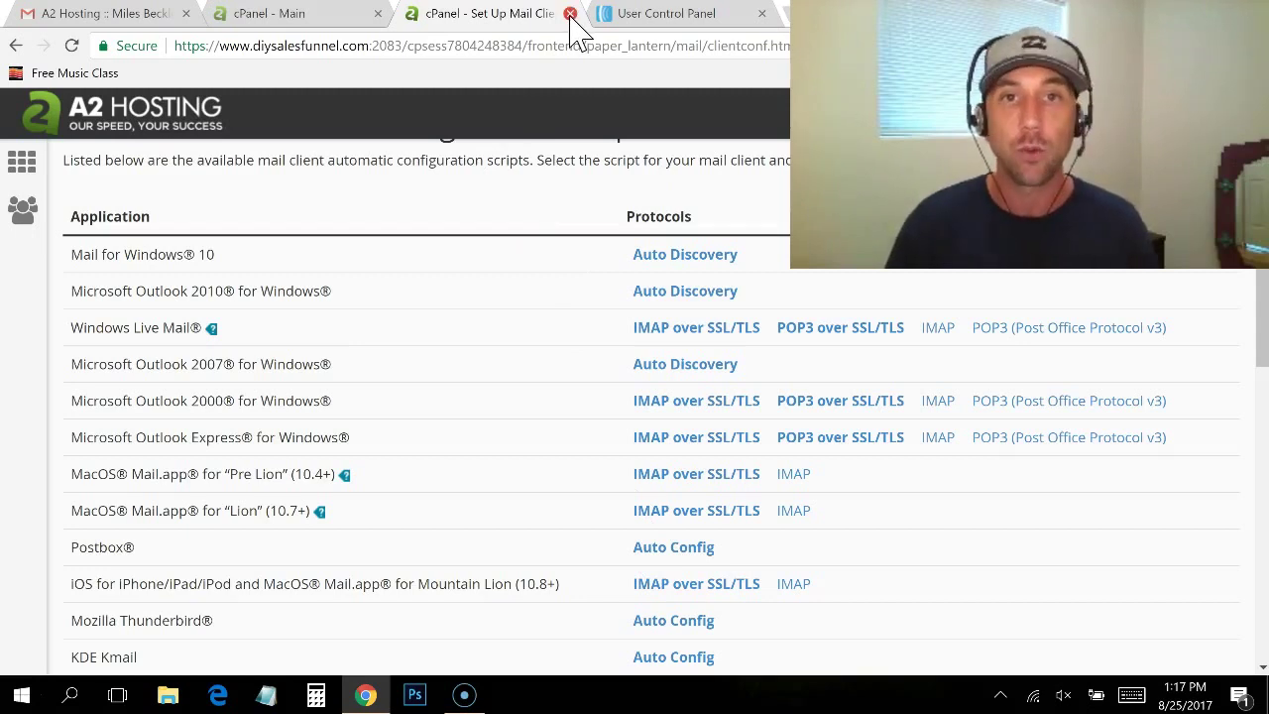
Step: Go to Email Forwarders and select the diysalesfunnel.com domain
{"action": "left_click", "coordinate": [570, 14]}
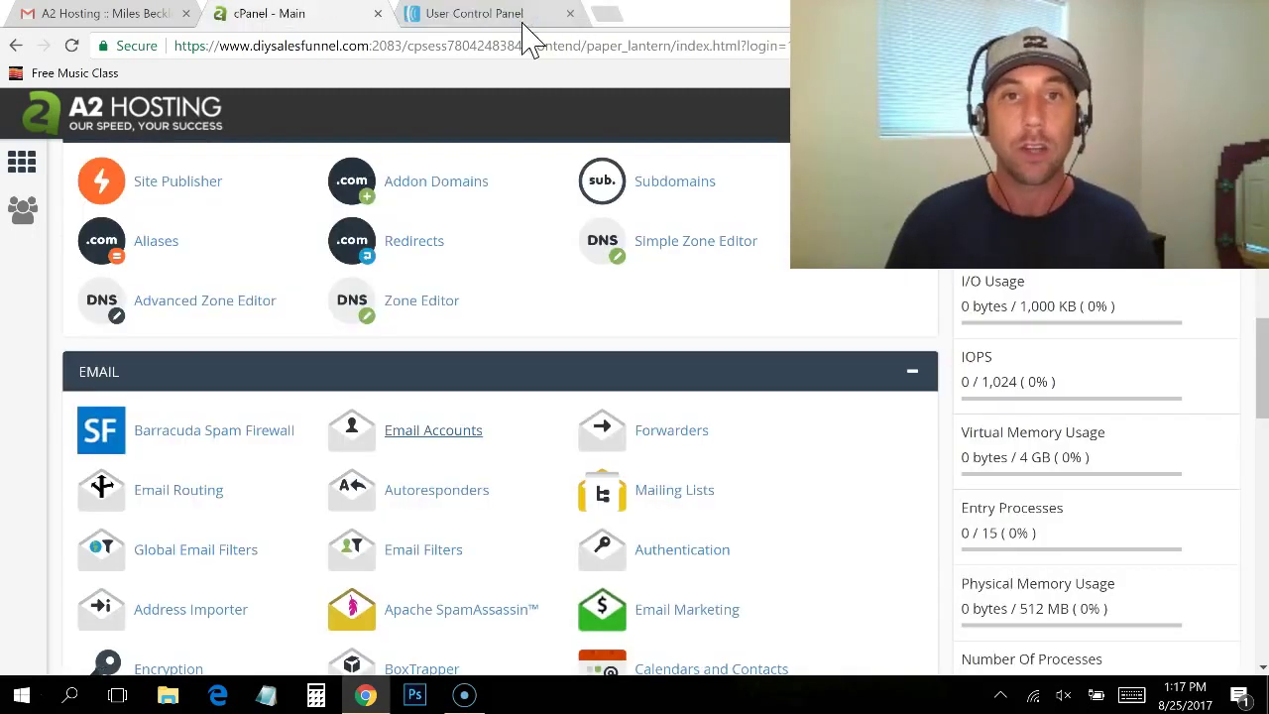
{"action": "left_click", "coordinate": [661, 453]}
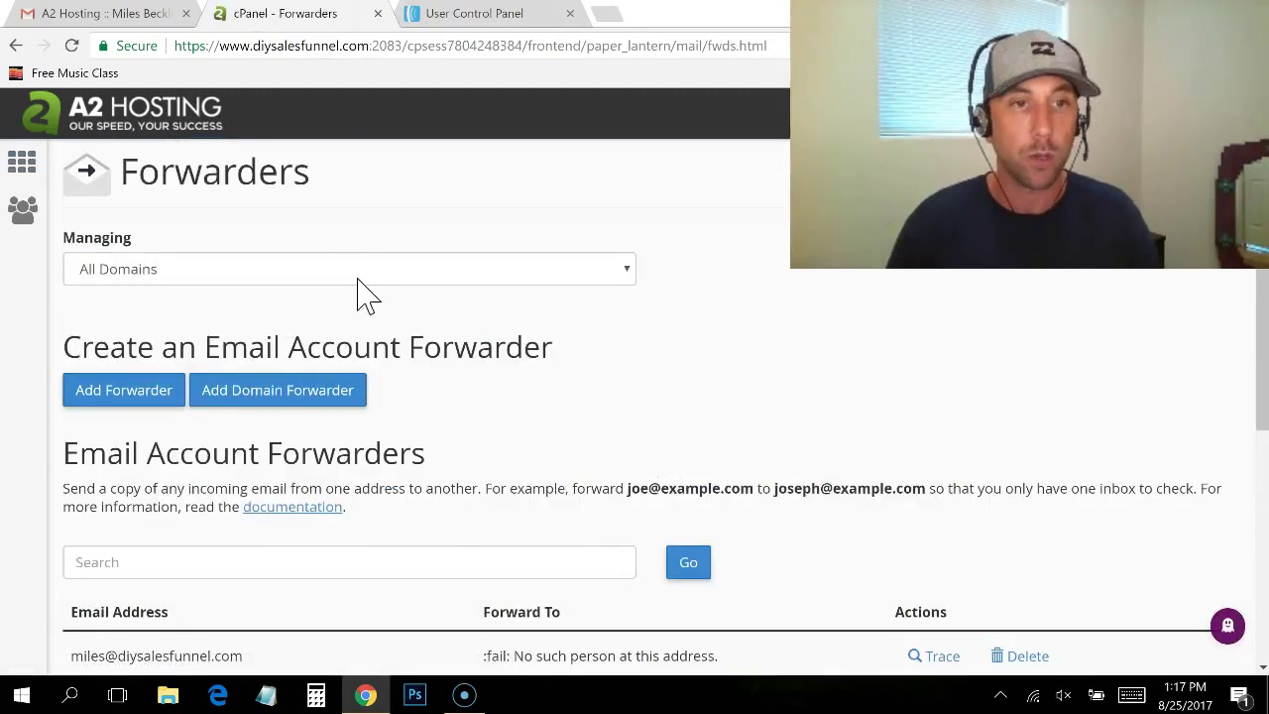
{"action": "left_click", "coordinate": [358, 279]}
{"action": "left_click", "coordinate": [333, 335]}
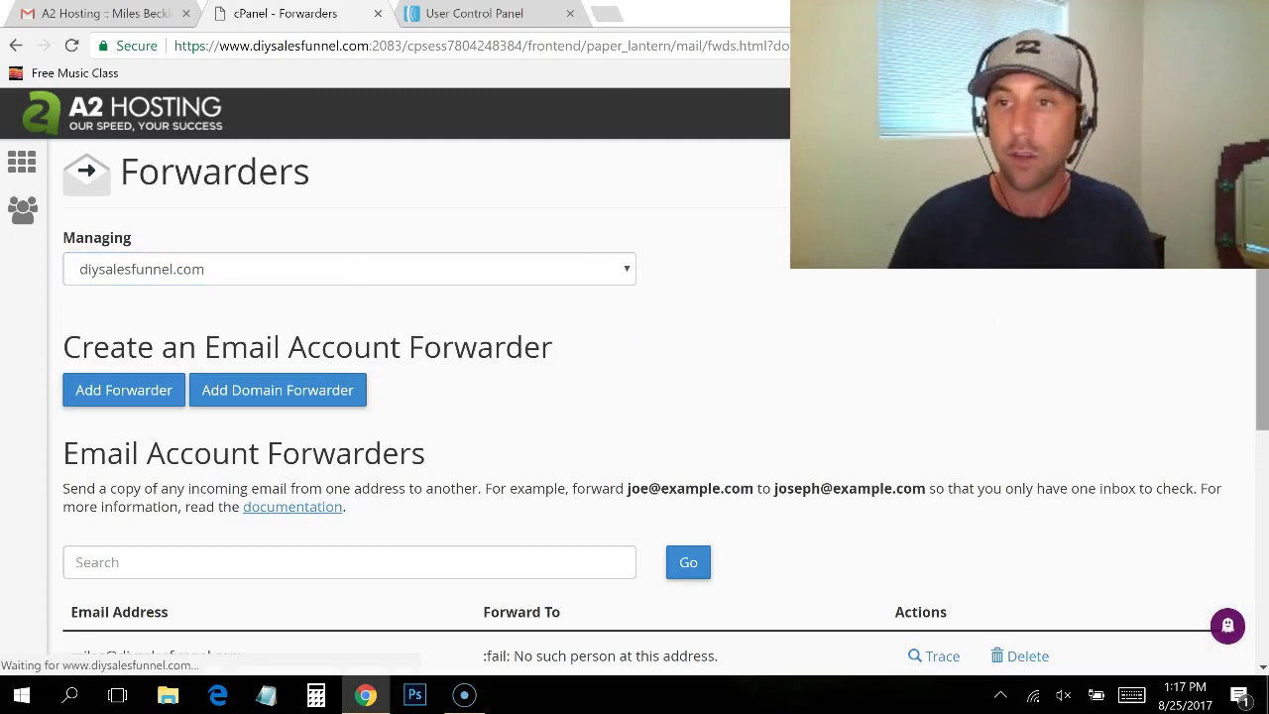
{"action": "scroll", "coordinate": [303, 169], "scroll_direction": "down", "scroll_amount": 1}
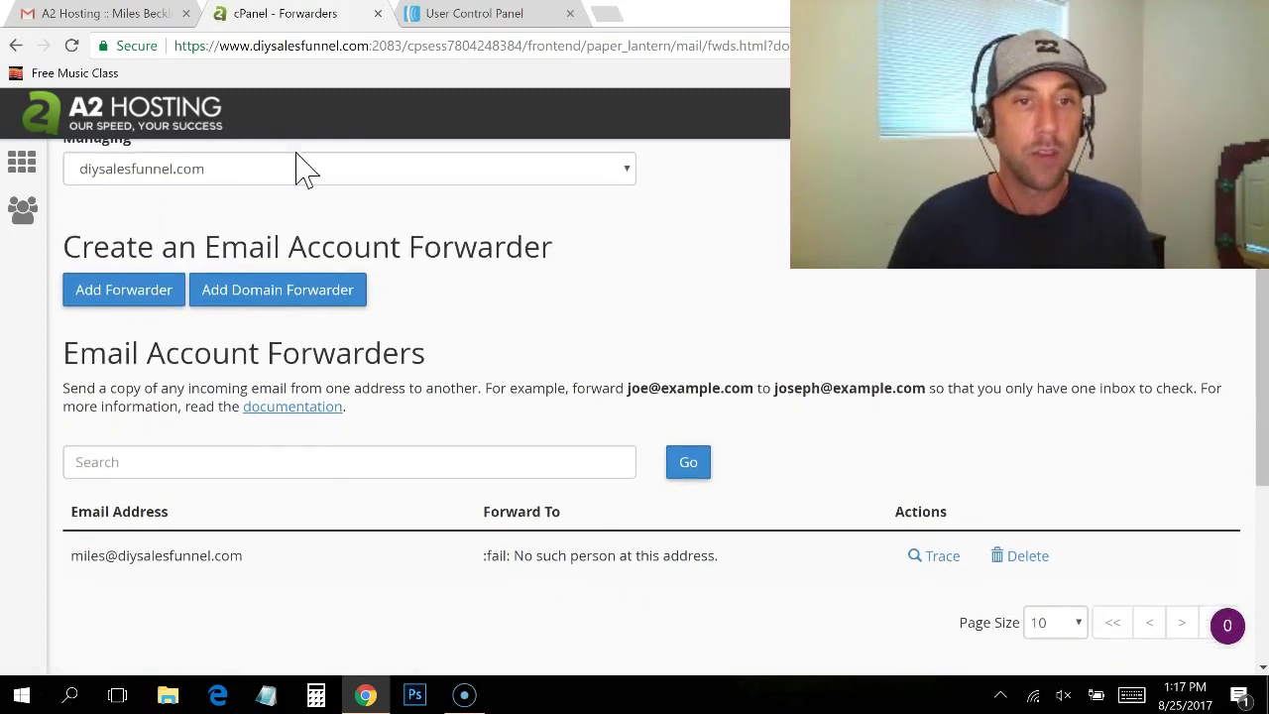
{"action": "left_click", "coordinate": [133, 292]}
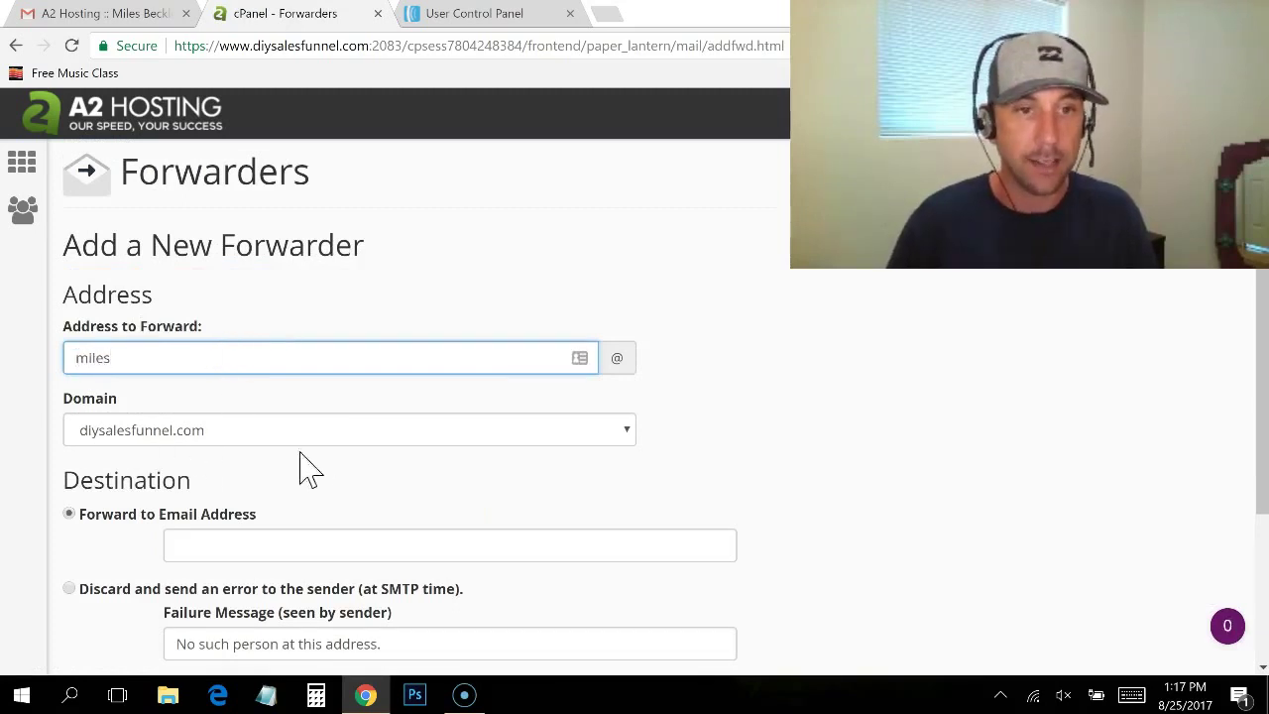
{"action": "left_click", "coordinate": [277, 511]}
{"action": "left_click", "coordinate": [303, 551]}
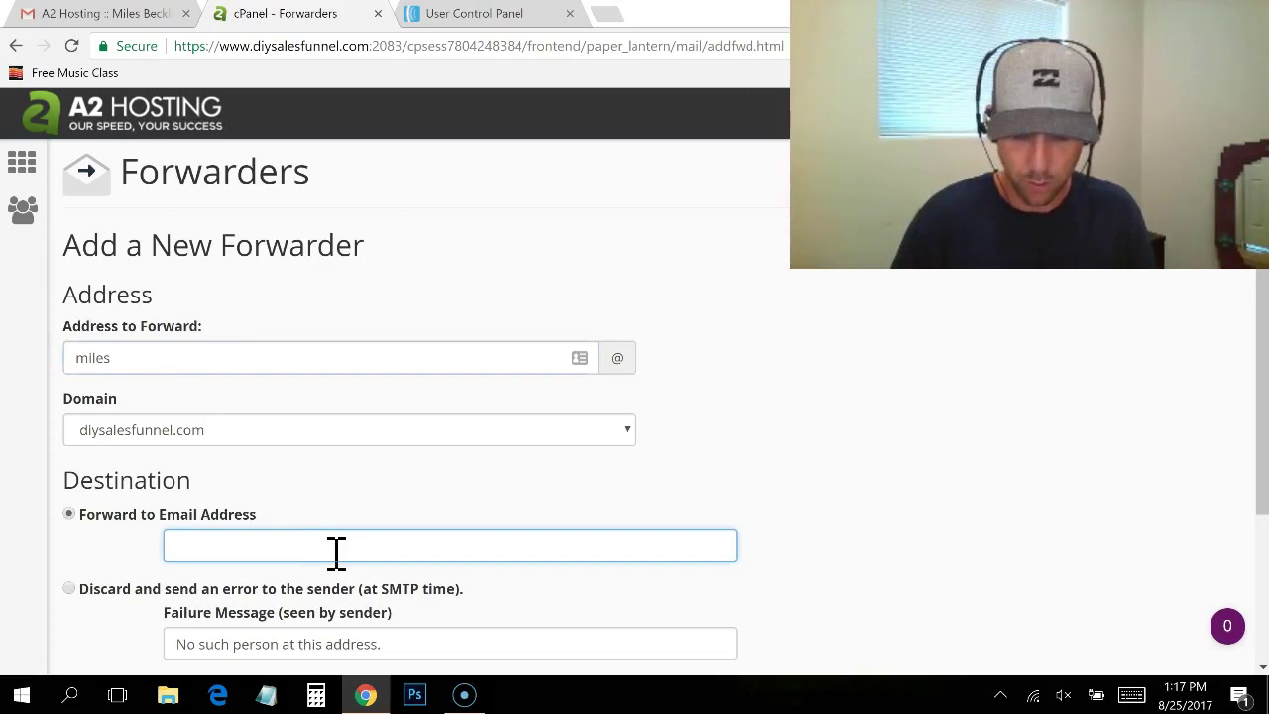
{"action": "type", "text": "mi"}
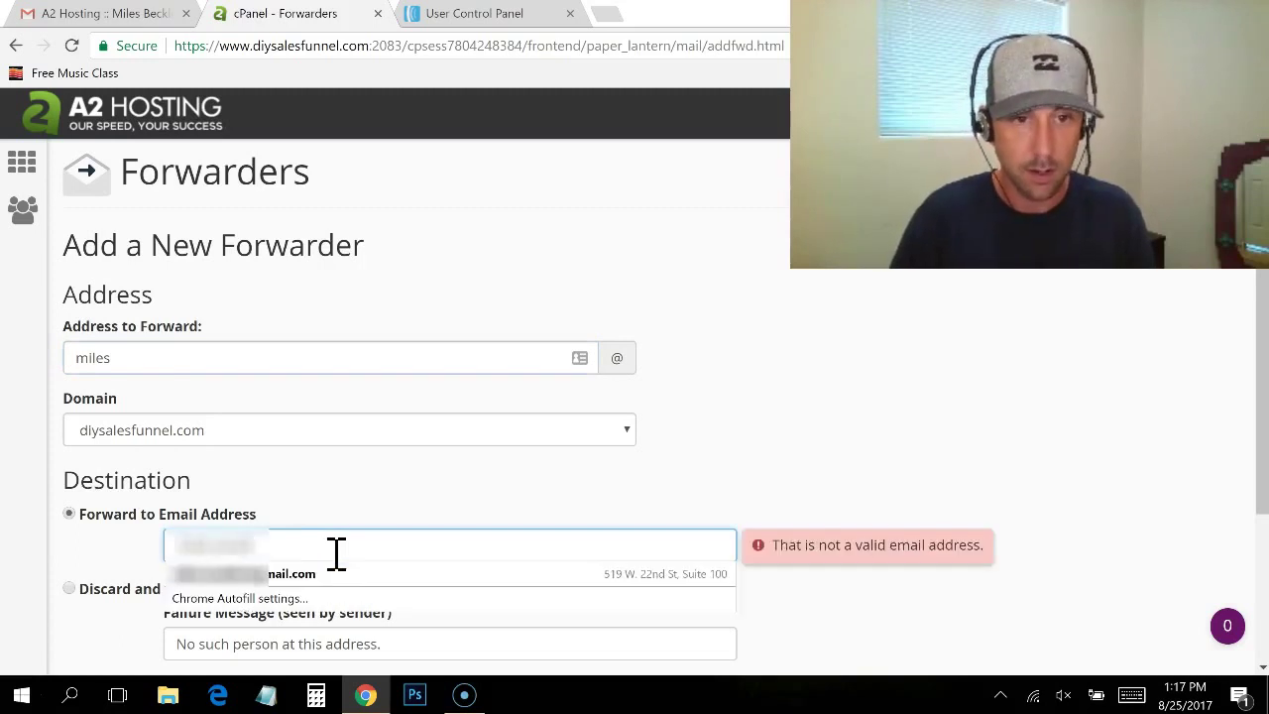
{"action": "type", "text": ".com"}
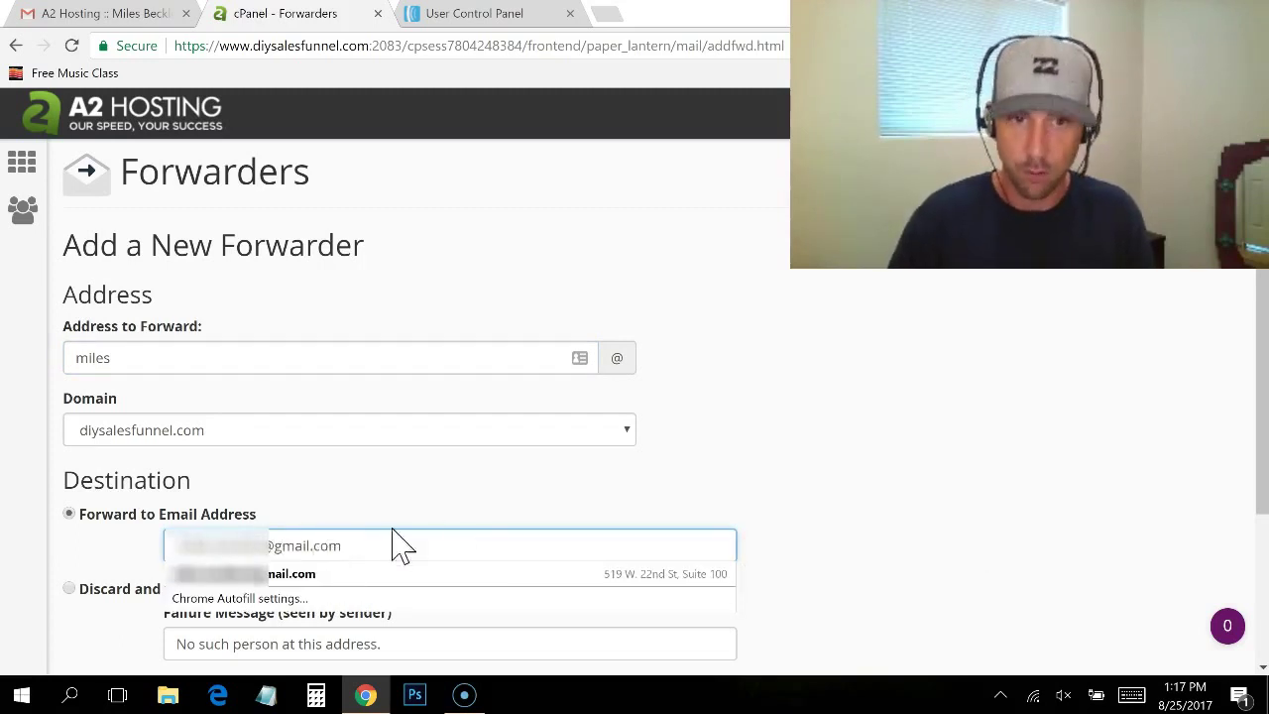
{"action": "left_click", "coordinate": [357, 525]}
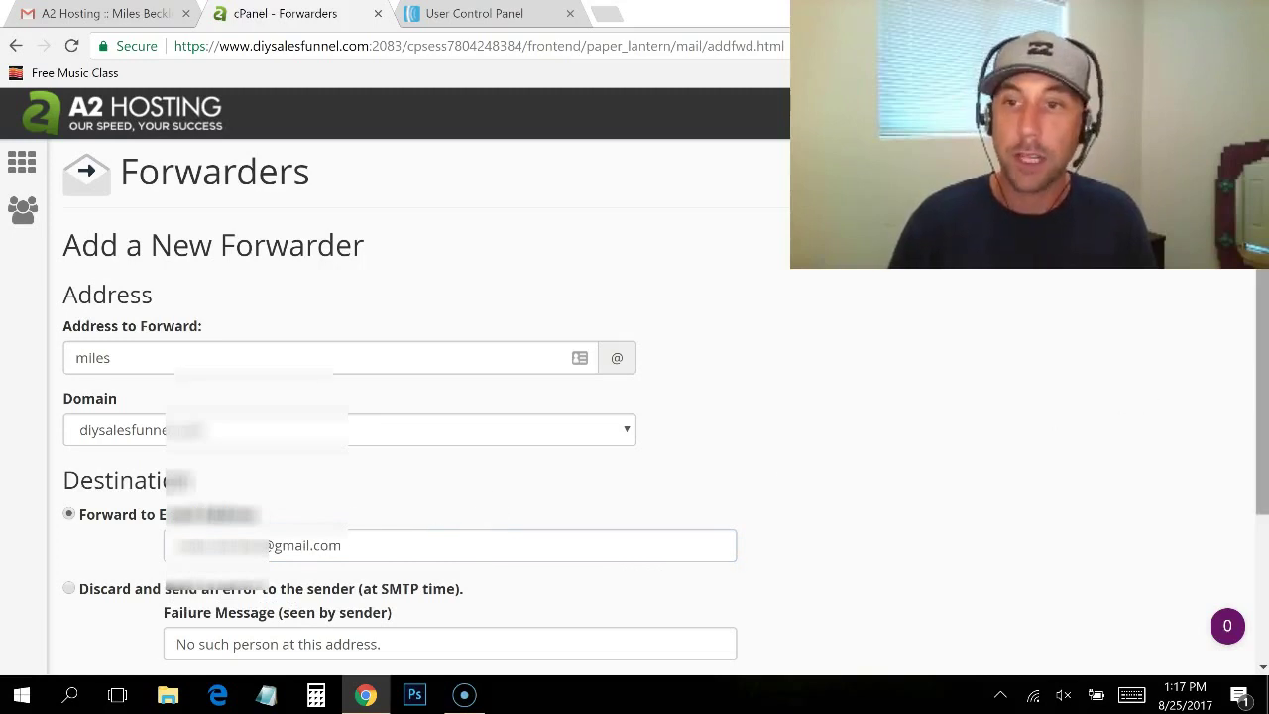
{"action": "scroll", "coordinate": [1263, 349], "scroll_direction": "down", "scroll_amount": 3}
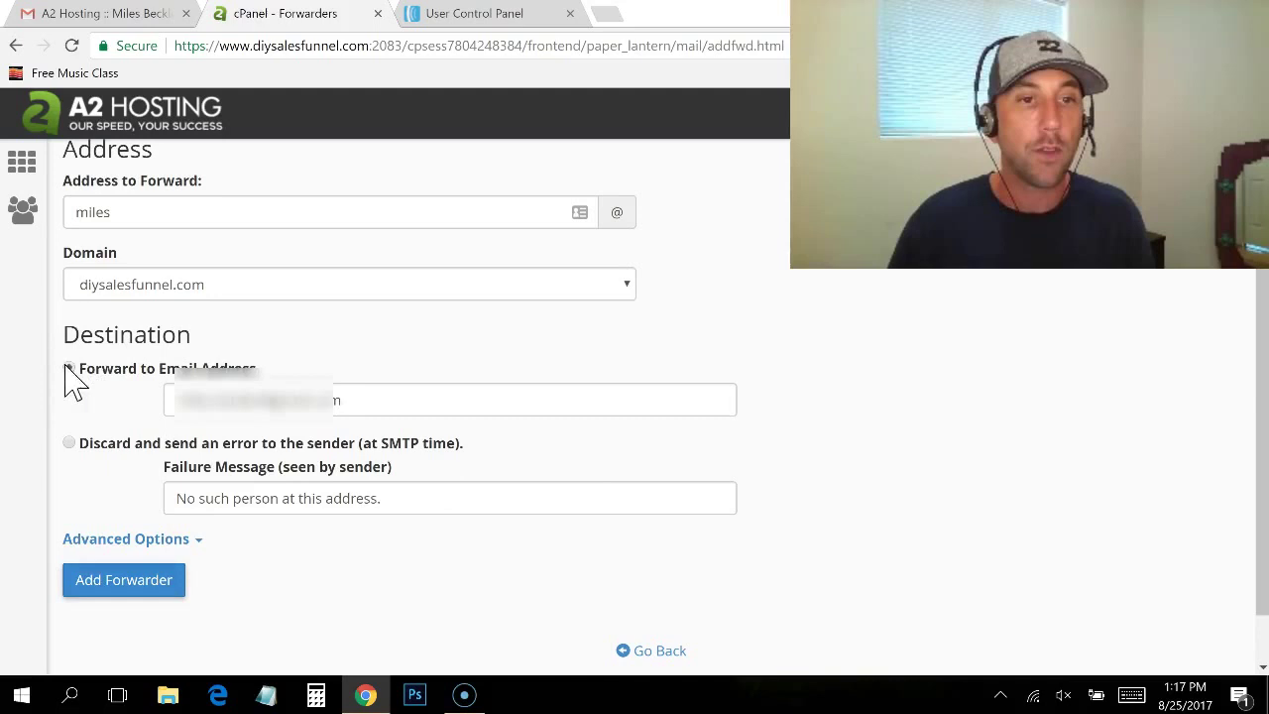
{"action": "left_click", "coordinate": [375, 399]}
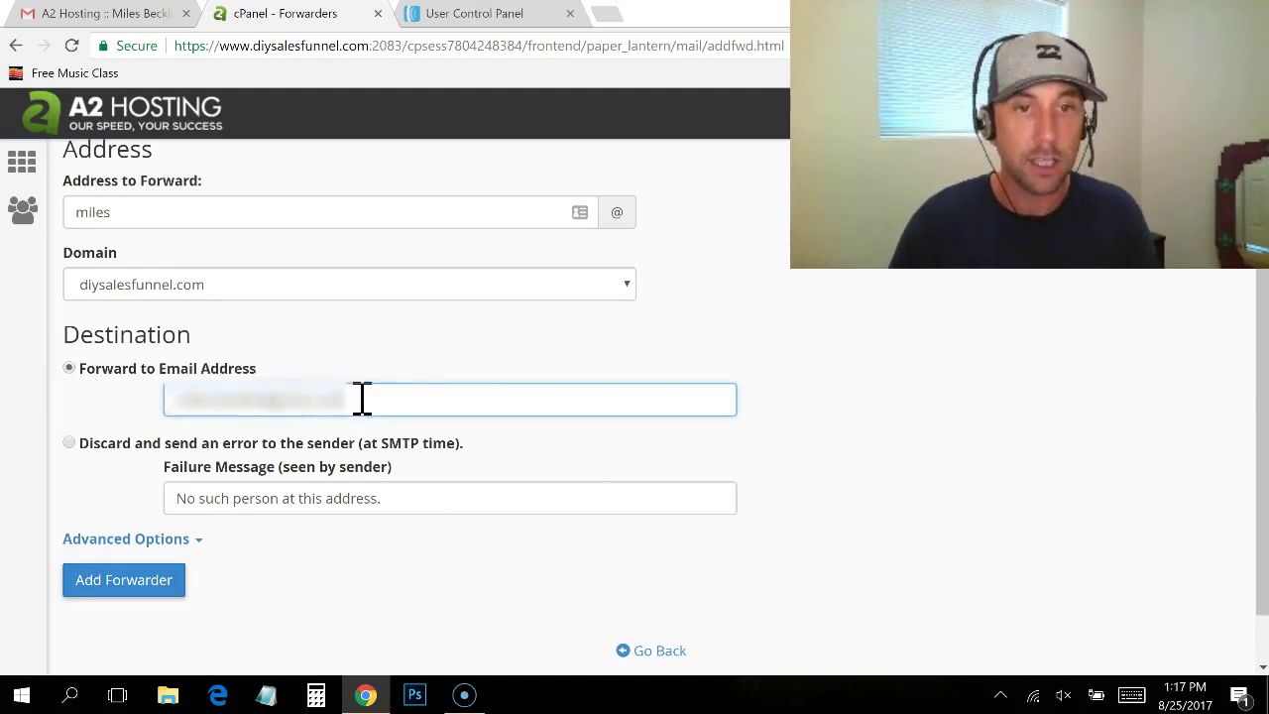
{"action": "left_click", "coordinate": [68, 442]}
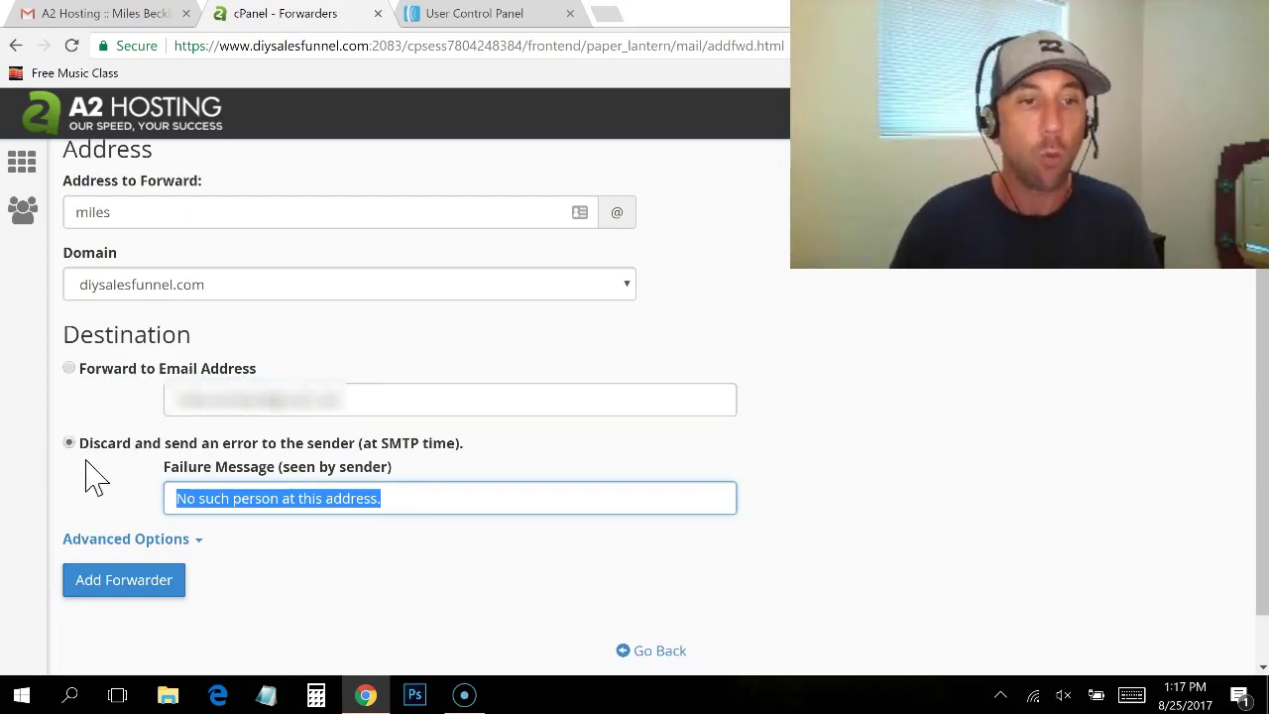
{"action": "left_click", "coordinate": [69, 368]}
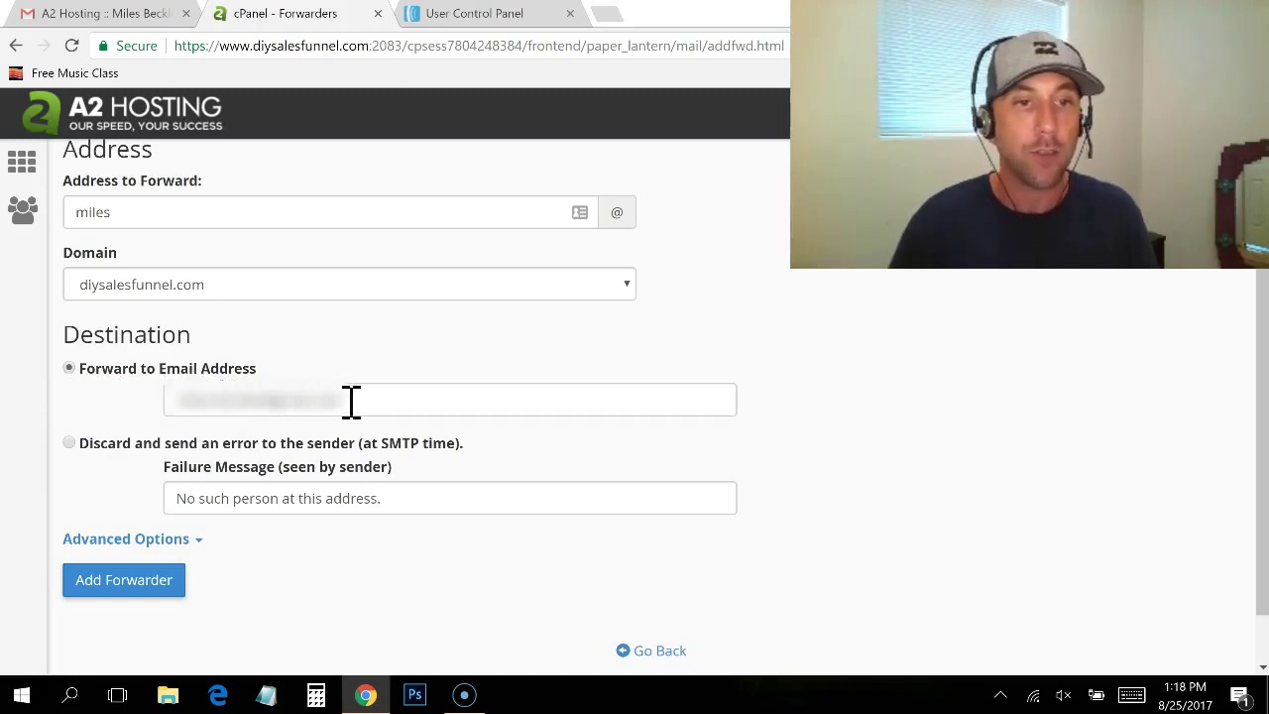
{"action": "left_click", "coordinate": [149, 584]}
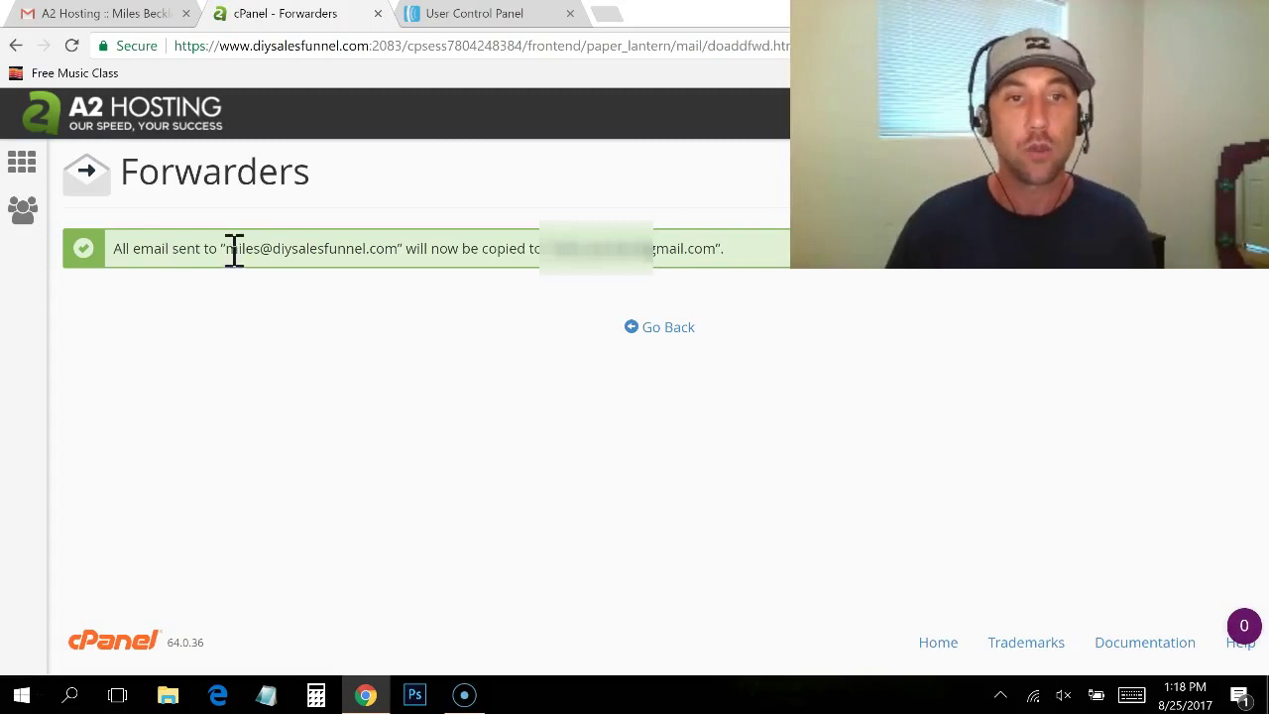
{"action": "left_click_drag", "start_coordinate": [234, 249], "coordinate": [340, 258]}
{"action": "left_click", "coordinate": [331, 288]}
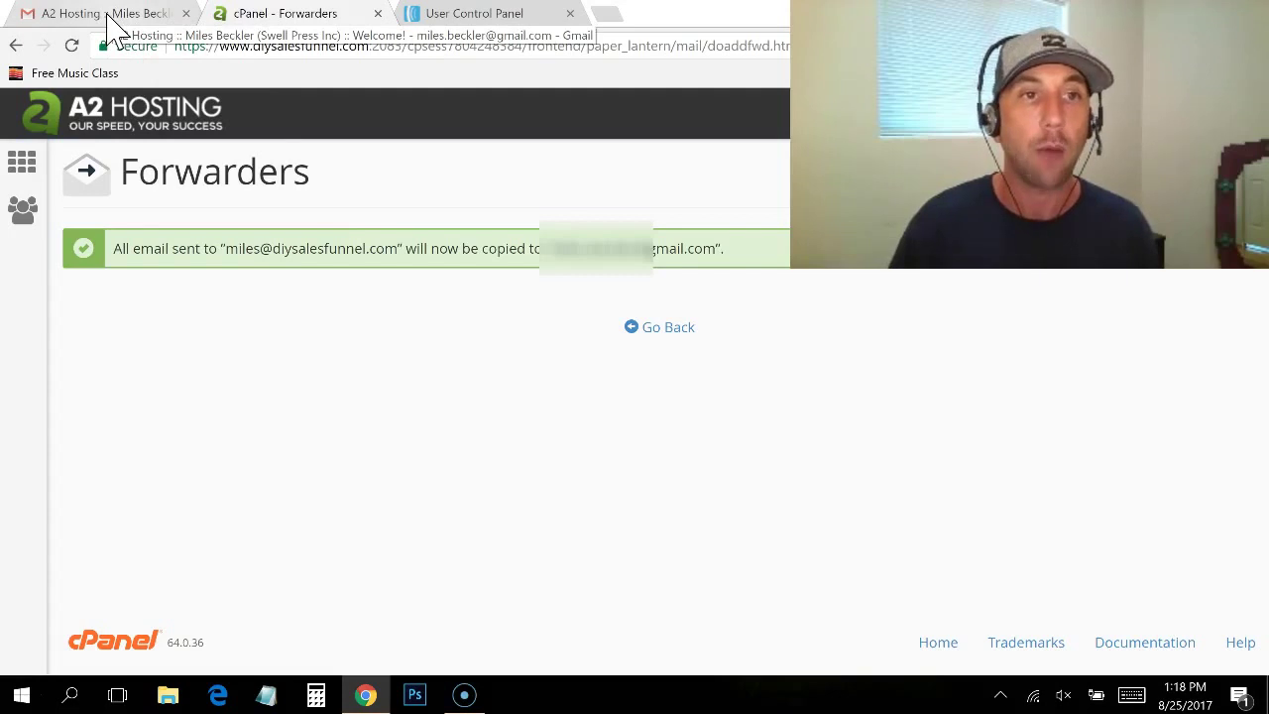
Step: Open Gmail Settings on Accounts and Import and scroll to the Send mail as list
{"action": "left_click", "coordinate": [107, 16]}
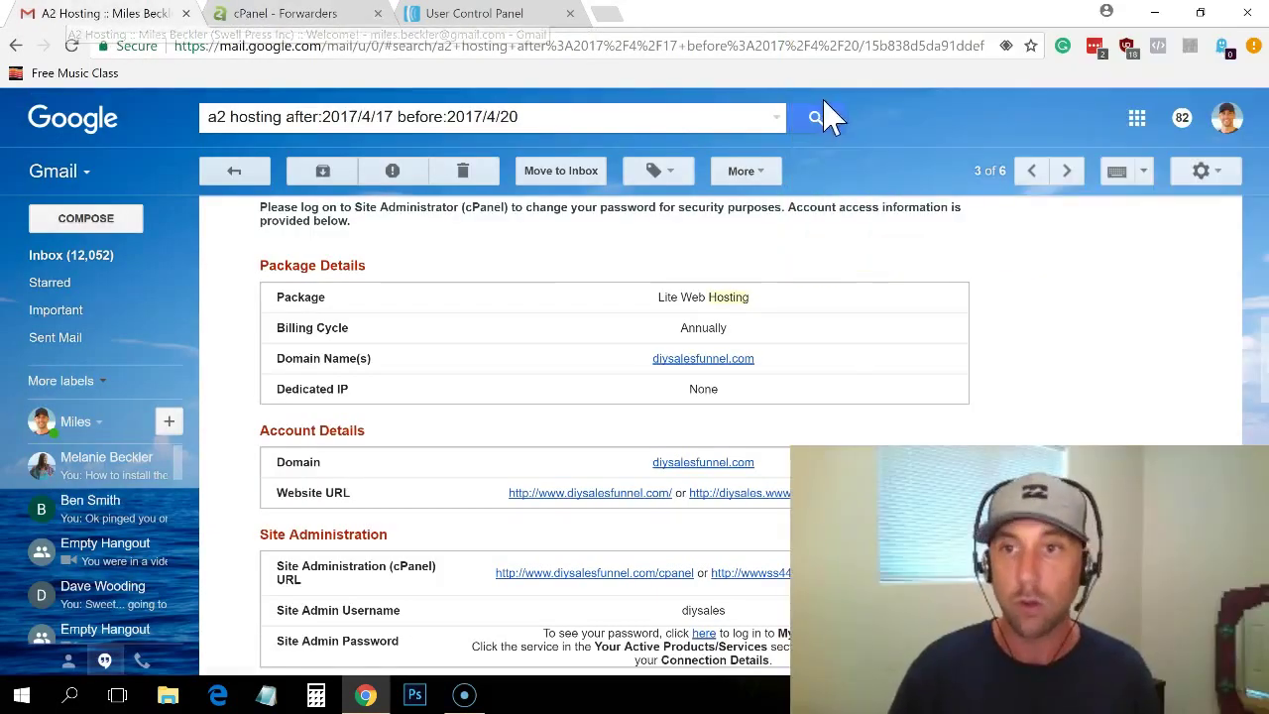
{"action": "left_click", "coordinate": [1201, 172]}
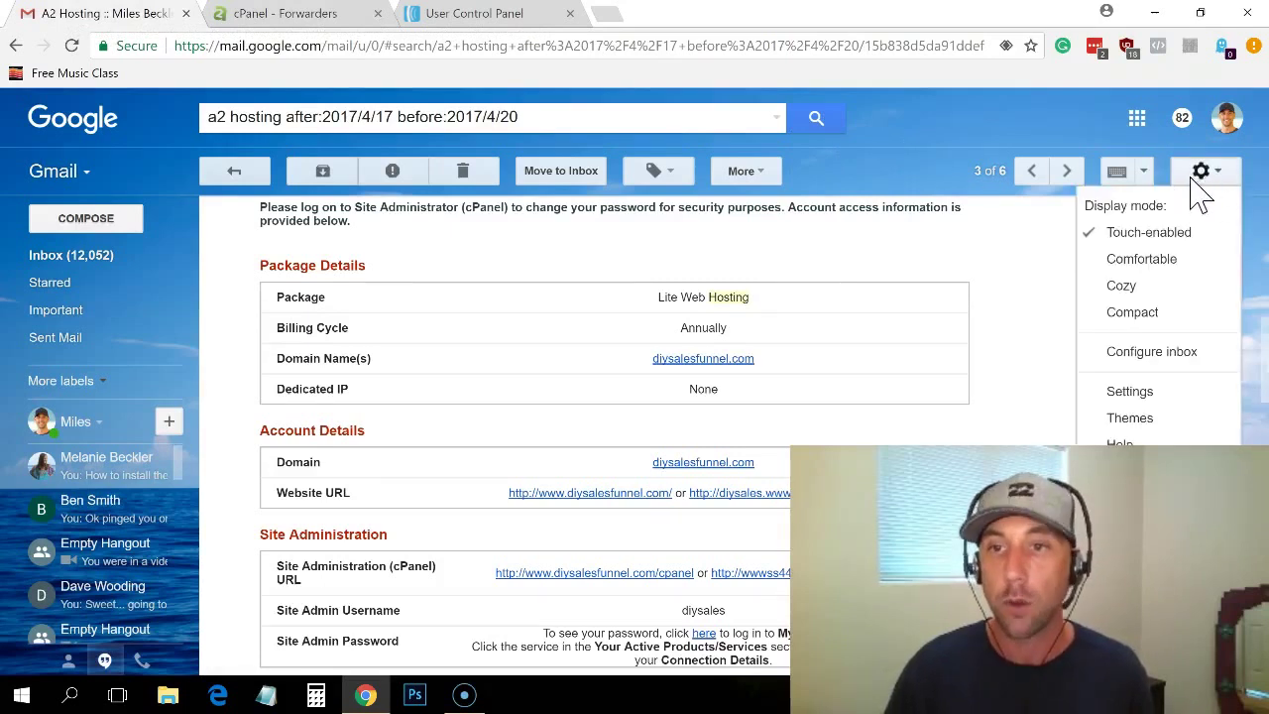
{"action": "left_click", "coordinate": [1150, 395]}
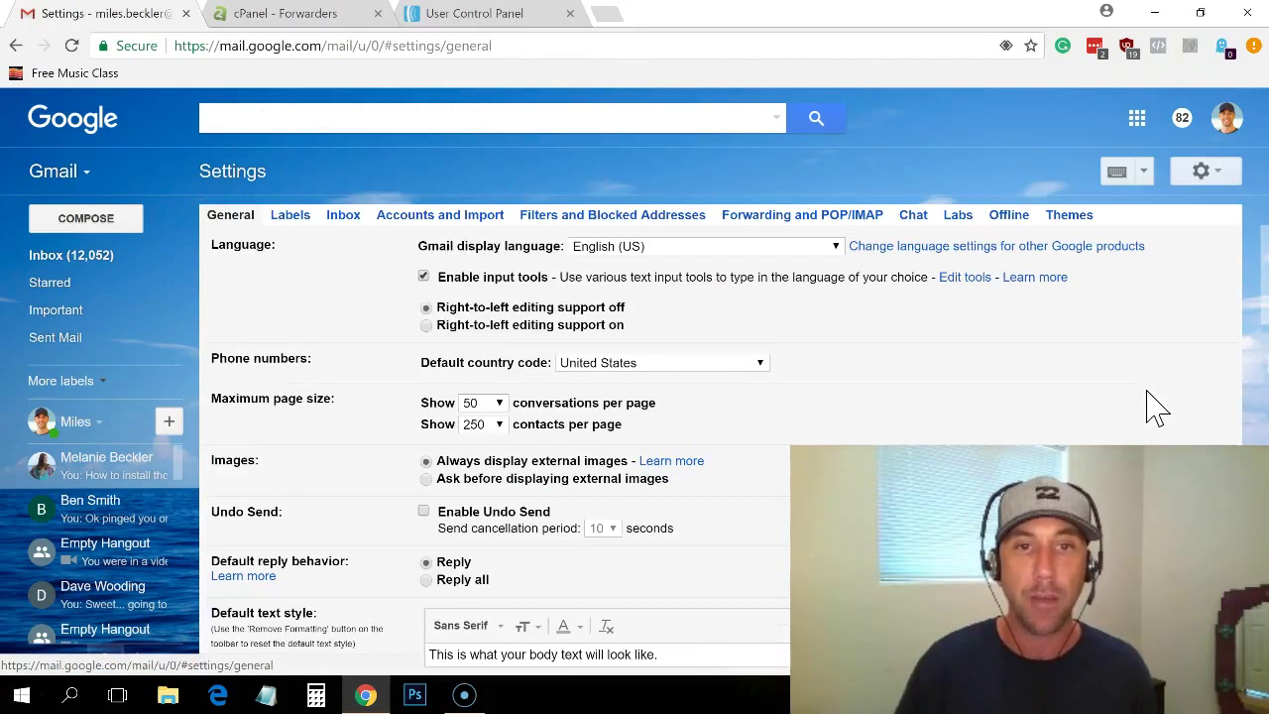
{"action": "left_click", "coordinate": [440, 216]}
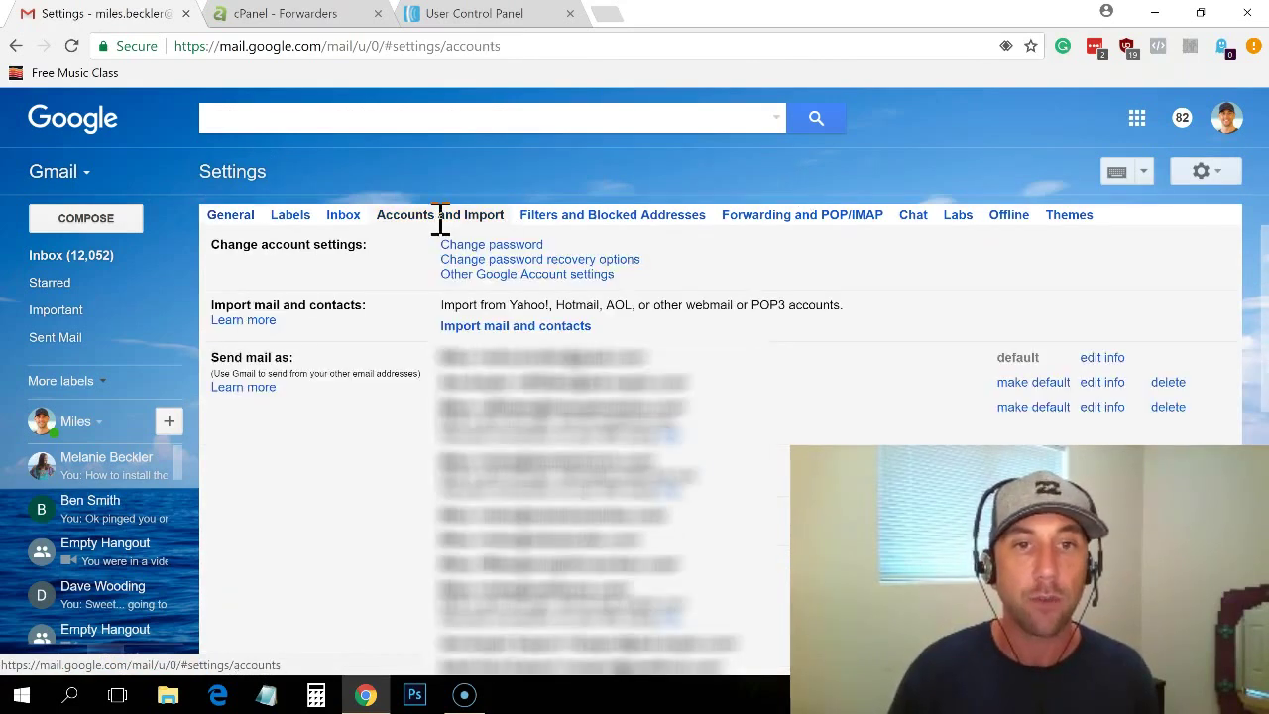
{"action": "left_click", "coordinate": [243, 389]}
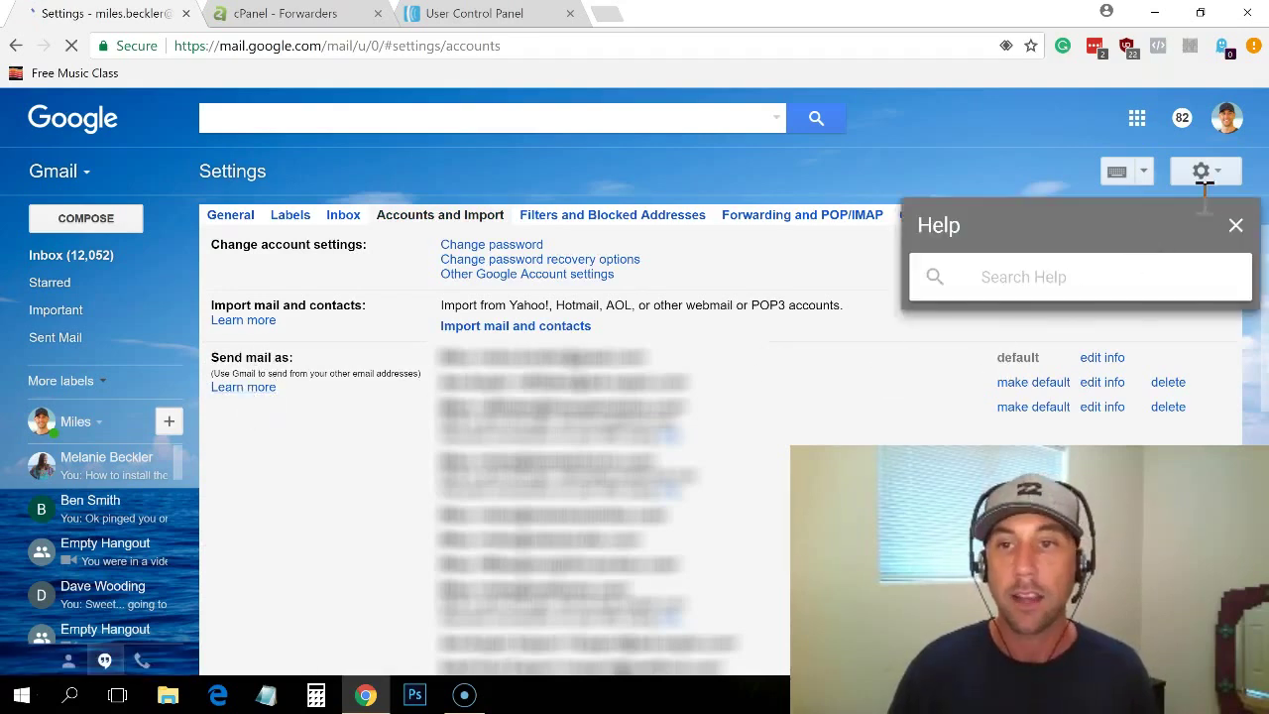
{"action": "left_click", "coordinate": [1235, 227]}
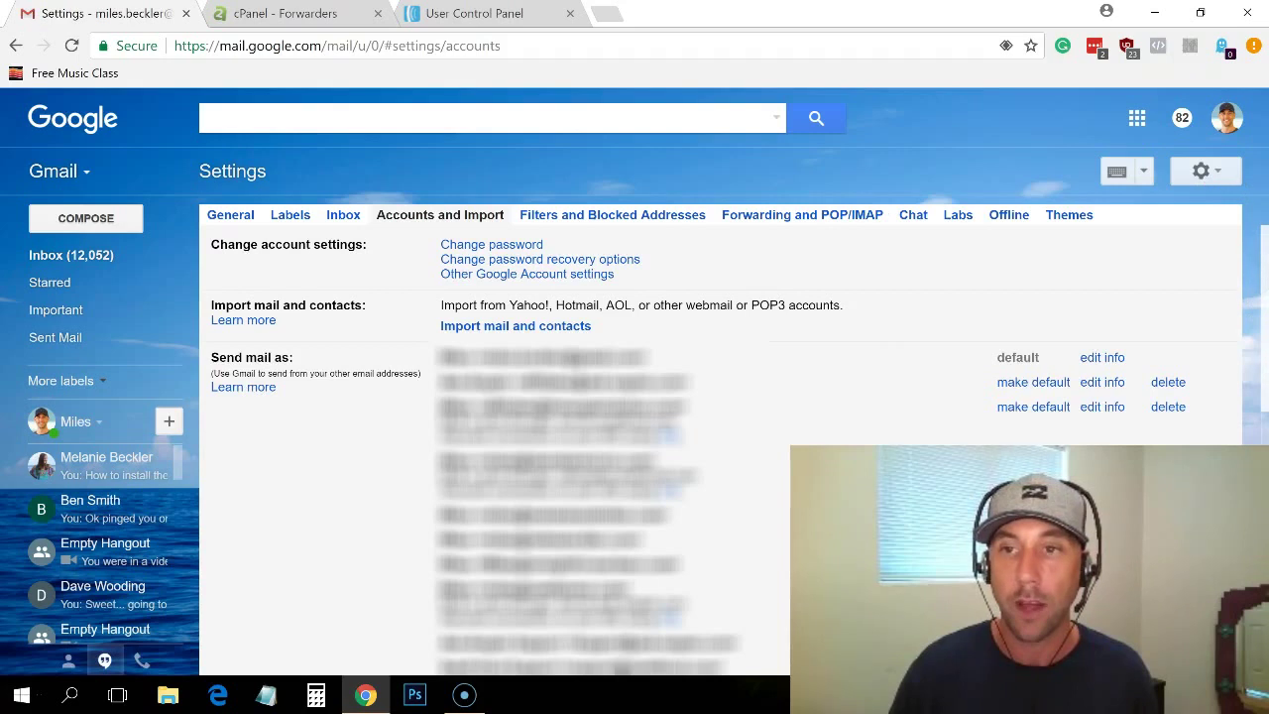
{"action": "left_click_drag", "start_coordinate": [1264, 278], "coordinate": [1255, 421]}
{"action": "scroll", "coordinate": [1249, 419], "scroll_direction": "down", "scroll_amount": 2}
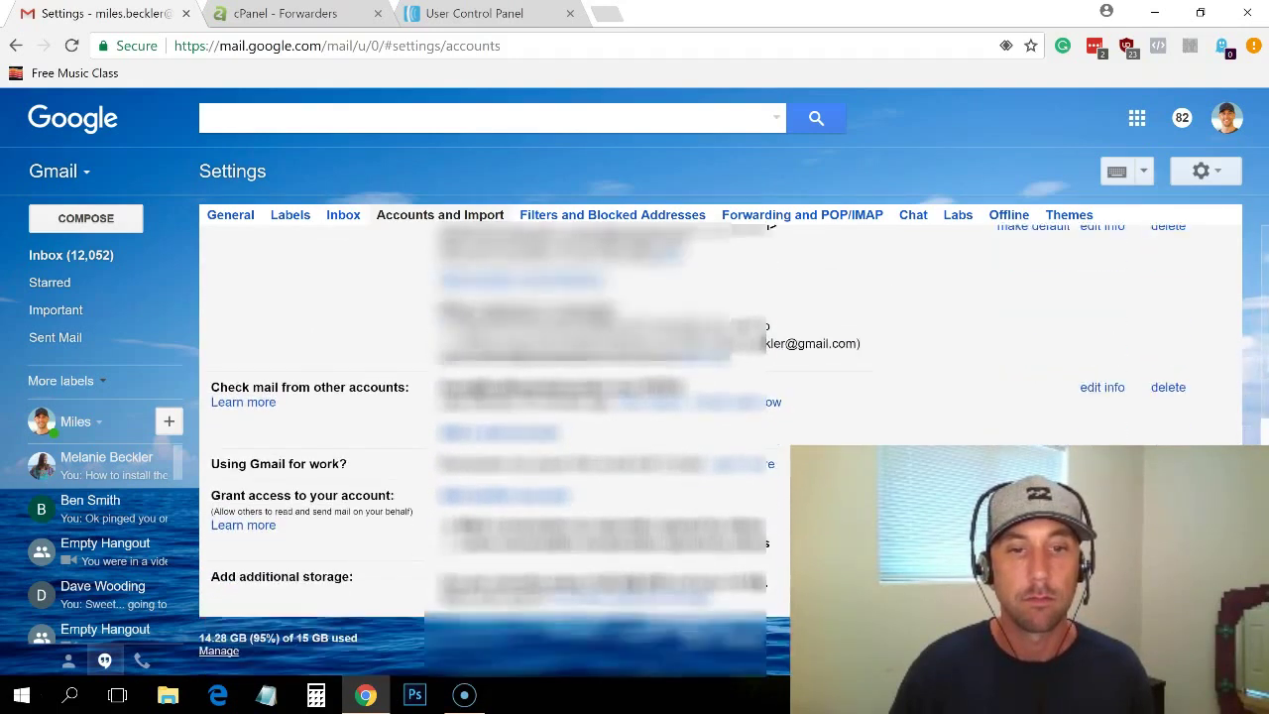
{"action": "scroll", "coordinate": [1239, 369], "scroll_direction": "up", "scroll_amount": 3}
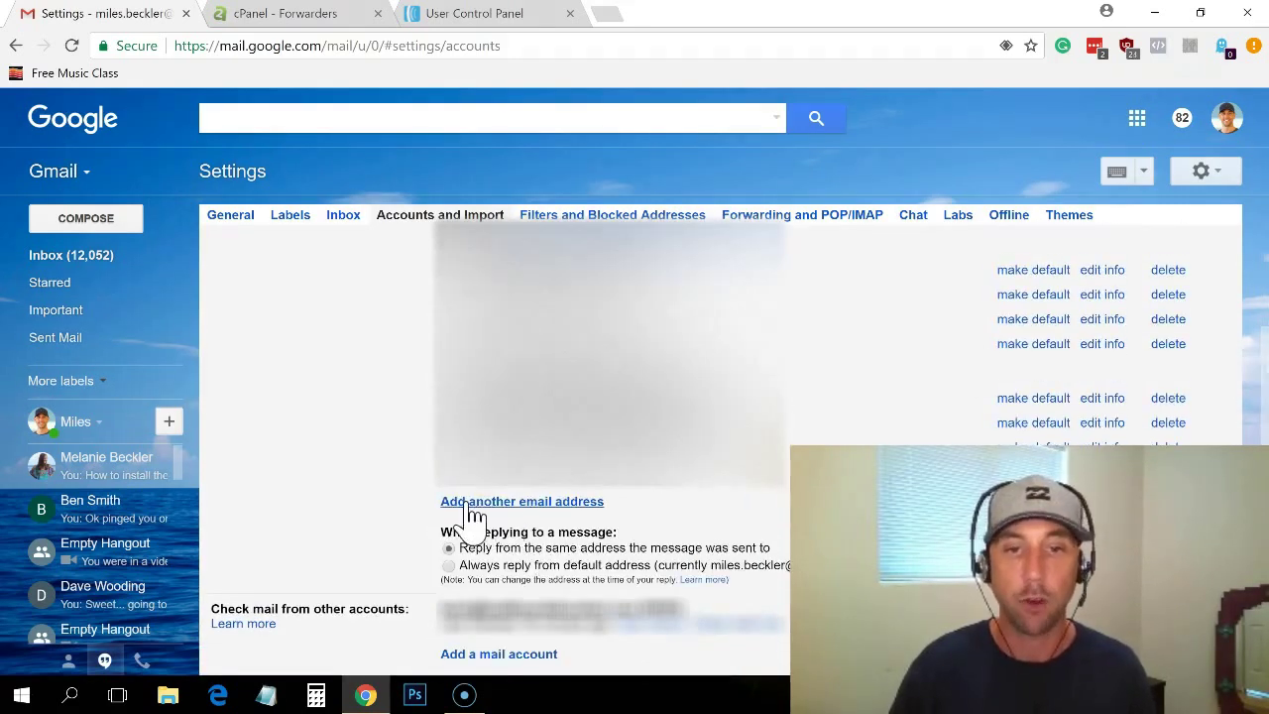
{"action": "left_click", "coordinate": [548, 504]}
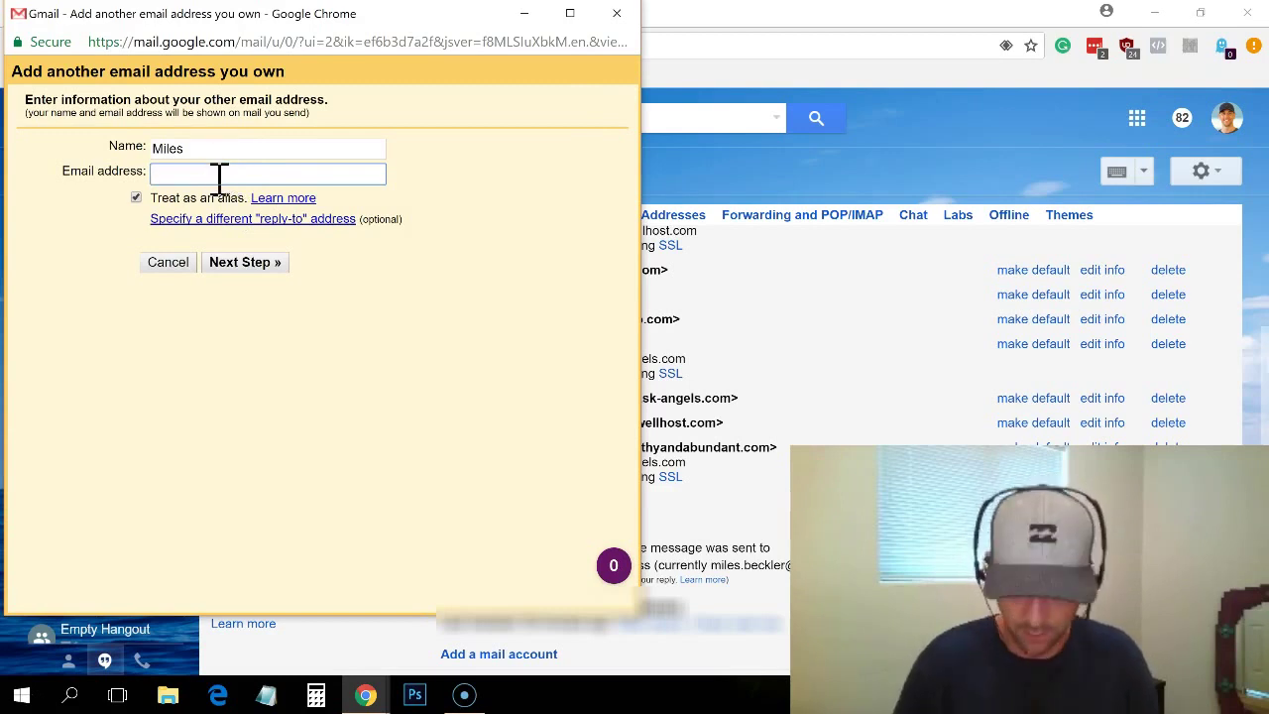
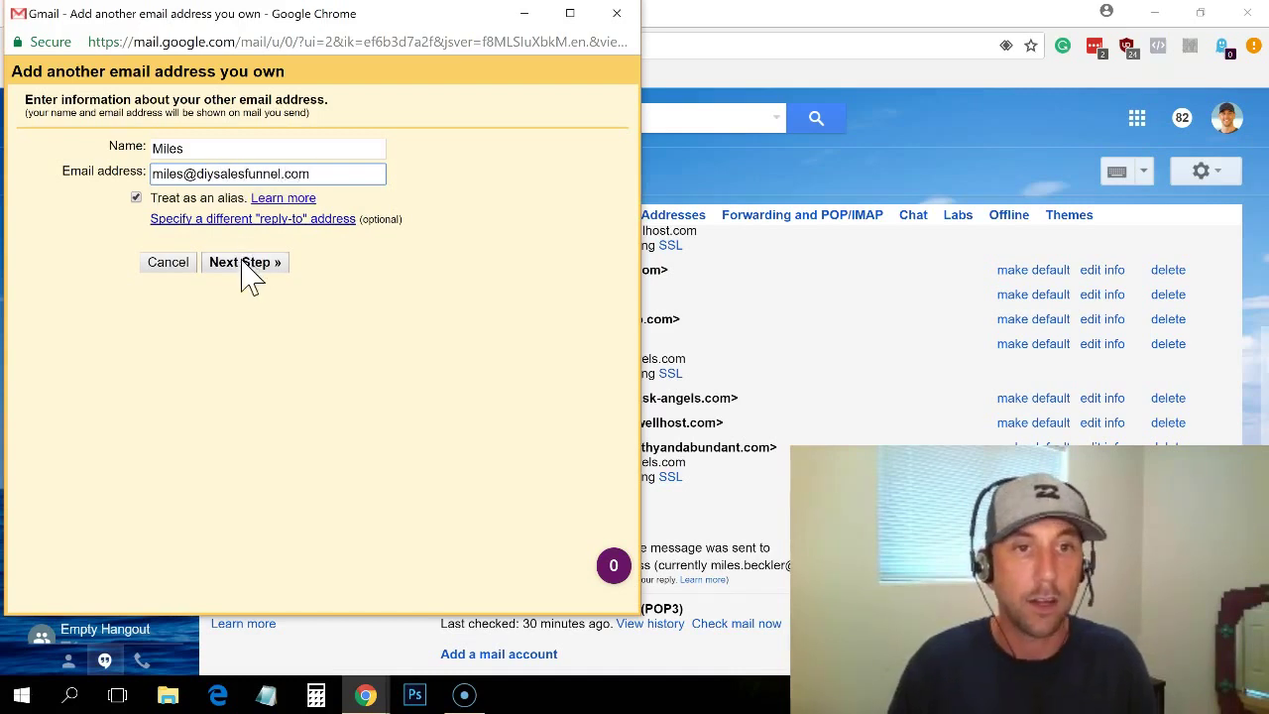
{"action": "left_click", "coordinate": [242, 264]}
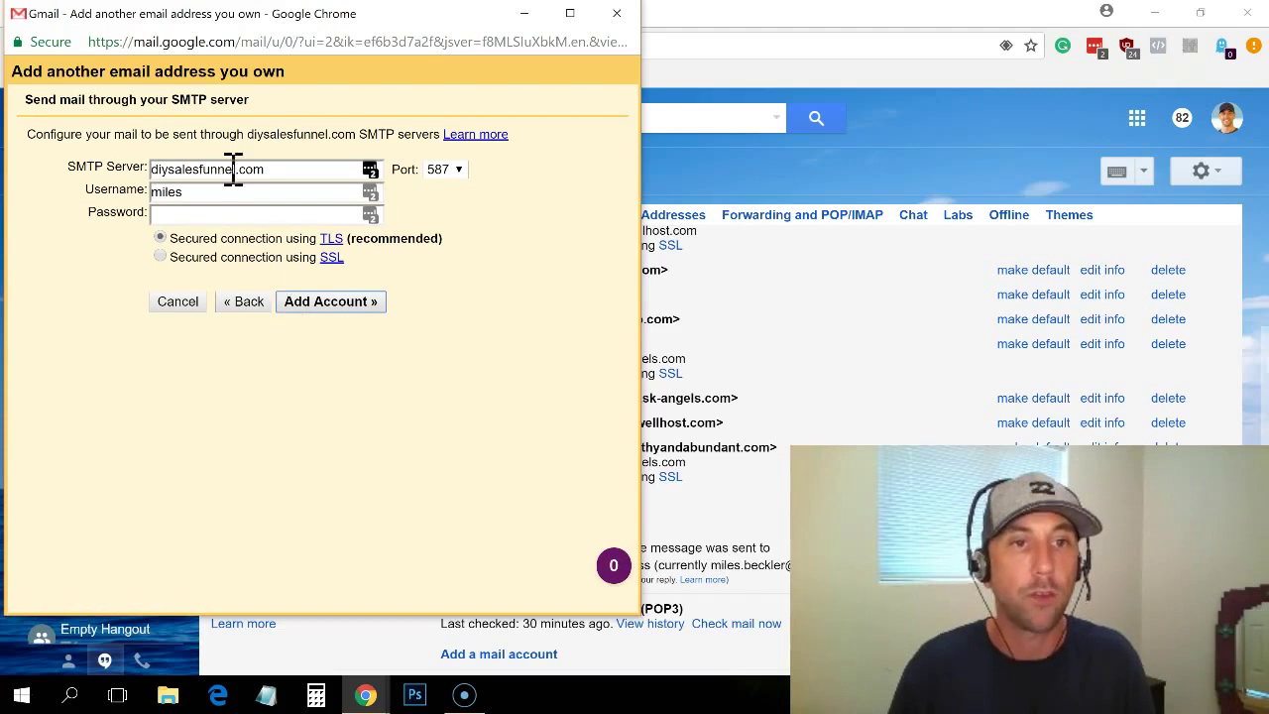
{"action": "key", "text": "alt+Tab"}
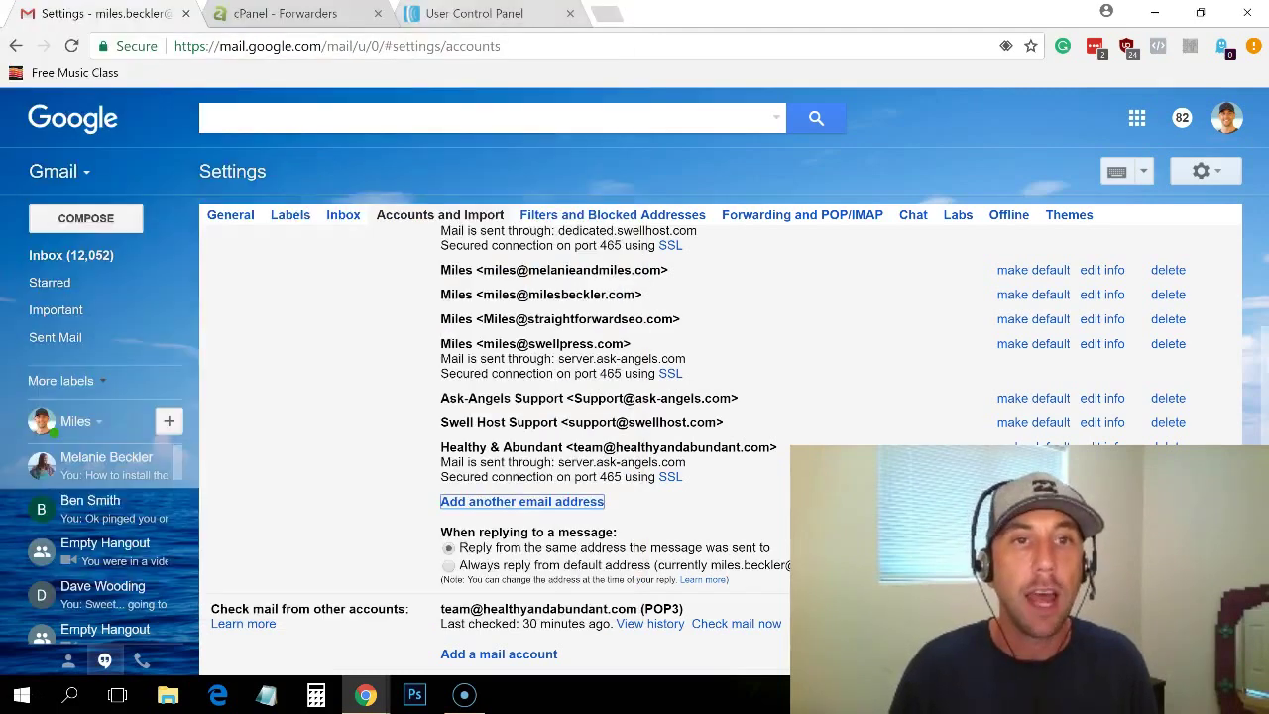
Step: Return to cPanel Home and open Email Accounts to view the new diysalesfunnel.com mailbox
{"action": "left_click", "coordinate": [286, 13]}
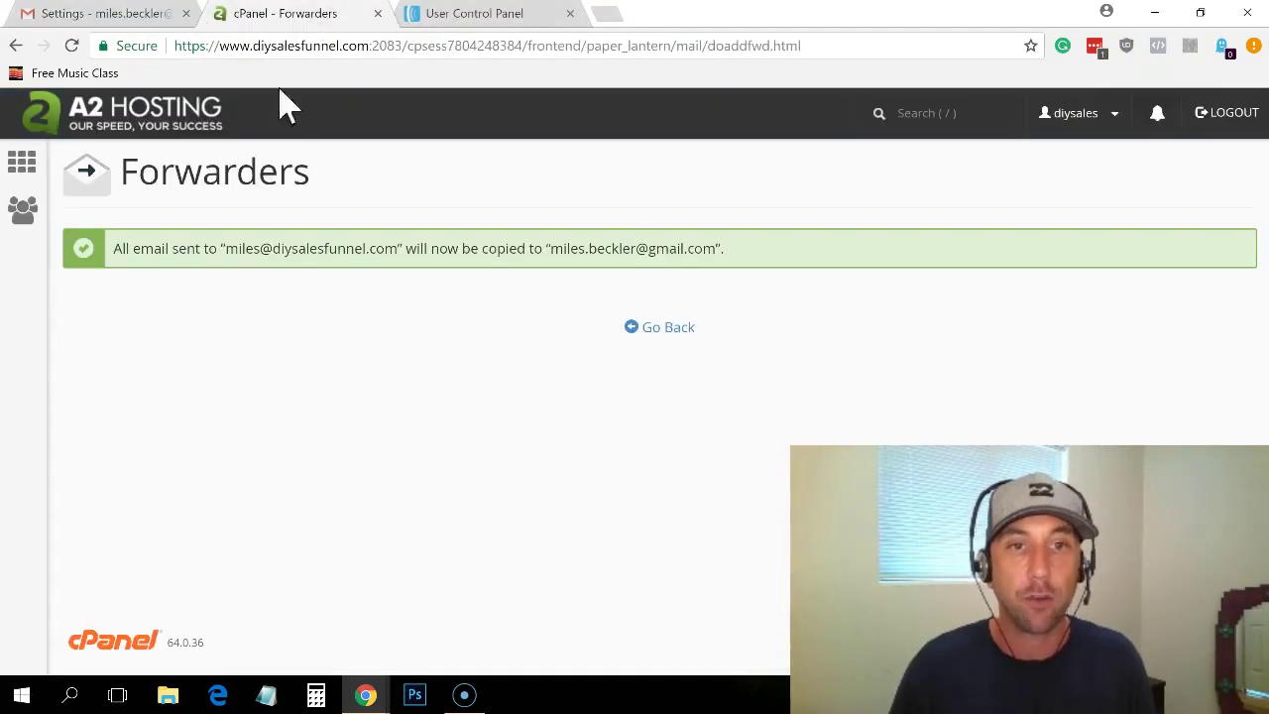
{"action": "left_click", "coordinate": [30, 171]}
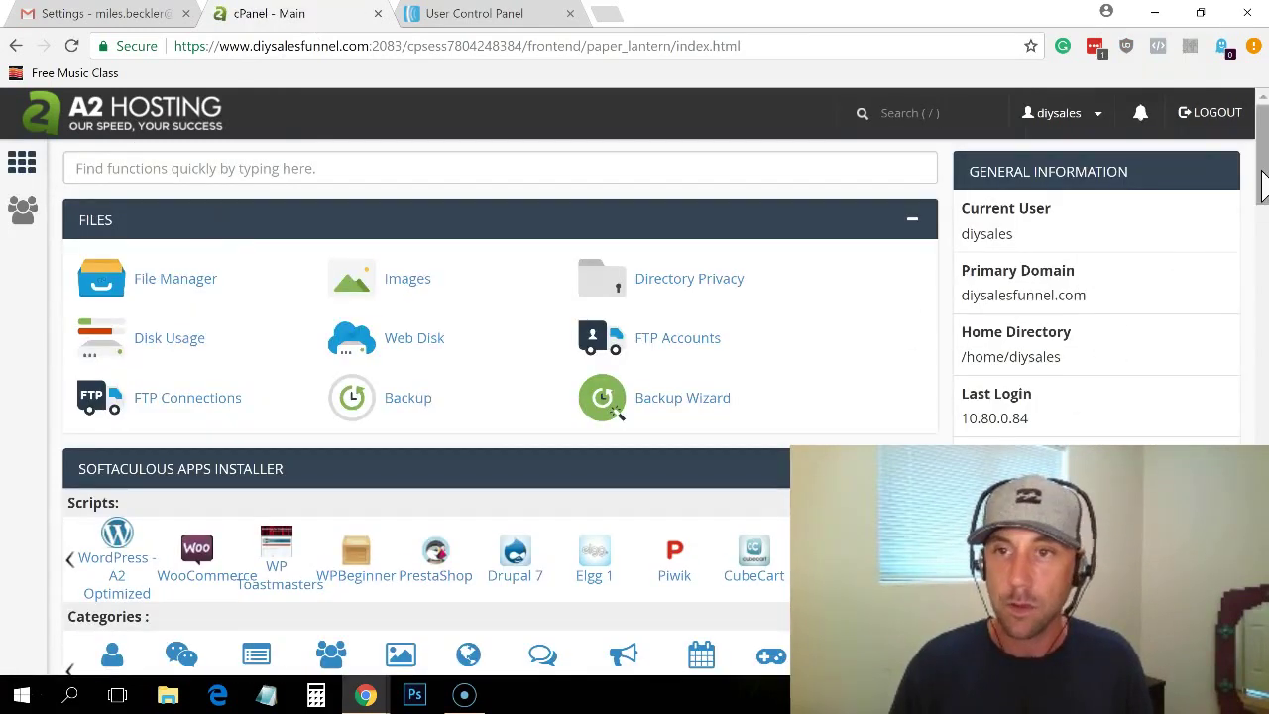
{"action": "left_click_drag", "start_coordinate": [1254, 188], "coordinate": [1259, 405]}
{"action": "left_click", "coordinate": [436, 396]}
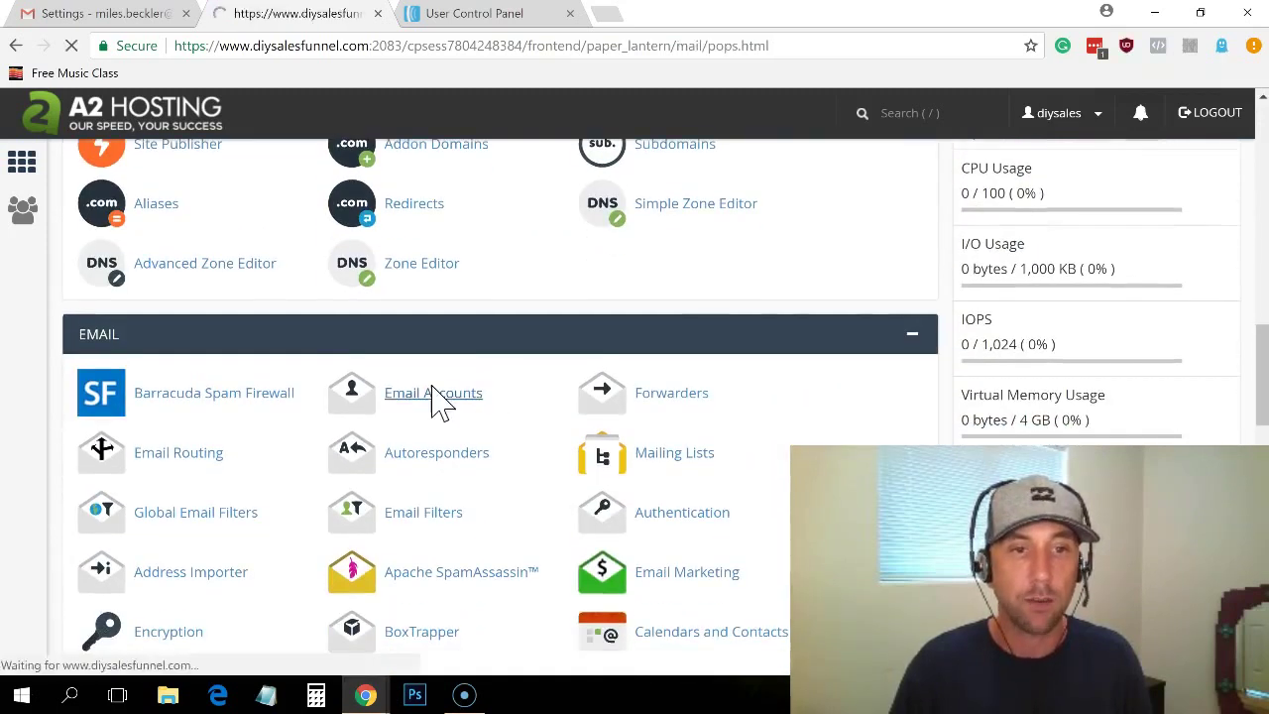
{"action": "scroll", "coordinate": [1240, 402], "scroll_direction": "down", "scroll_amount": 6}
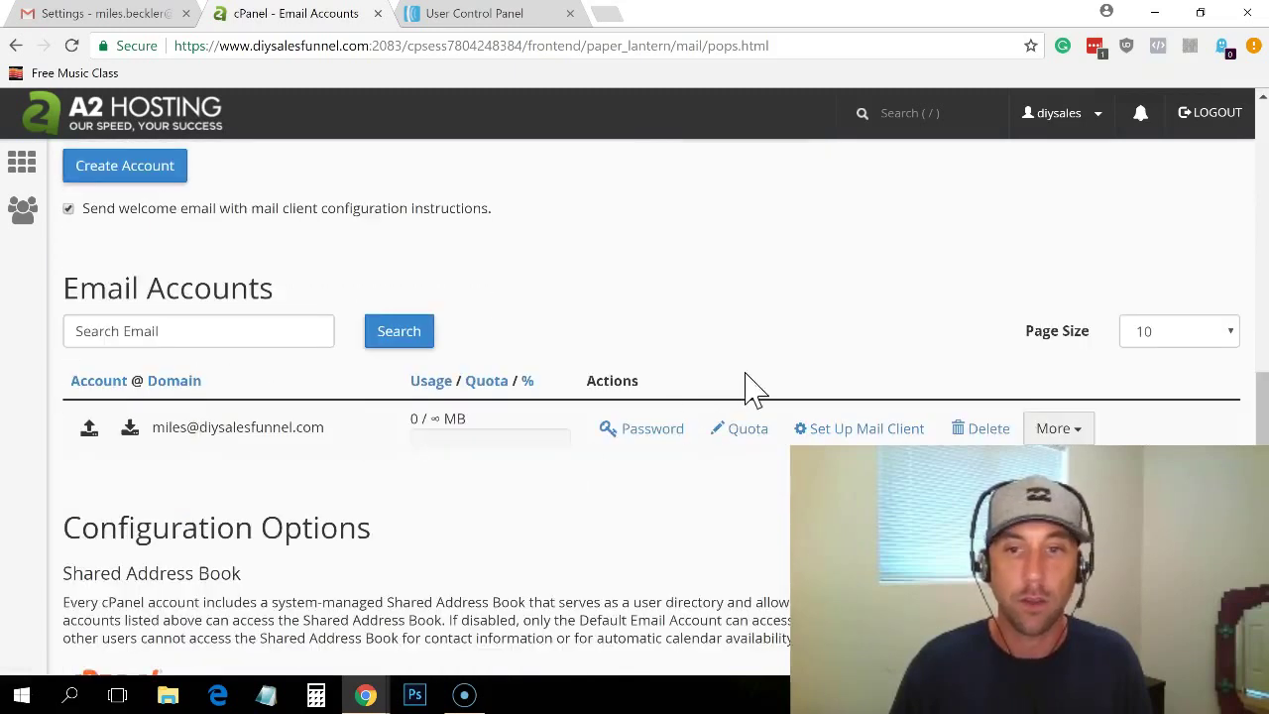
Step: Open the new mailbox's manual mail client settings and copy outgoing server a2ss44.a2hosting.com (port 465)
{"action": "left_click", "coordinate": [803, 429]}
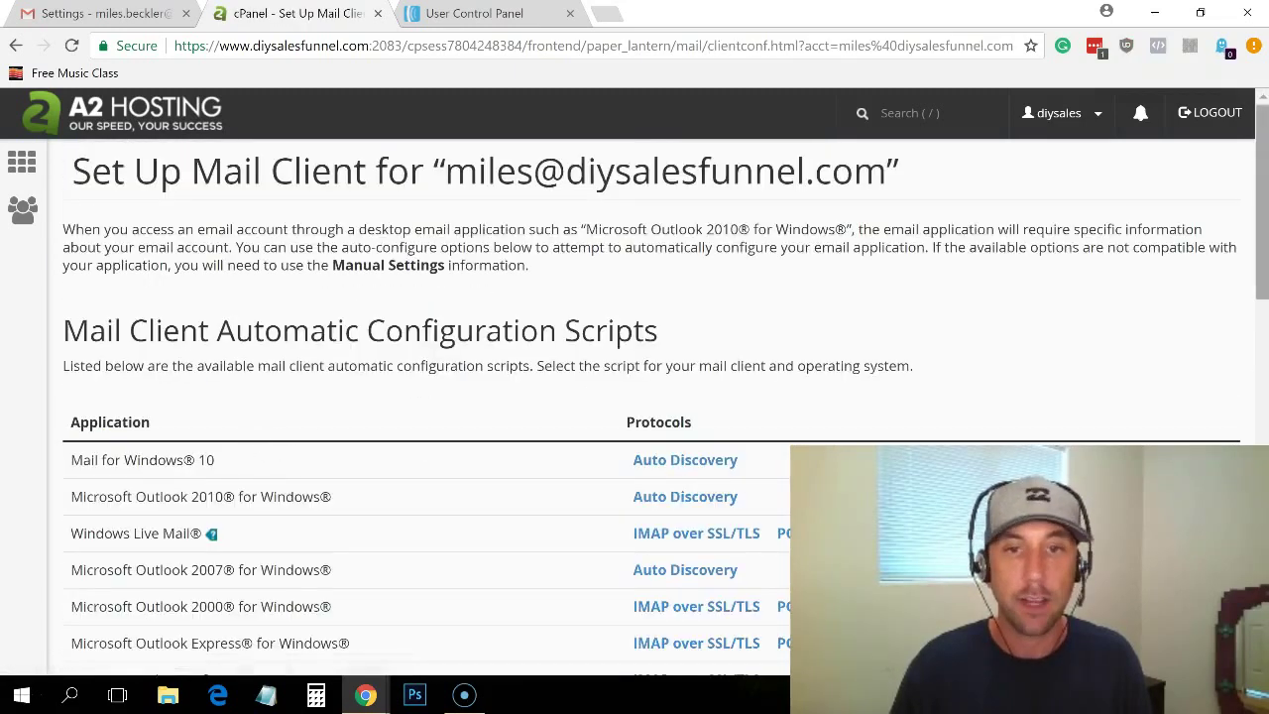
{"action": "left_click_drag", "start_coordinate": [1264, 159], "coordinate": [1264, 389]}
{"action": "key", "text": "alt+Tab"}
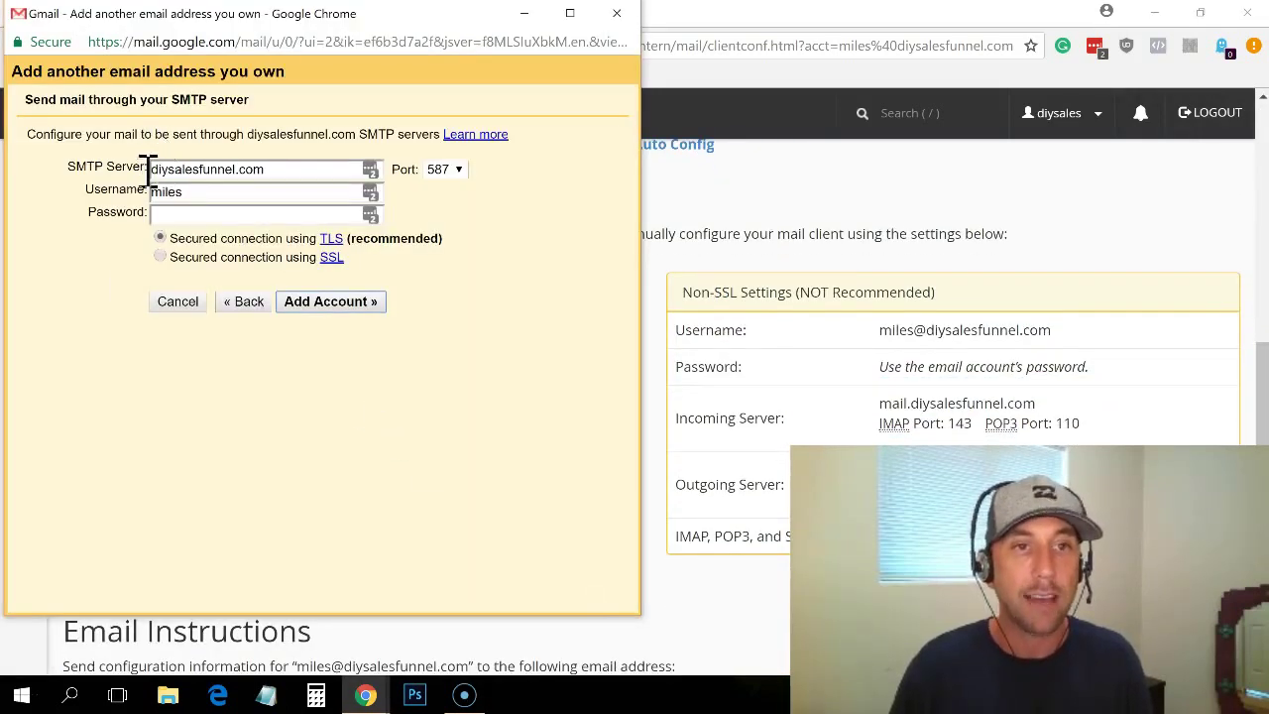
{"action": "key", "text": "alt+Tab"}
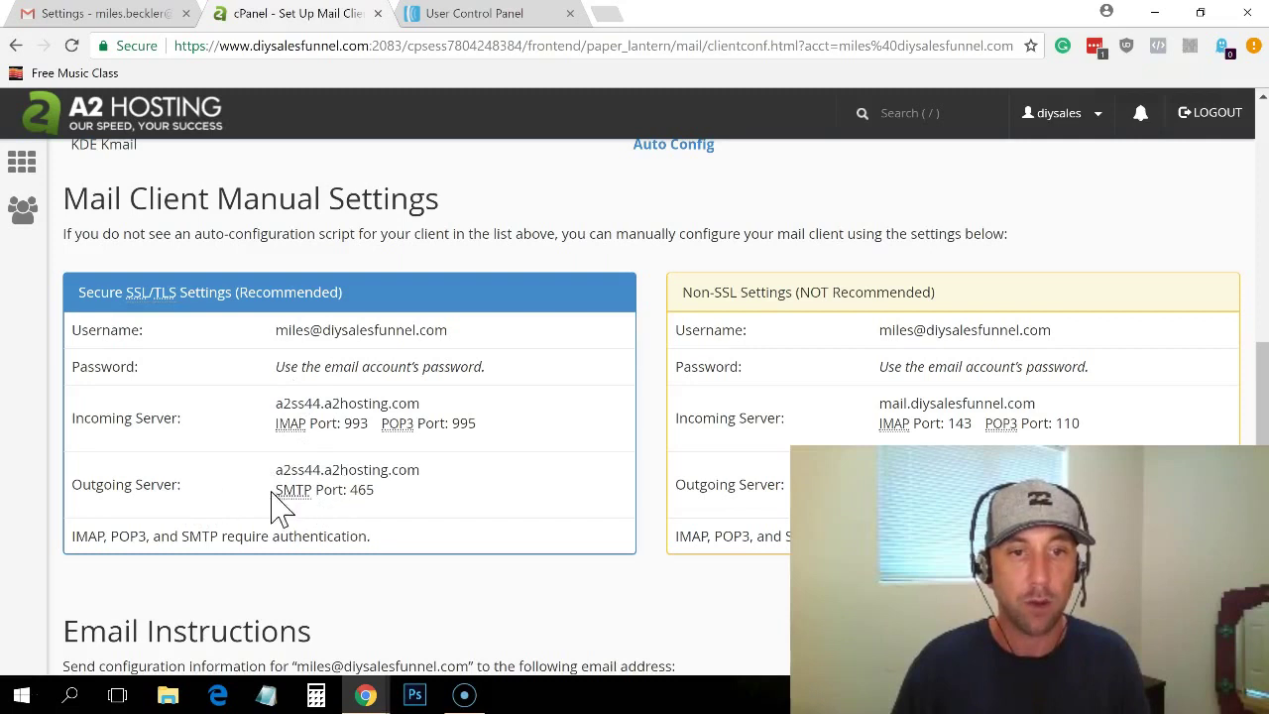
{"action": "left_click_drag", "start_coordinate": [276, 470], "coordinate": [429, 474]}
{"action": "key", "text": "ctrl+c"}
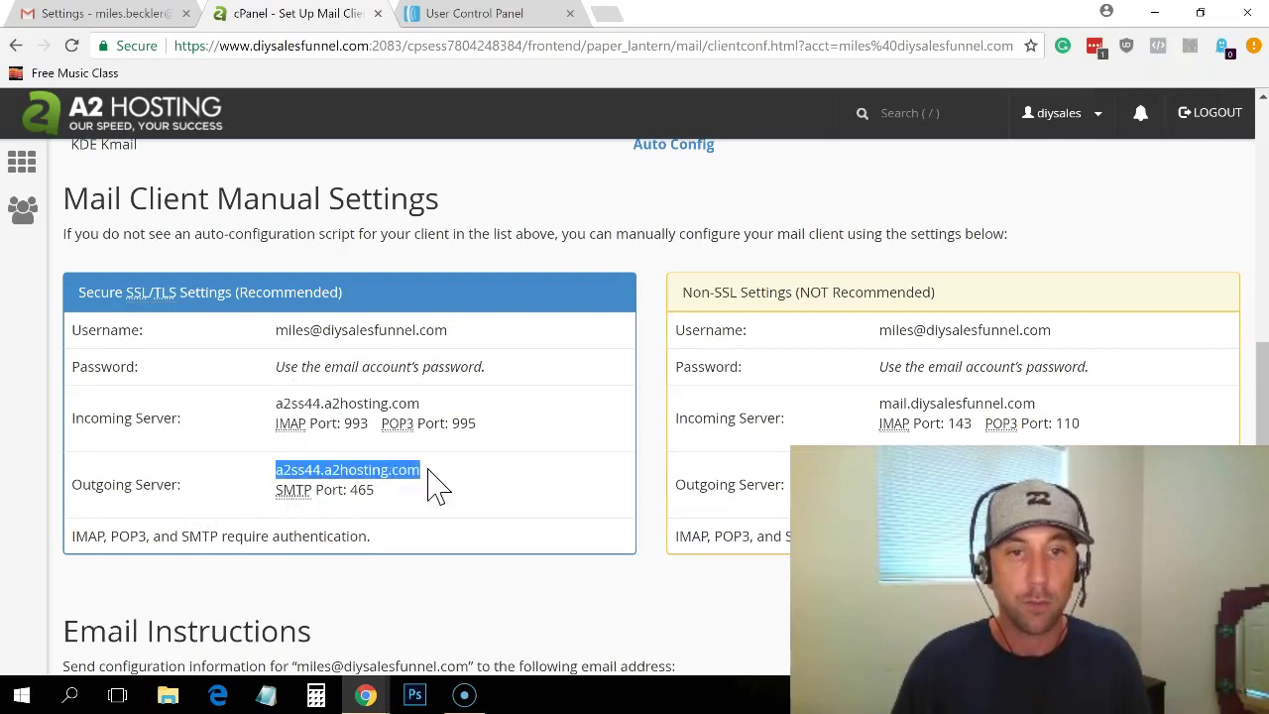
Step: Replace Gmail's SMTP server with a2ss44.a2hosting.com, enter the account password, and submit
{"action": "key", "text": "alt+Tab"}
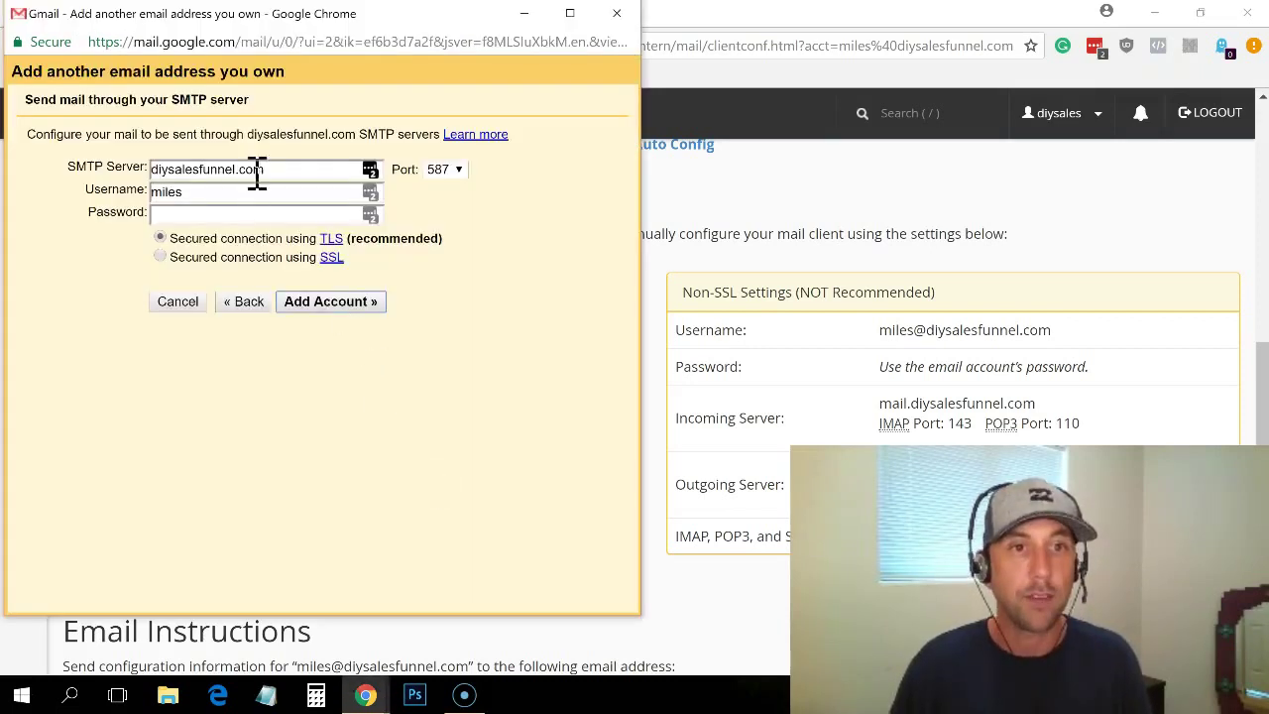
{"action": "left_click", "coordinate": [257, 169]}
{"action": "key", "text": "ctrl+a"}
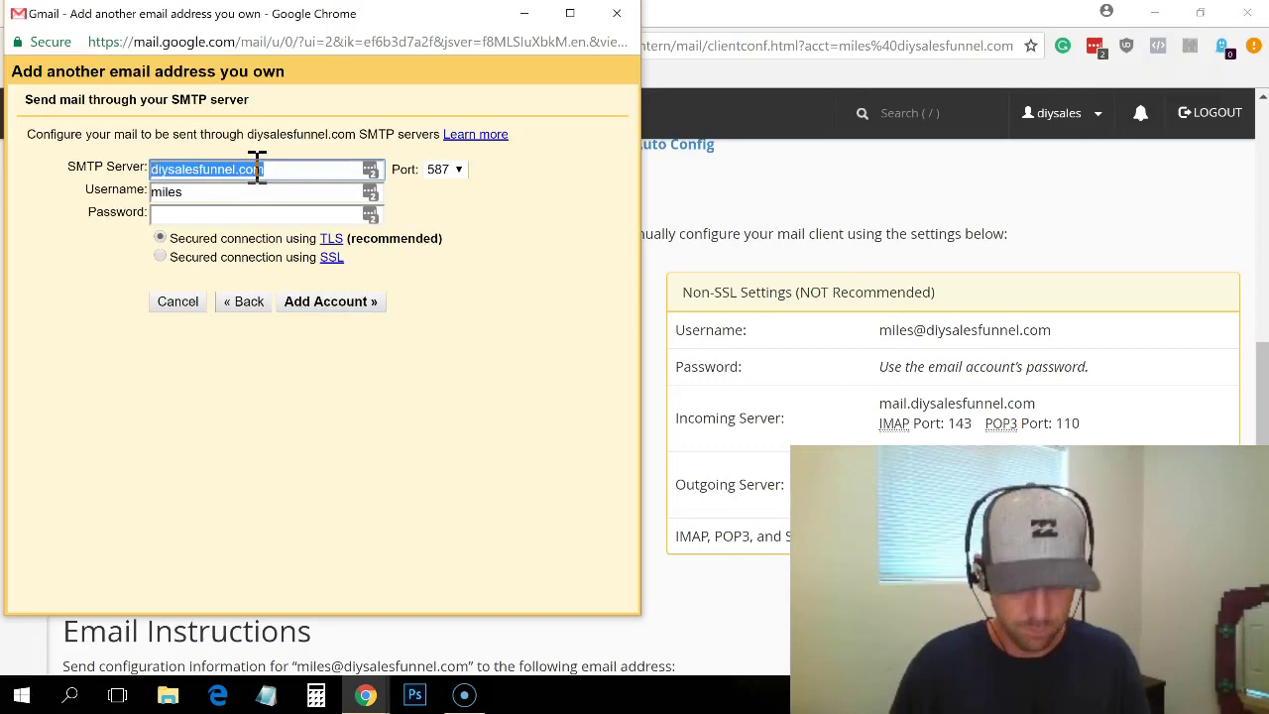
{"action": "key", "text": "ctrl+v"}
{"action": "left_click", "coordinate": [205, 214]}
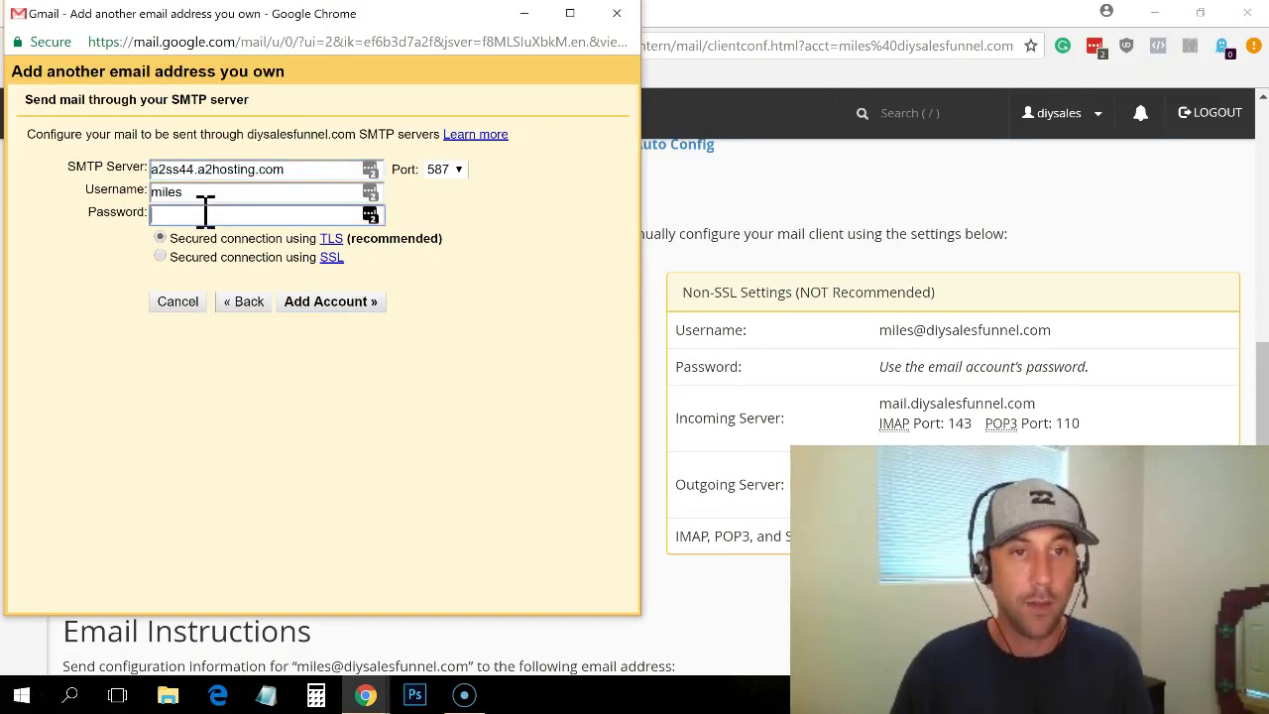
{"action": "type", "text": "•"}
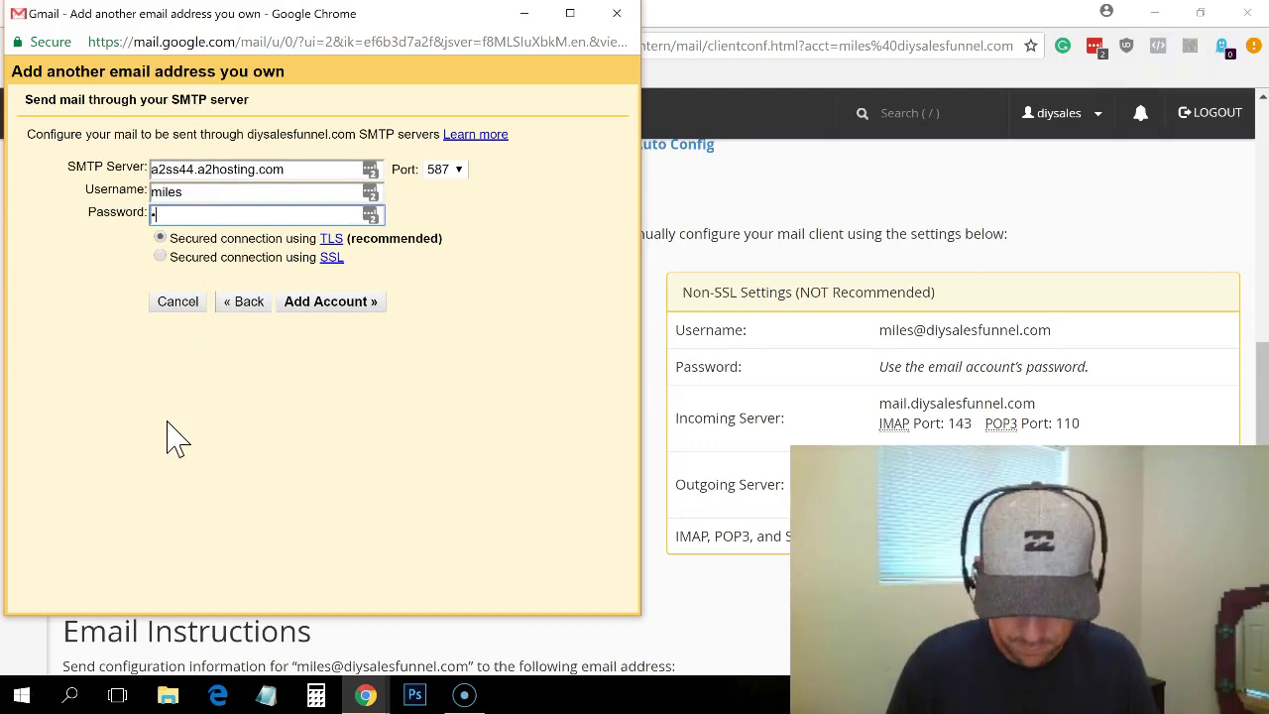
{"action": "type", "text": "••••••••••••••"}
{"action": "left_click", "coordinate": [315, 302]}
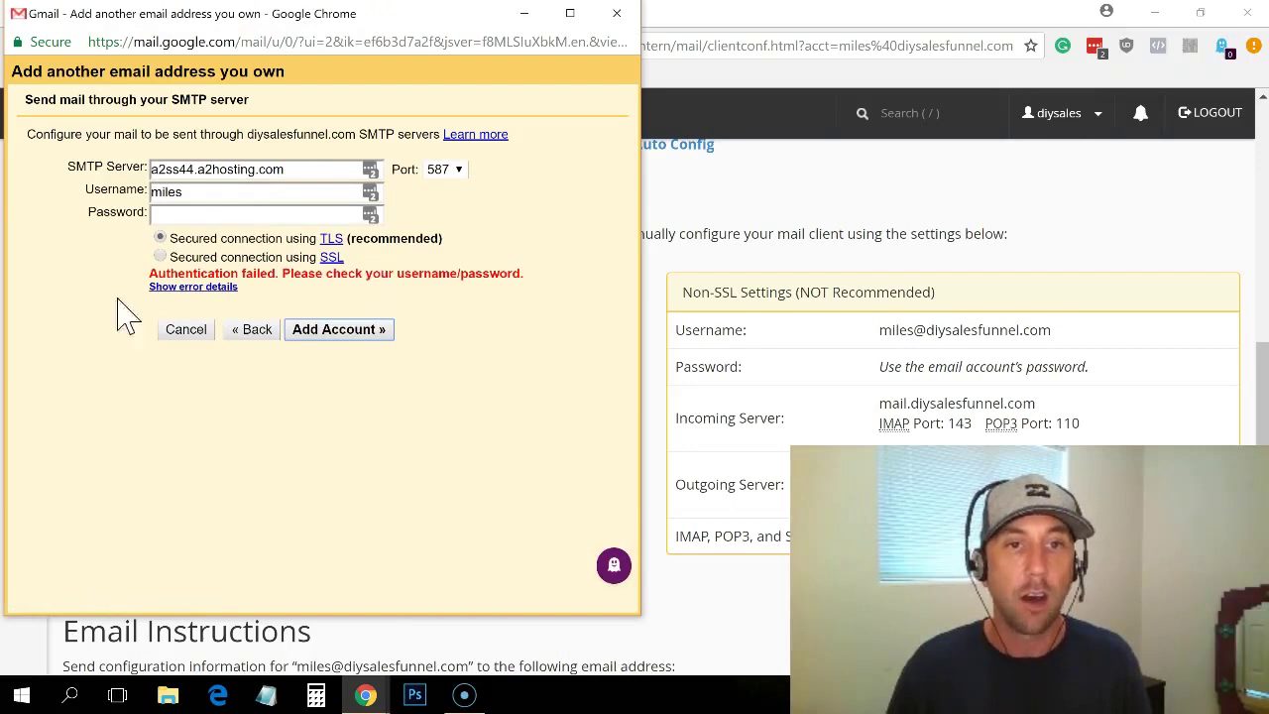
{"action": "key", "text": "alt+Tab"}
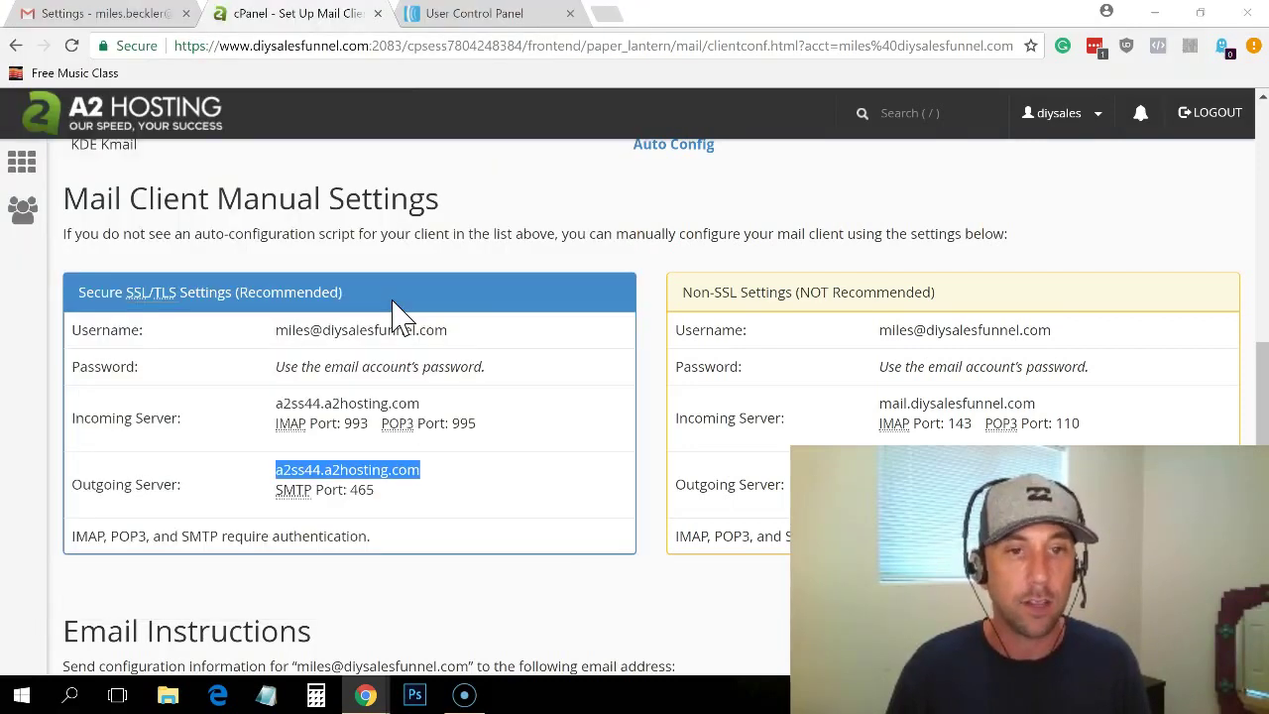
{"action": "key", "text": "alt+Tab"}
{"action": "left_click", "coordinate": [266, 194]}
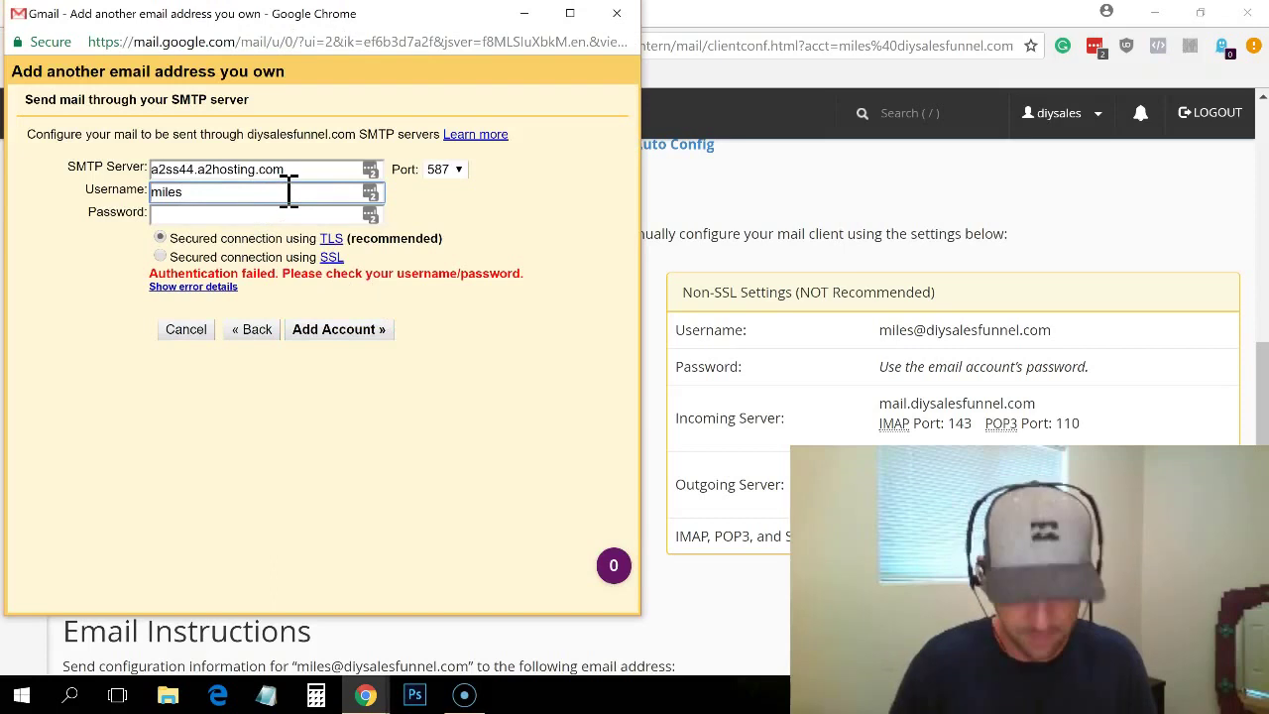
{"action": "type", "text": "@"}
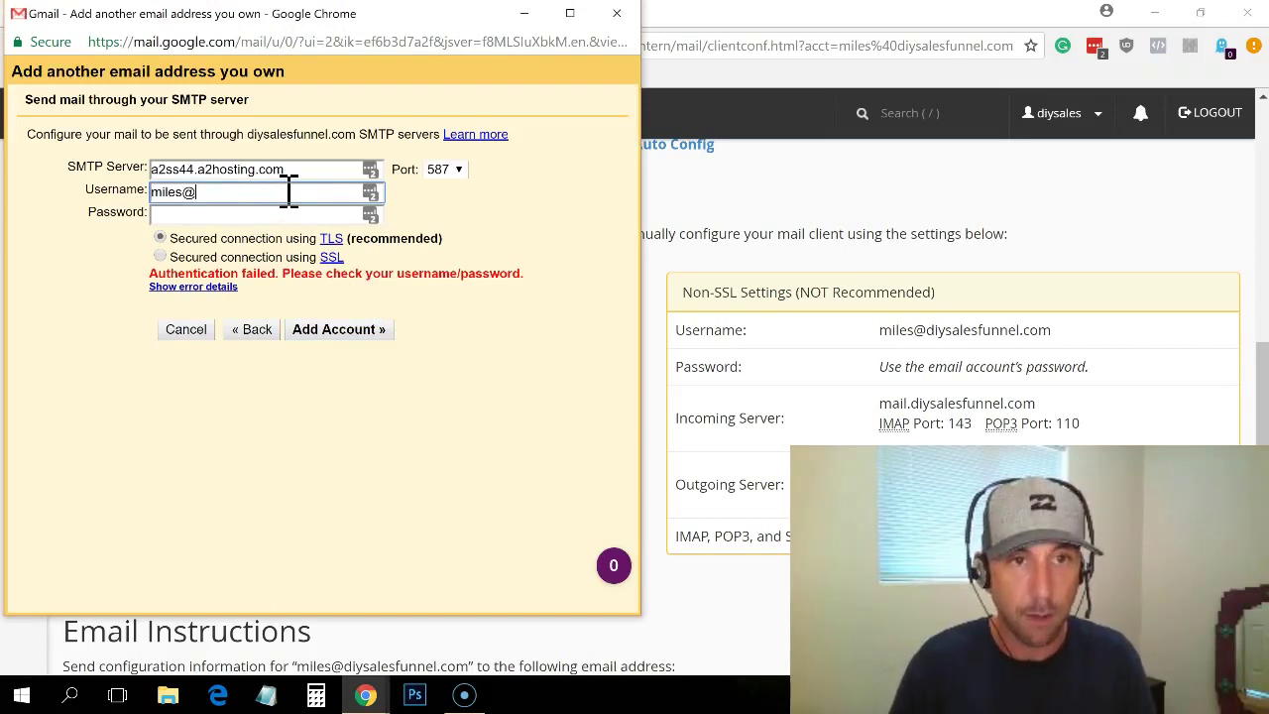
{"action": "type", "text": "diysalesfunnel.com"}
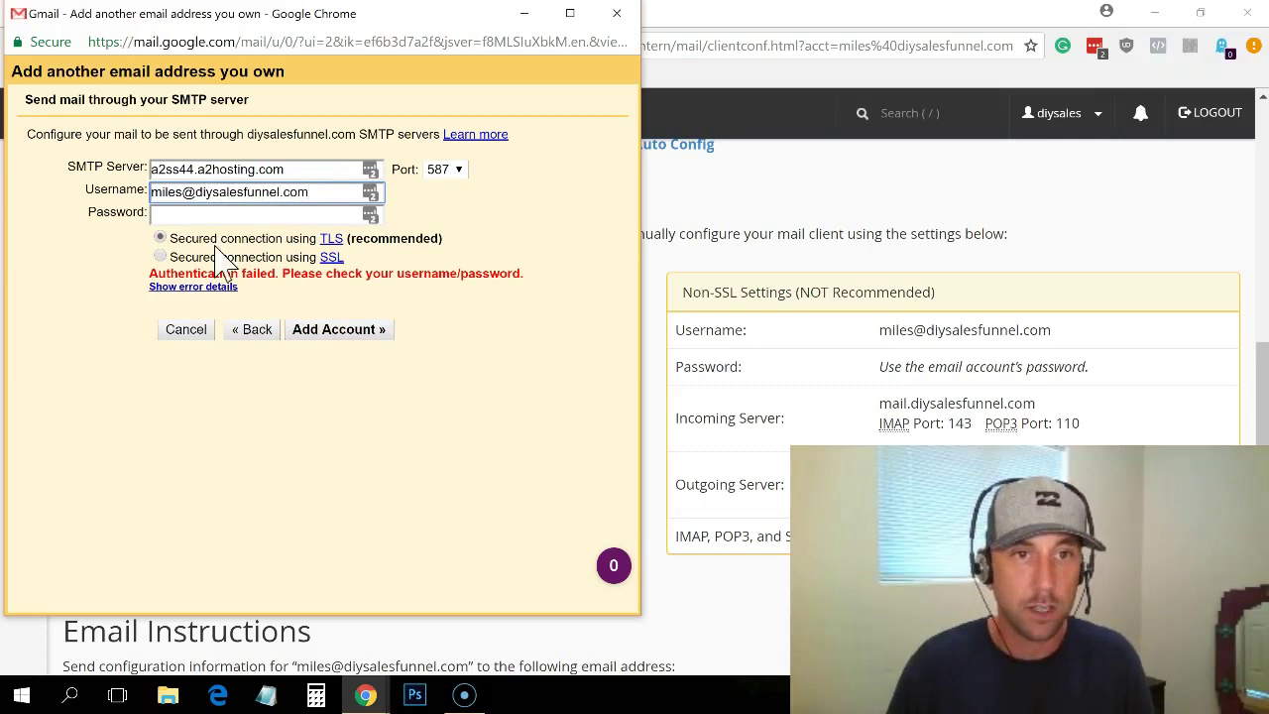
{"action": "left_click", "coordinate": [230, 215]}
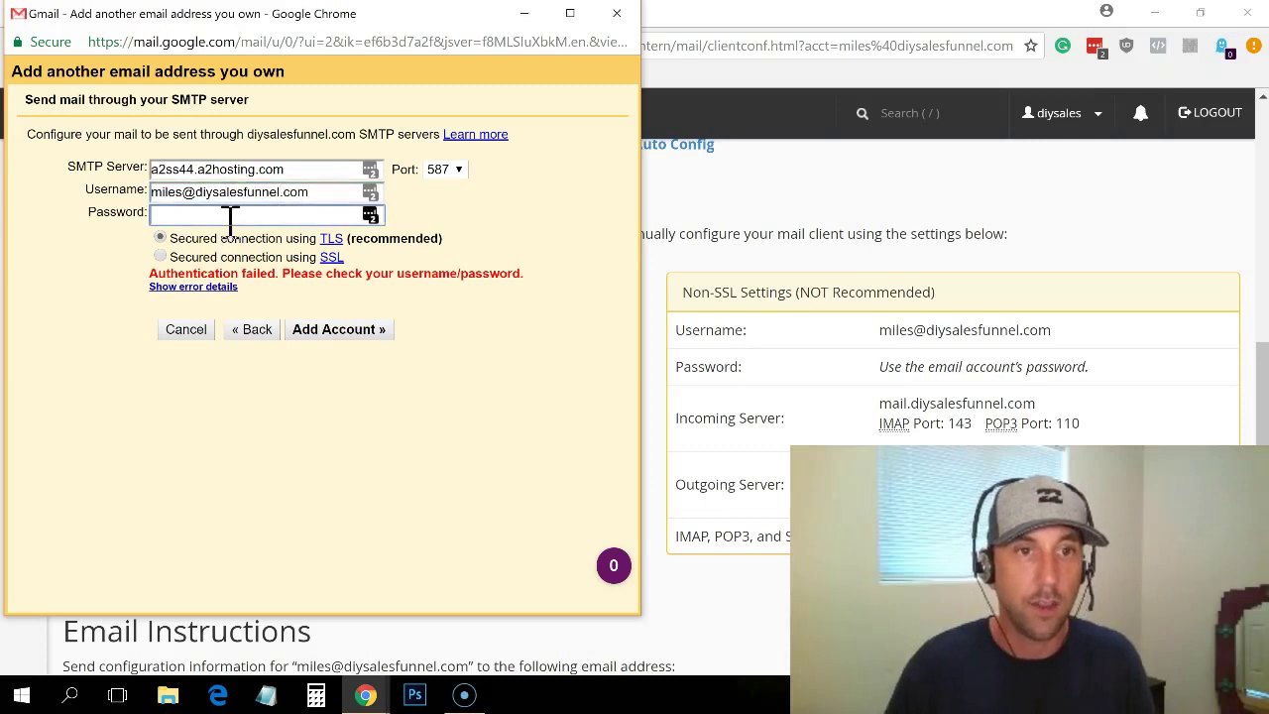
{"action": "type", "text": "••••••••••"}
{"action": "key", "text": "Return"}
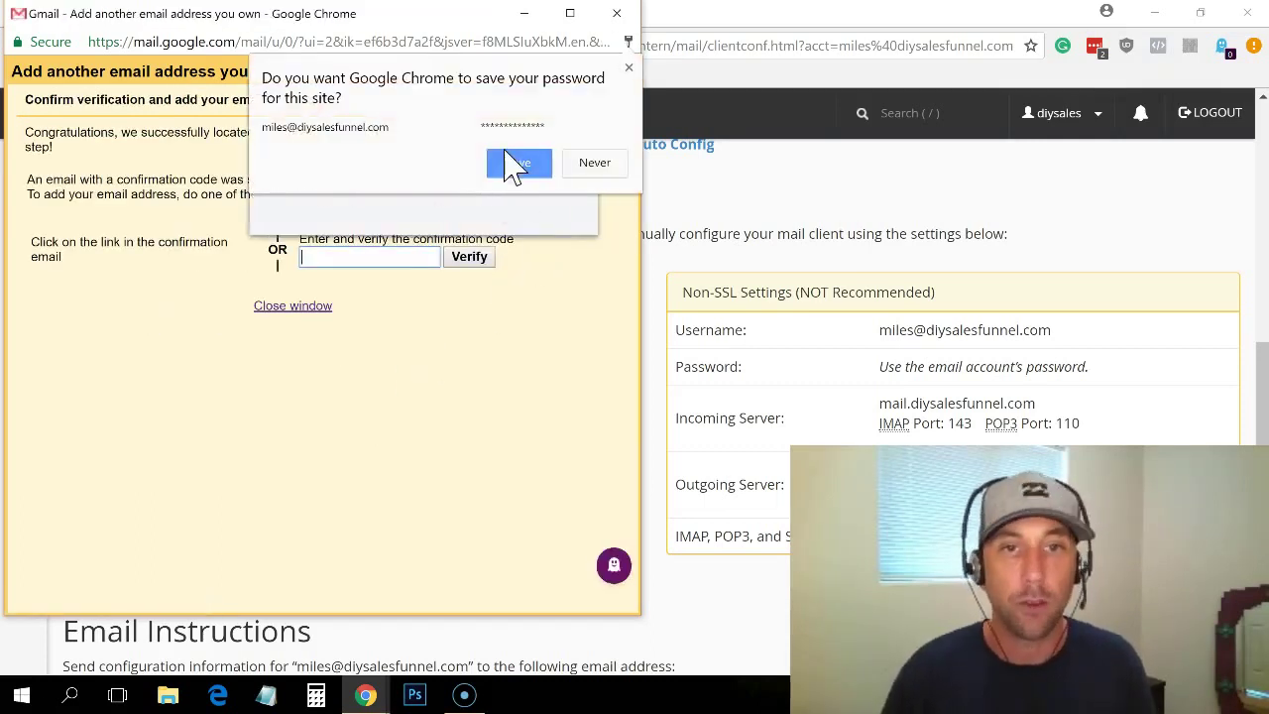
Step: Decline the Chrome and LastPass save-password prompts, then move the confirmation-code popup aside
{"action": "left_click", "coordinate": [588, 165]}
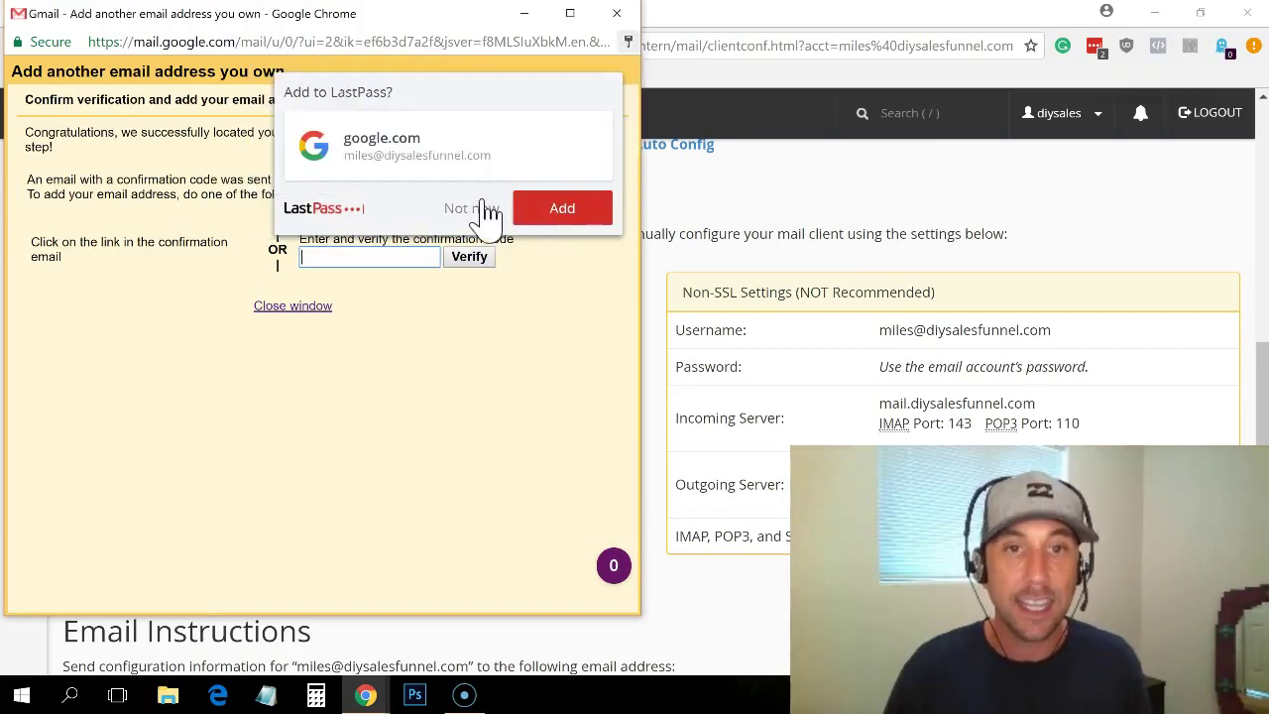
{"action": "left_click", "coordinate": [478, 209]}
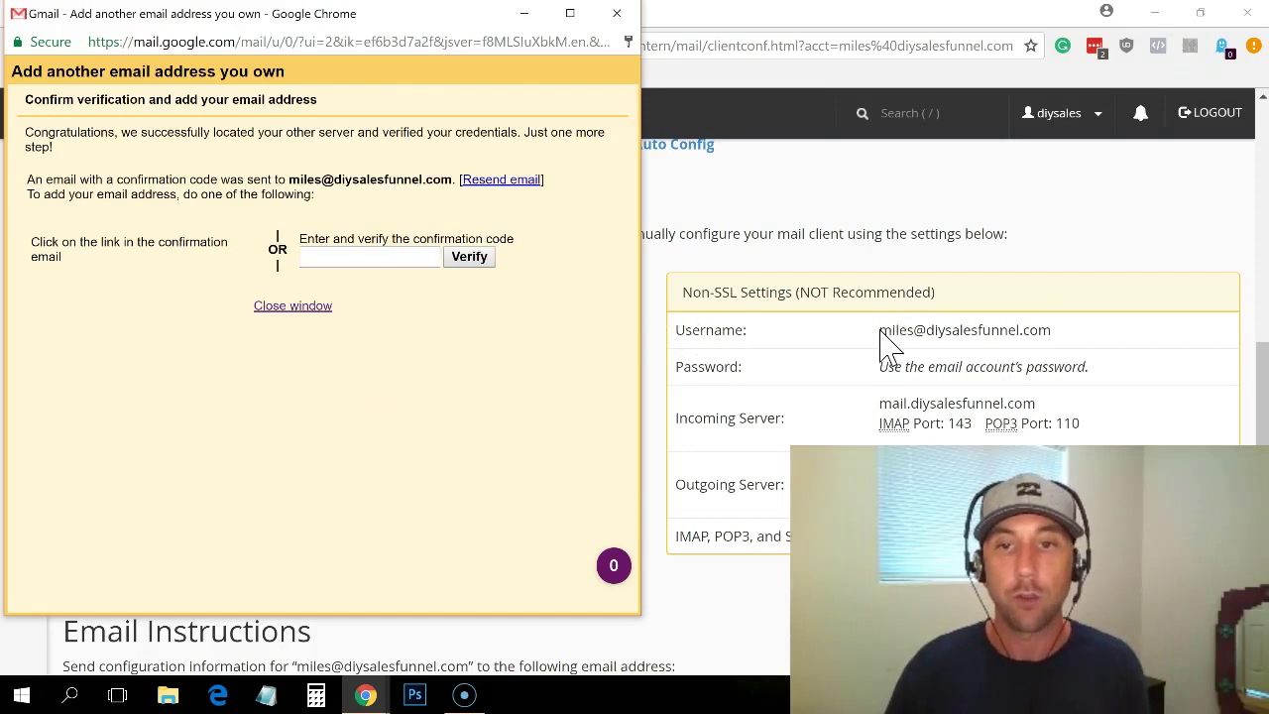
{"action": "left_click_drag", "start_coordinate": [880, 331], "coordinate": [1051, 328]}
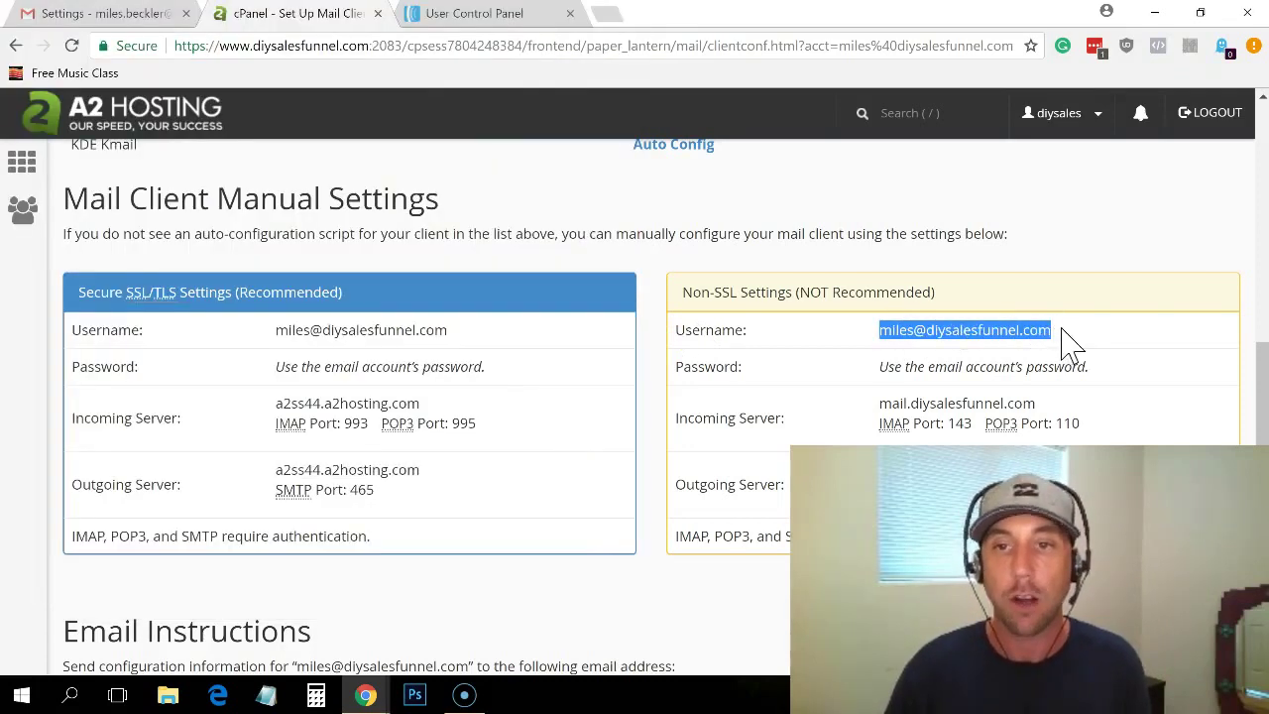
{"action": "key", "text": "alt+Tab"}
{"action": "left_click", "coordinate": [392, 257]}
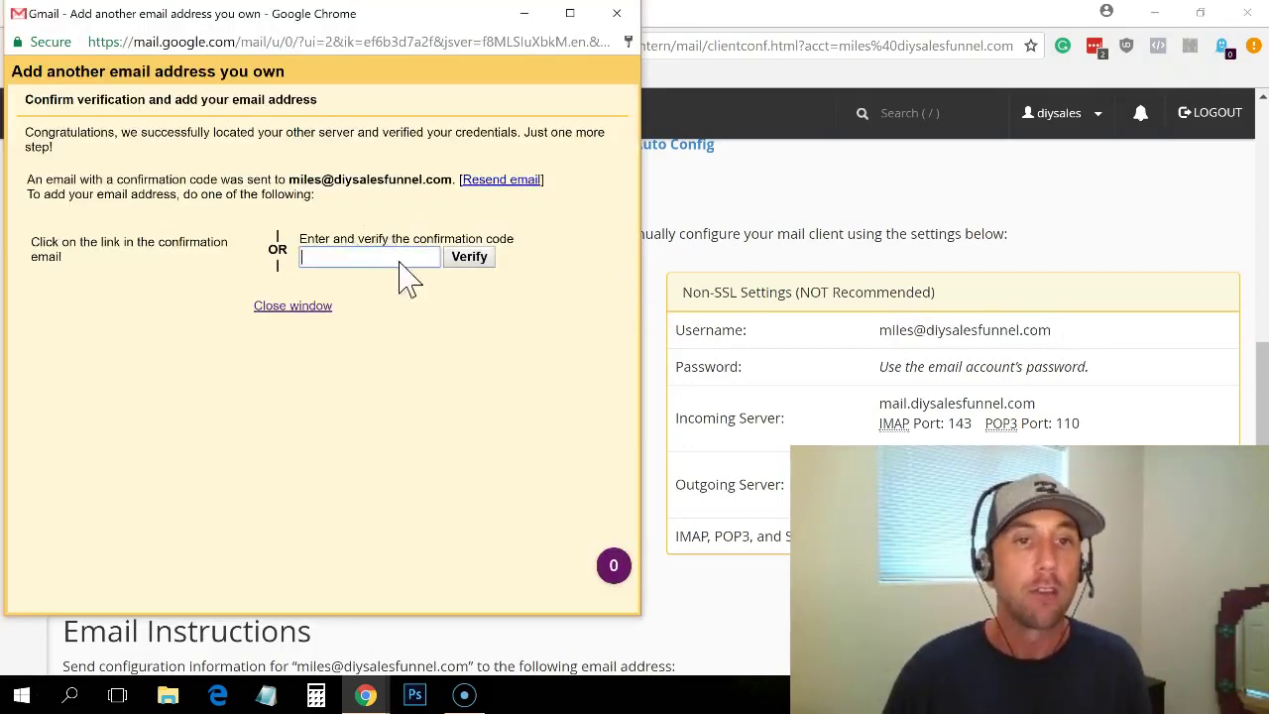
{"action": "left_click_drag", "start_coordinate": [354, 16], "coordinate": [852, 32]}
Step: Switch to Gmail and refresh the inbox to look for the confirmation email
{"action": "left_click", "coordinate": [114, 14]}
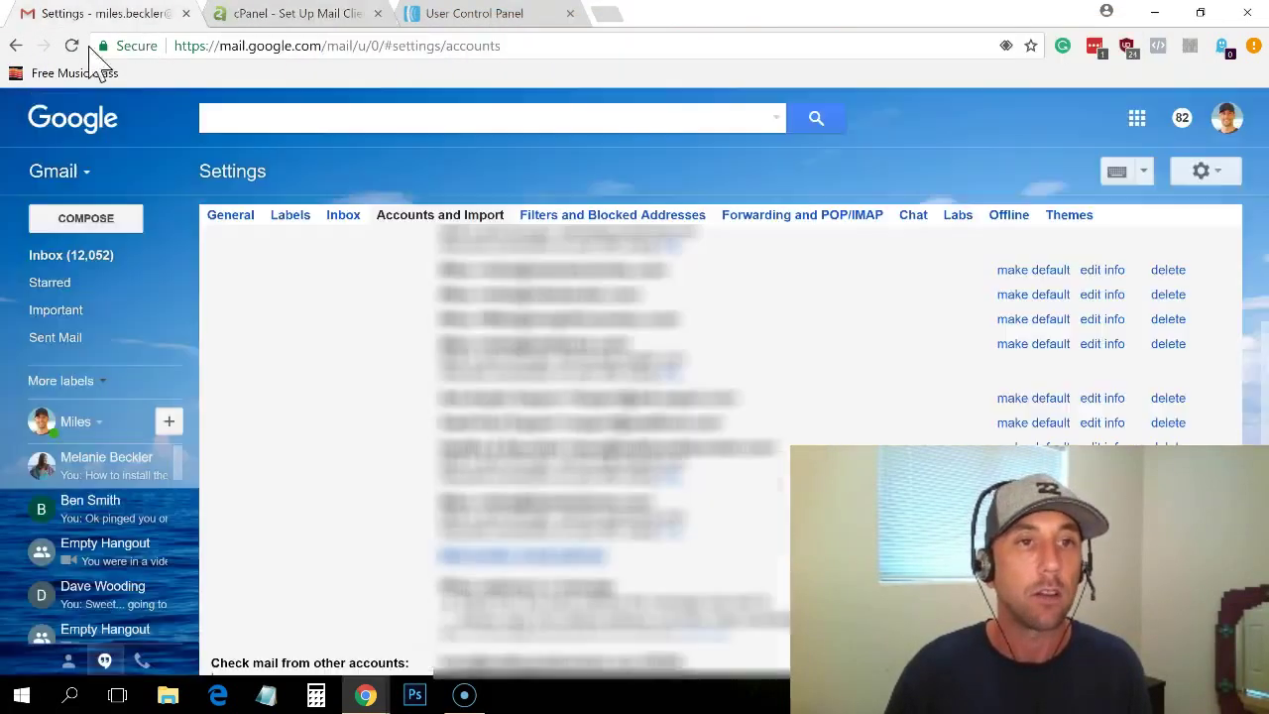
{"action": "left_click", "coordinate": [61, 259]}
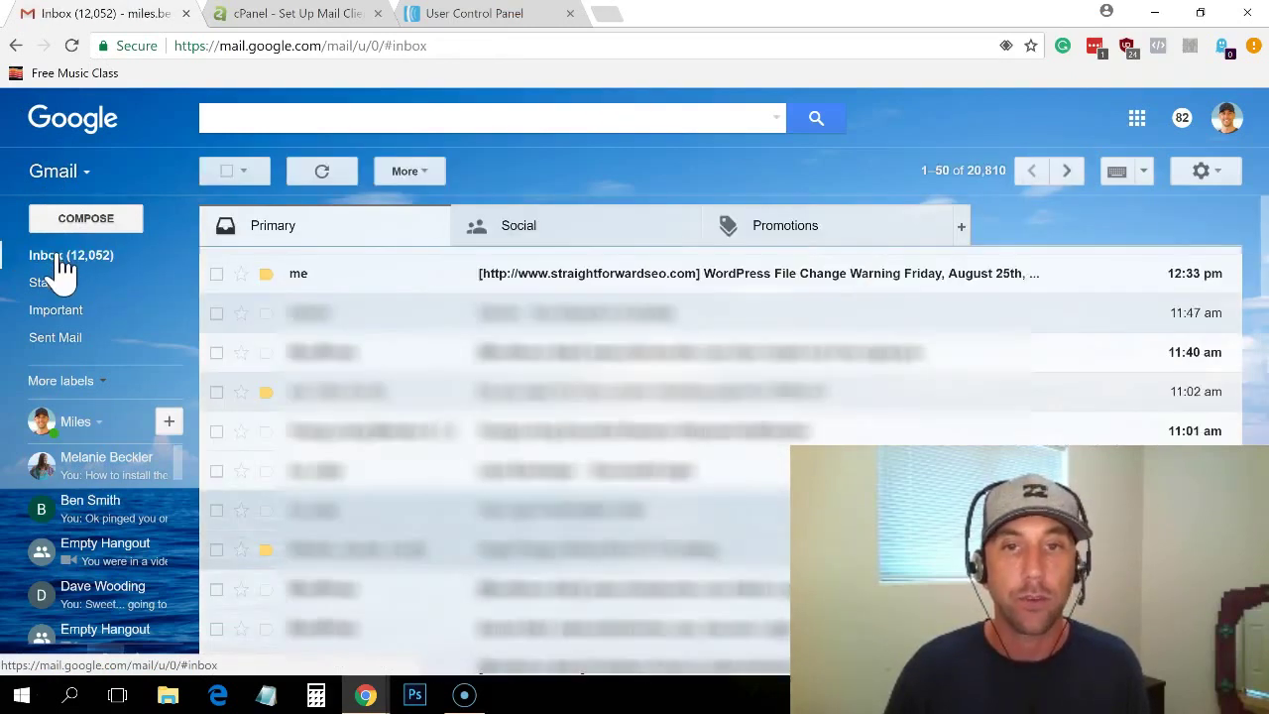
{"action": "left_click", "coordinate": [69, 262]}
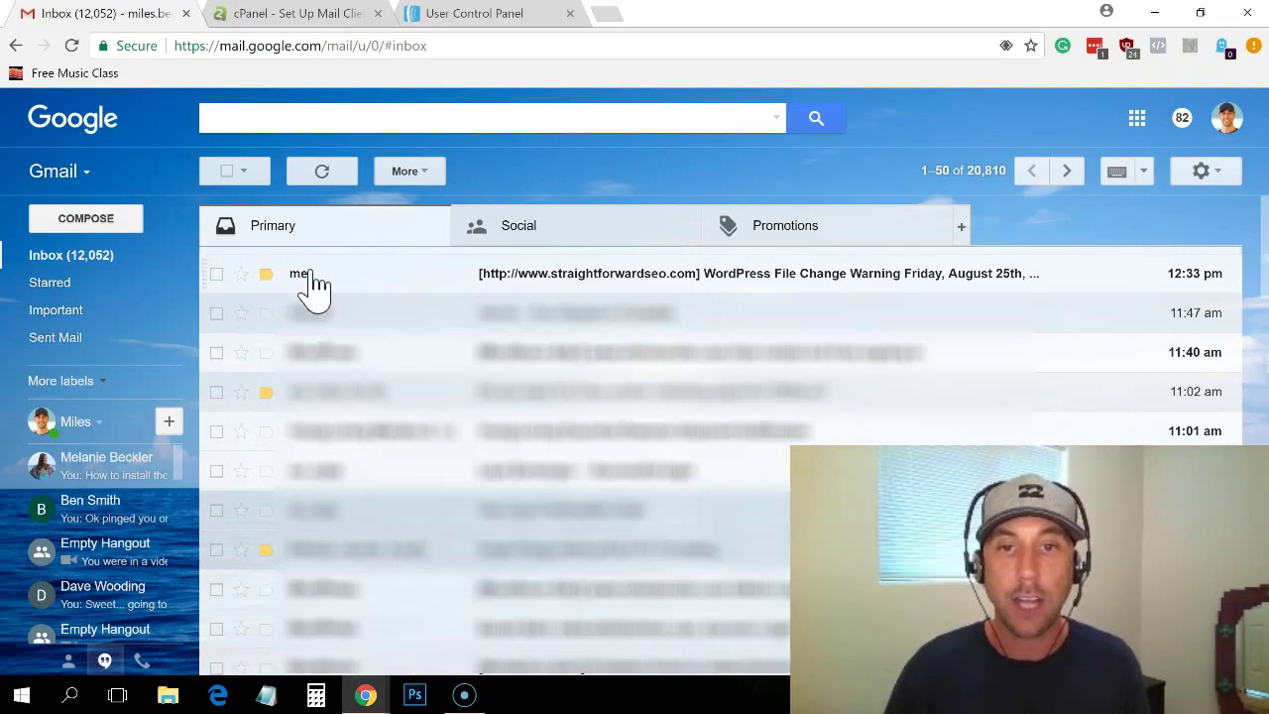
Step: Open the DIY Sales Funnel list's List Settings in AWeber and inspect its diysalesfunnel.com From address
{"action": "left_click", "coordinate": [503, 36]}
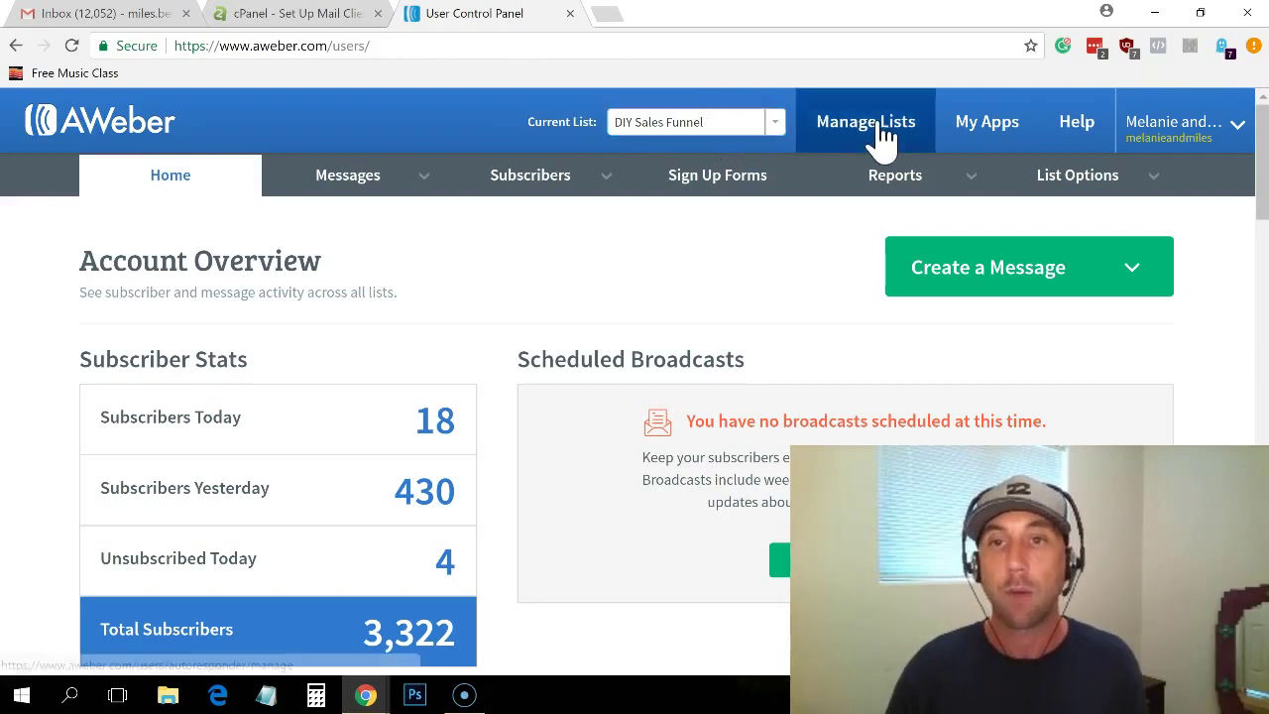
{"action": "mouse_move", "coordinate": [1085, 199]}
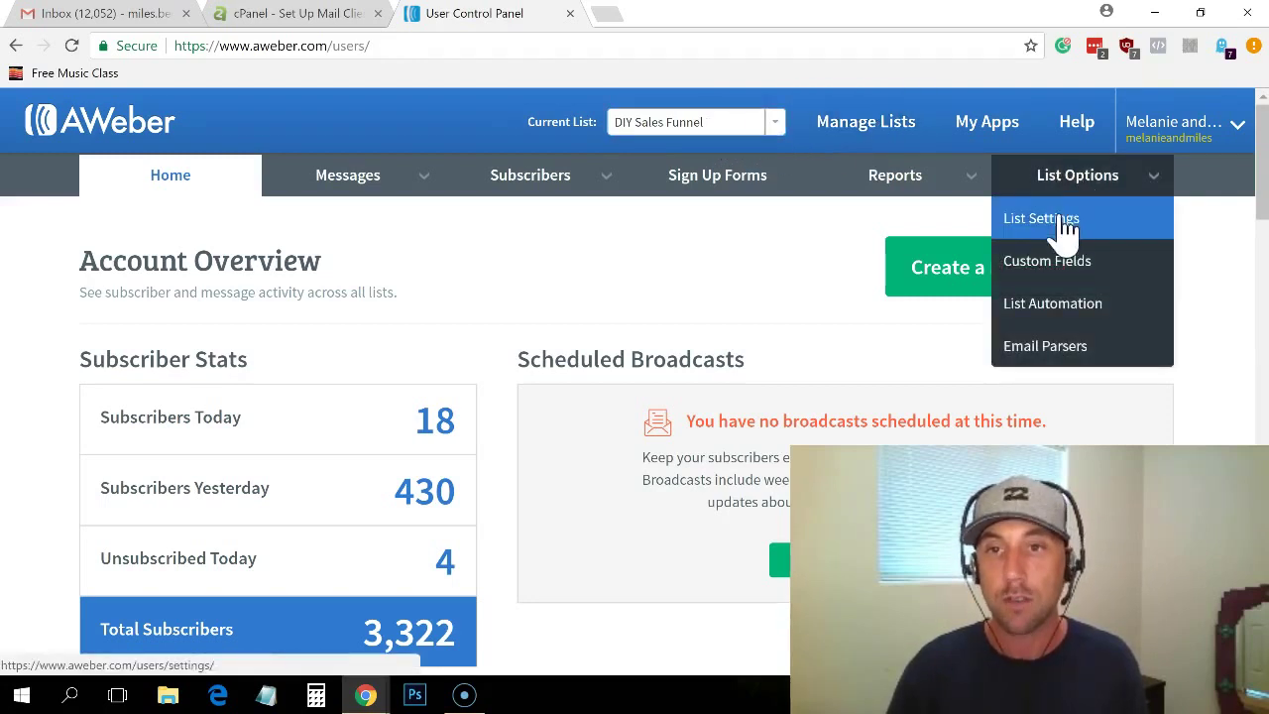
{"action": "left_click", "coordinate": [1066, 226]}
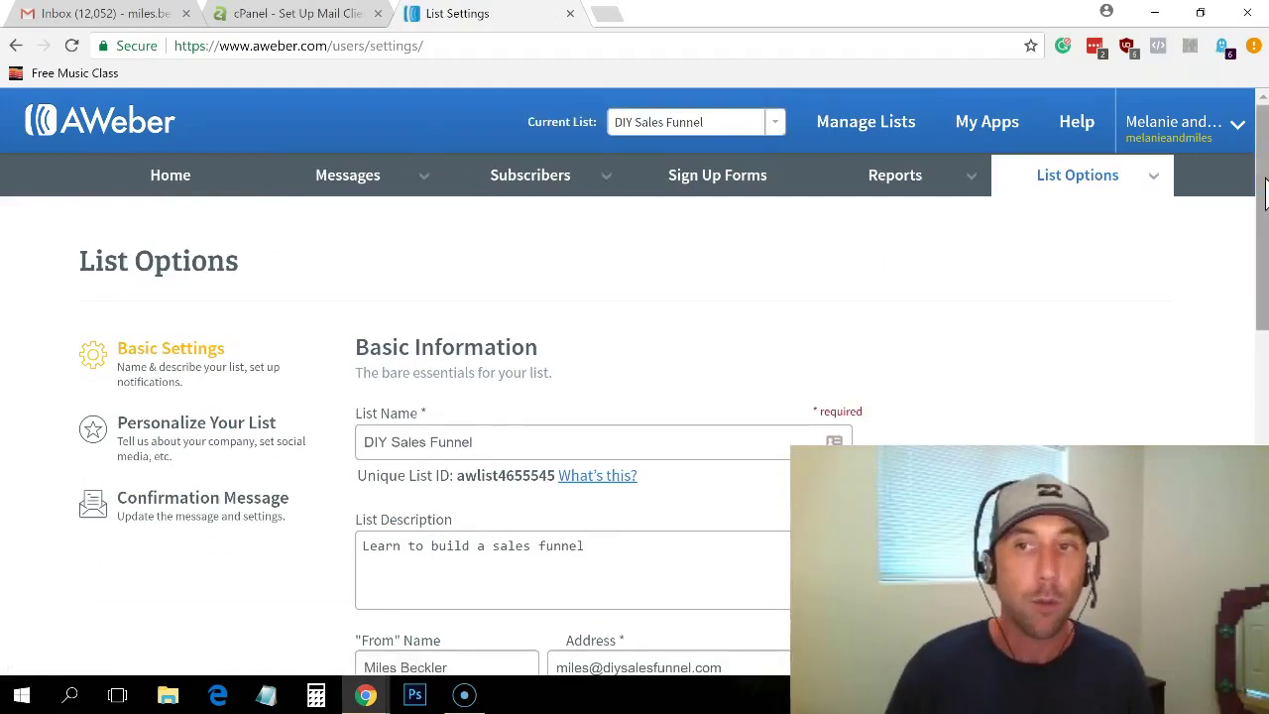
{"action": "left_click_drag", "start_coordinate": [1265, 193], "coordinate": [1264, 260]}
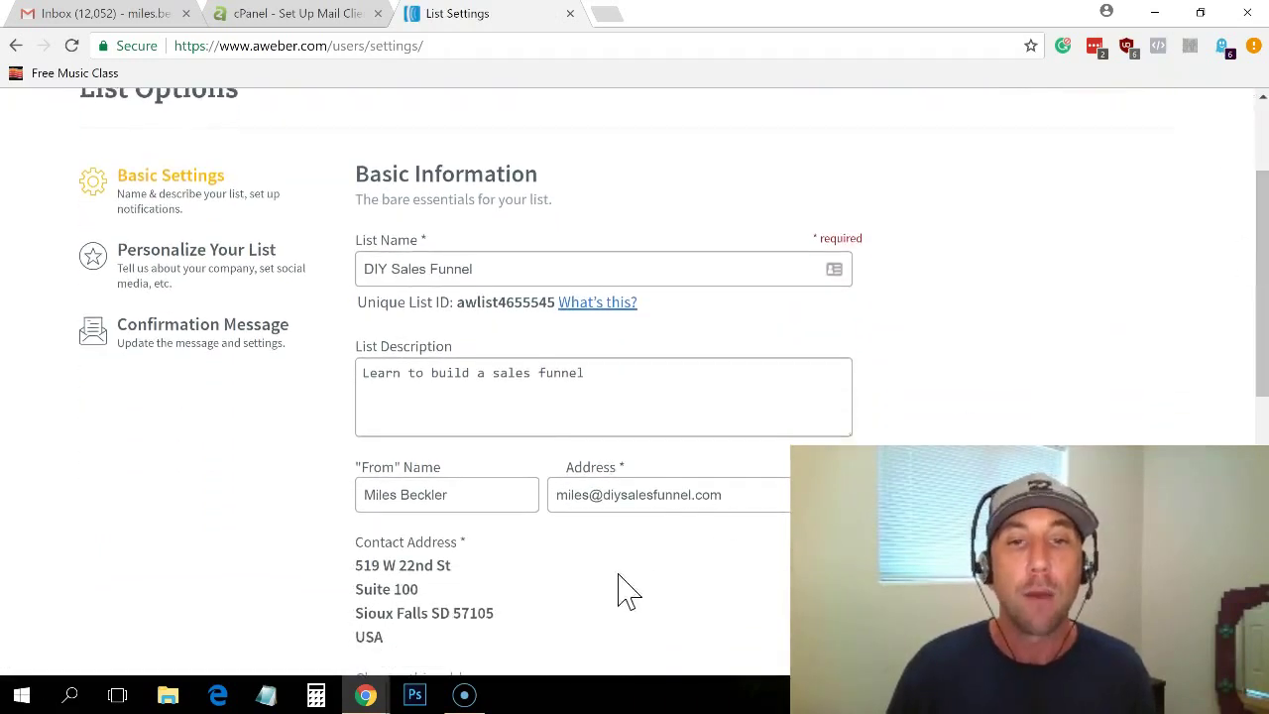
{"action": "double_click", "coordinate": [575, 495]}
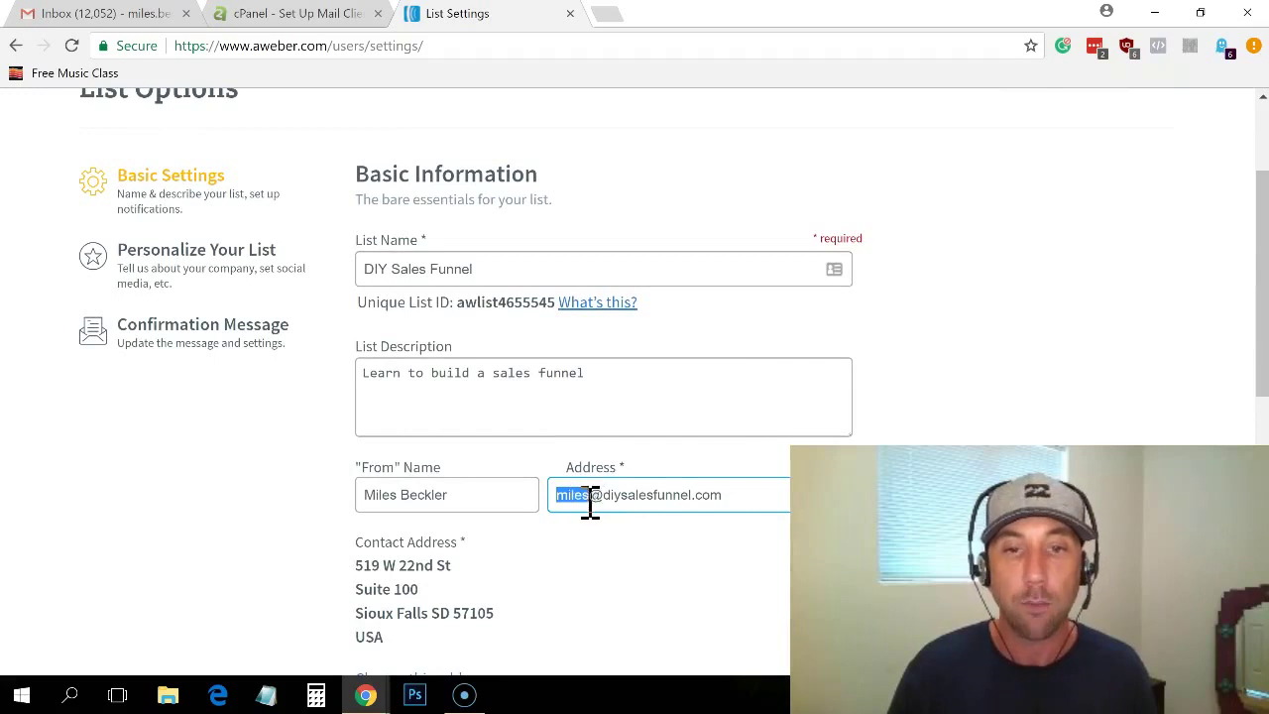
{"action": "left_click", "coordinate": [583, 501]}
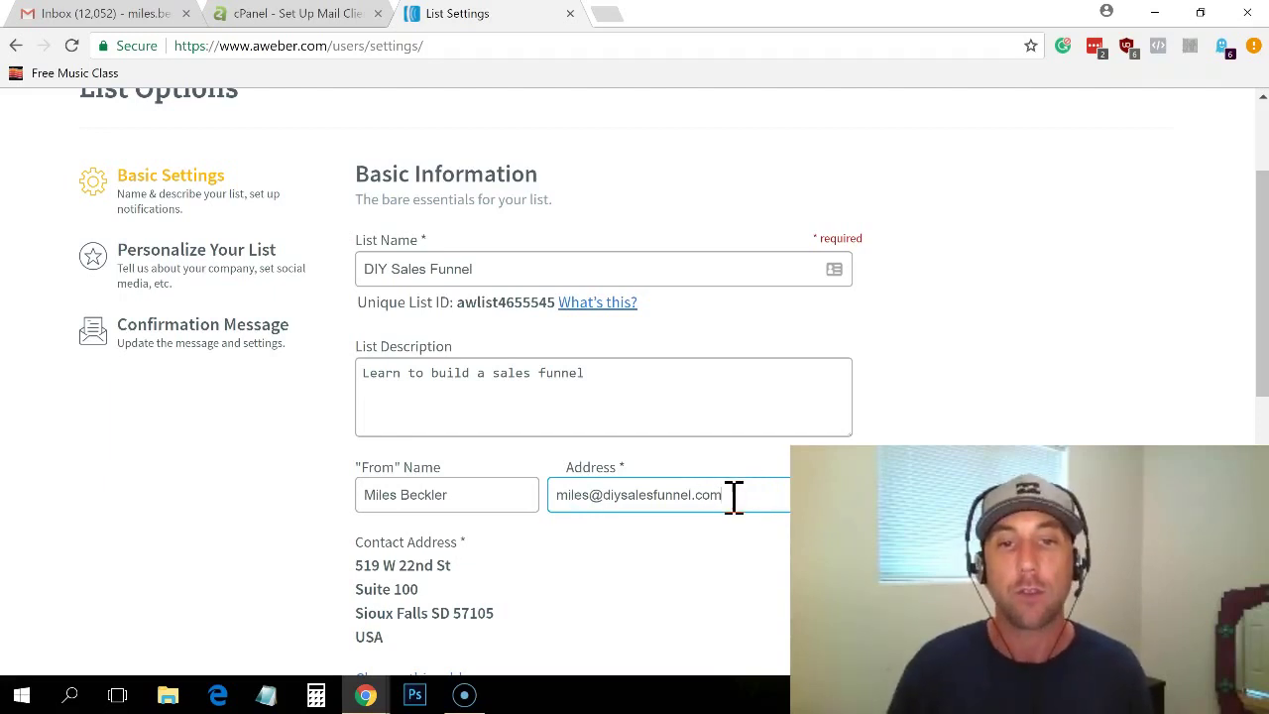
{"action": "left_click_drag", "start_coordinate": [742, 495], "coordinate": [604, 501]}
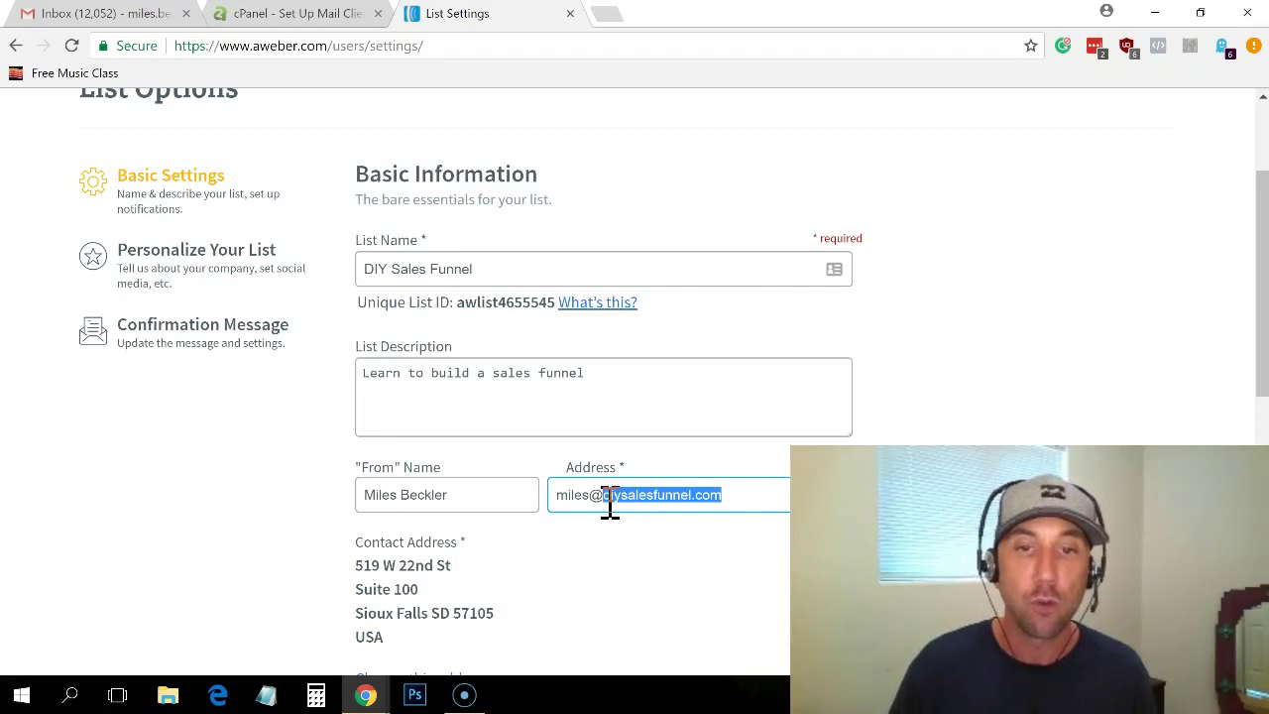
{"action": "left_click", "coordinate": [661, 498]}
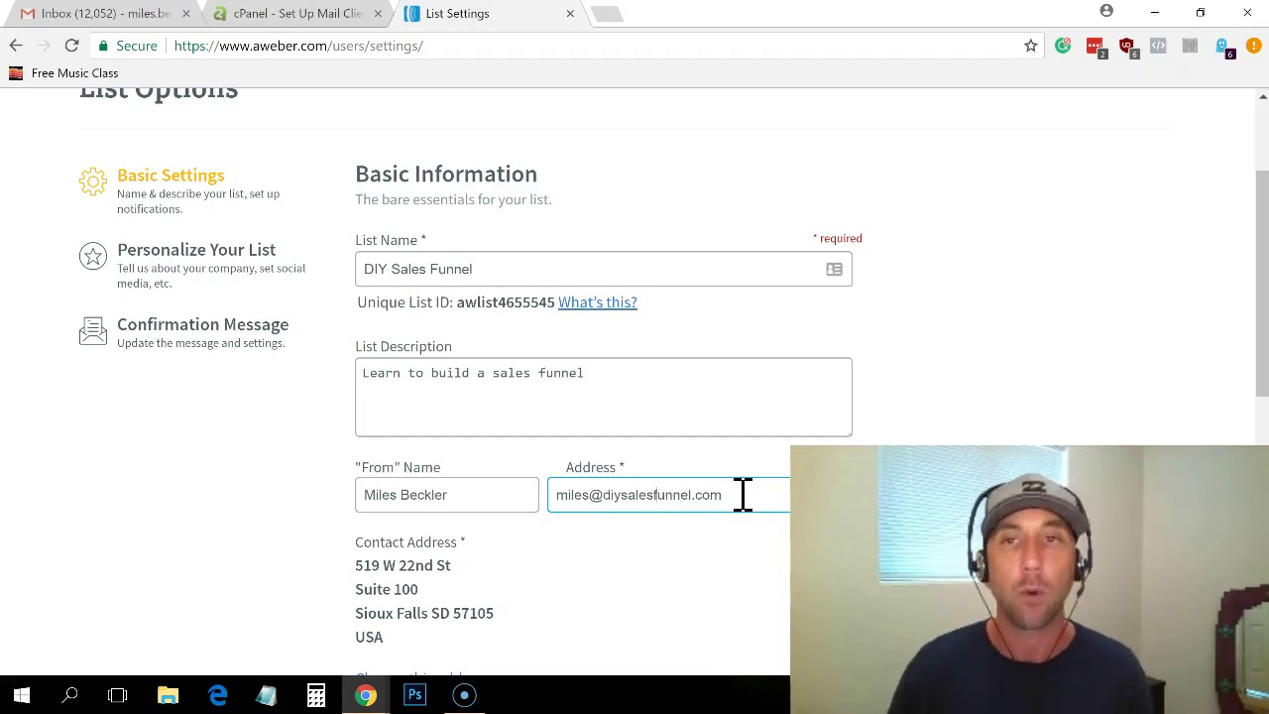
Step: Open the Gmail Confirmation email, follow its verification link, and confirm the Send mail as request
{"action": "left_click", "coordinate": [104, 14]}
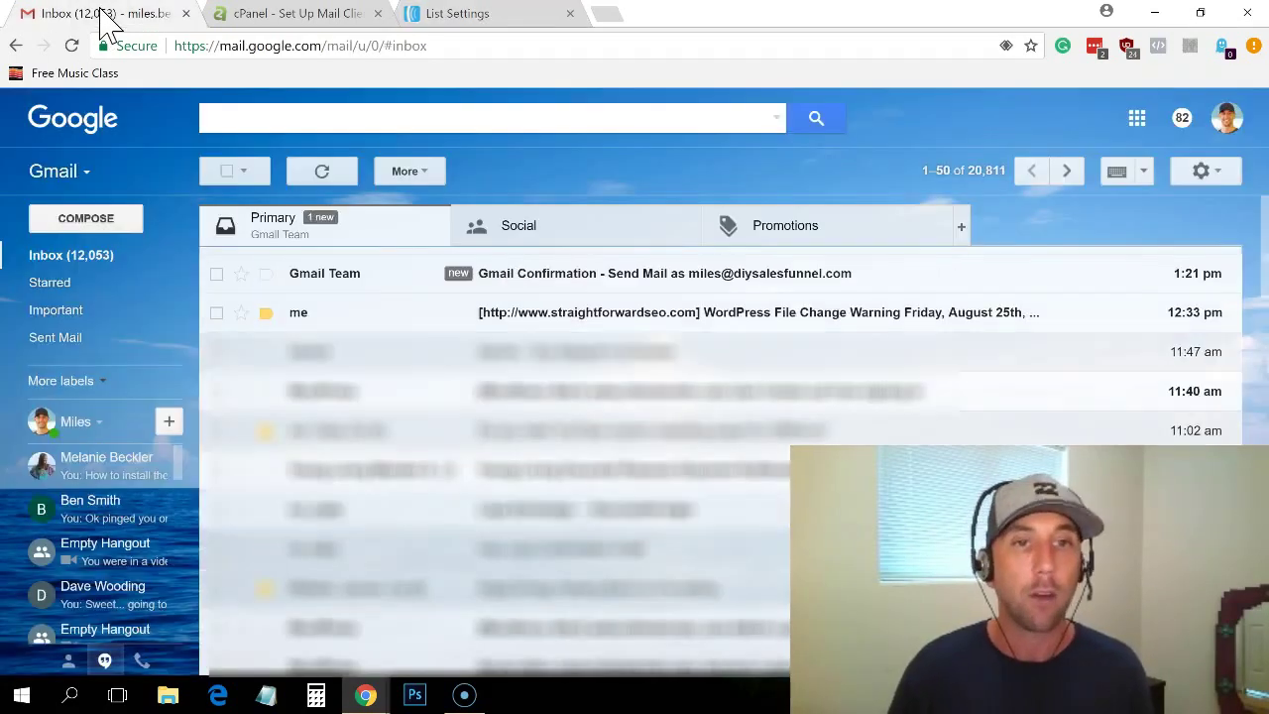
{"action": "left_click", "coordinate": [334, 280]}
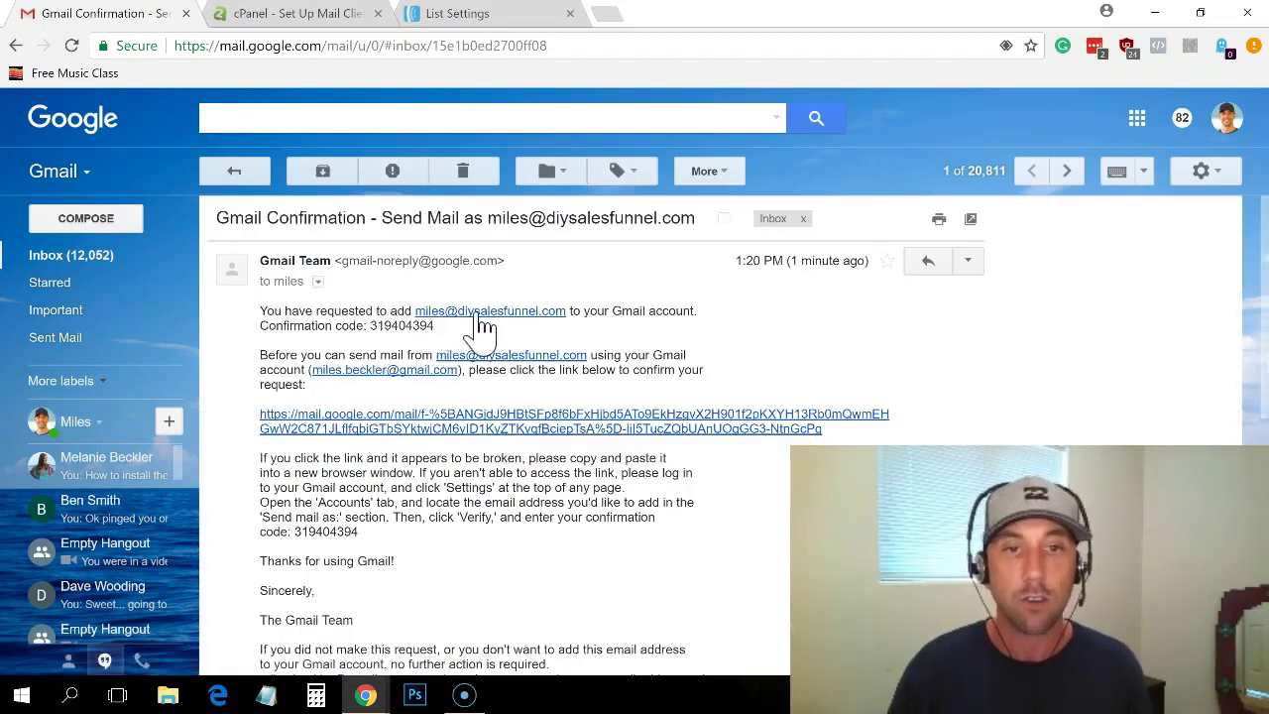
{"action": "left_click", "coordinate": [318, 283]}
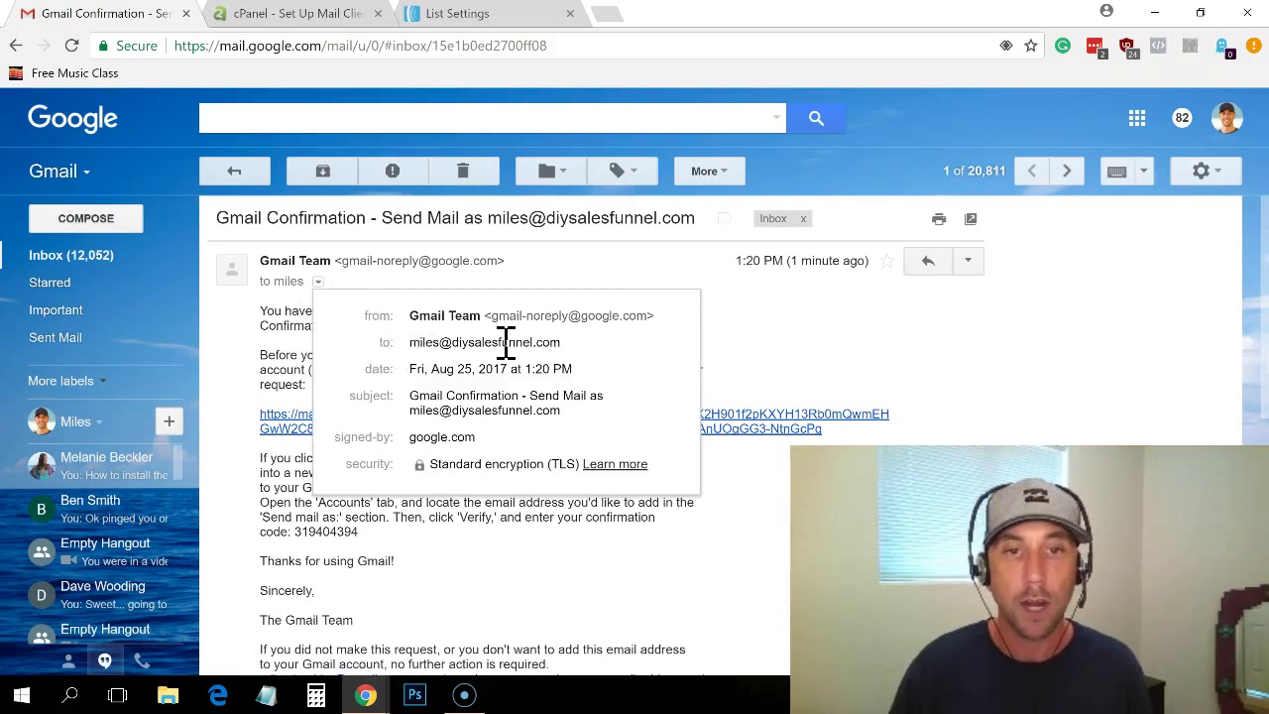
{"action": "left_click", "coordinate": [780, 337]}
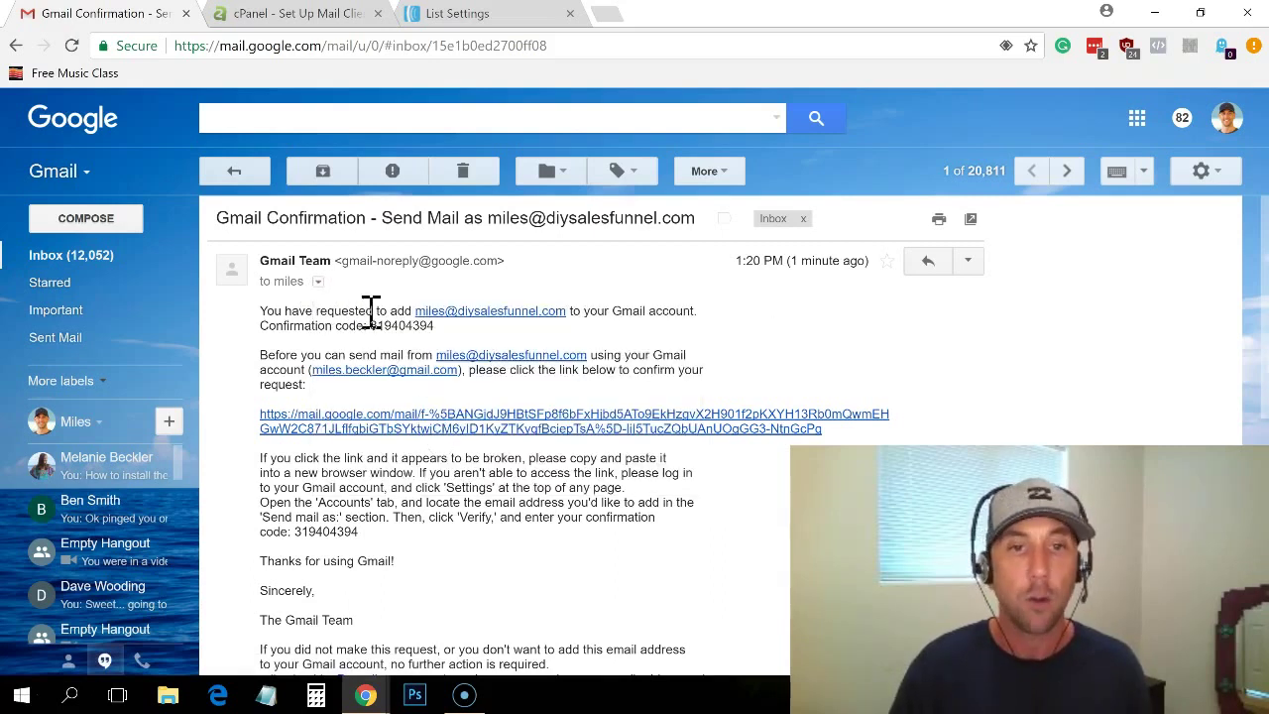
{"action": "left_click", "coordinate": [325, 426]}
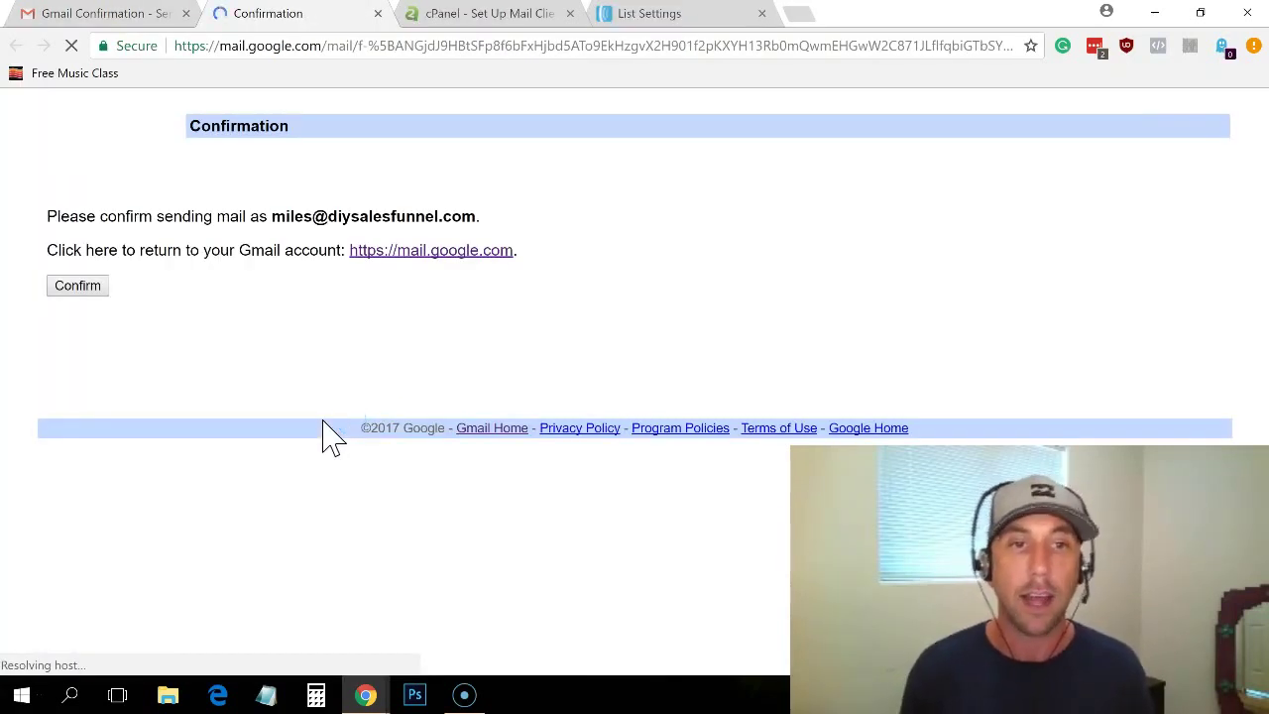
{"action": "left_click", "coordinate": [66, 289]}
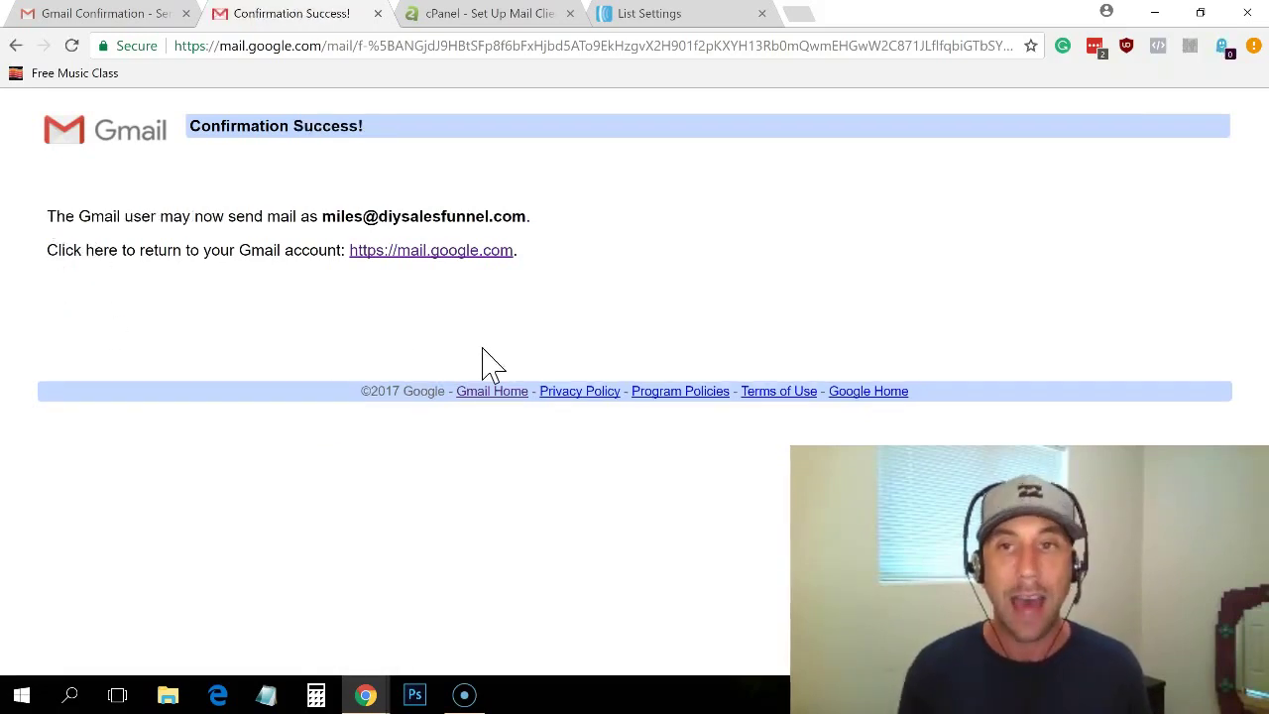